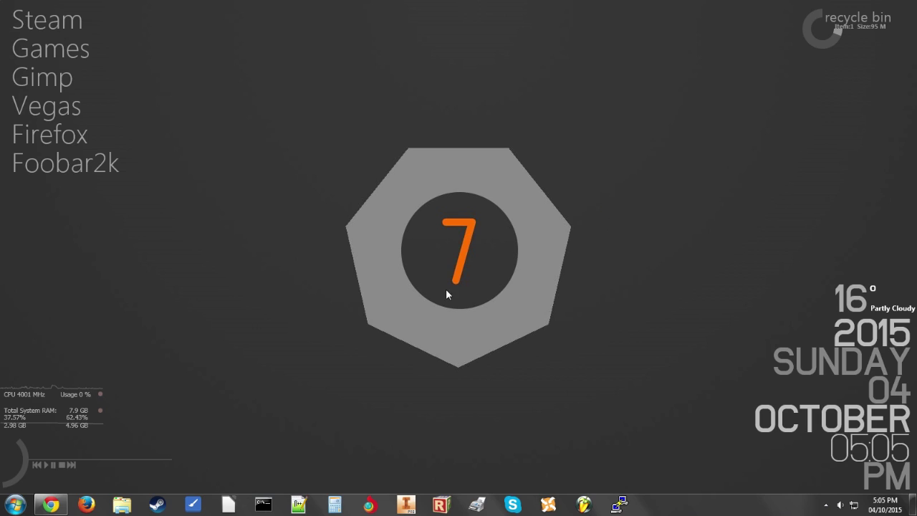
# Bring the KiCad website back and view its Windows download page listing 4.0.0 RC1.
pyautogui.click(50, 505)
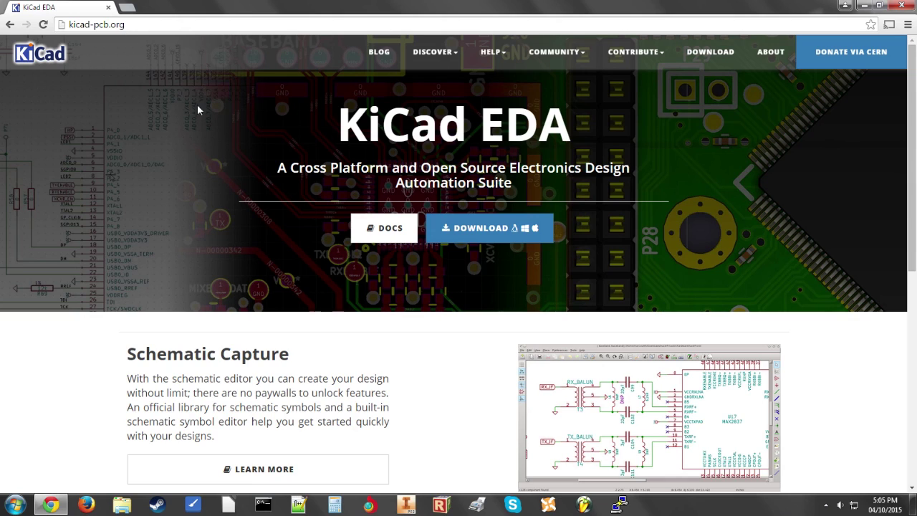
pyautogui.click(500, 230)
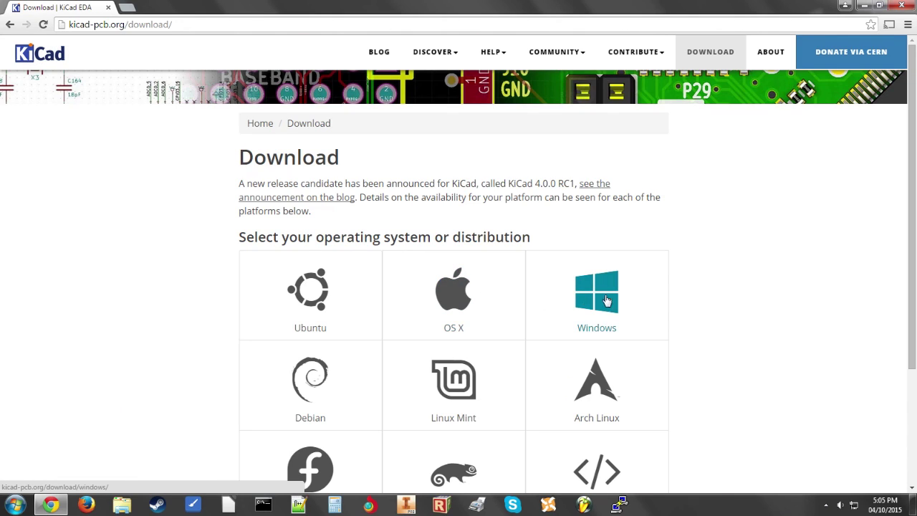
pyautogui.click(606, 301)
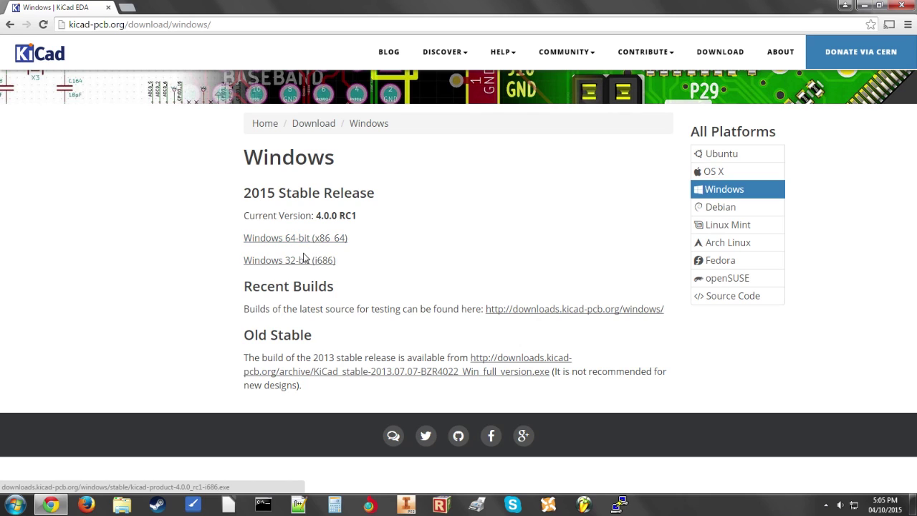
# Close Chrome, launch KiCad and start a new blank project.
pyautogui.click(902, 6)
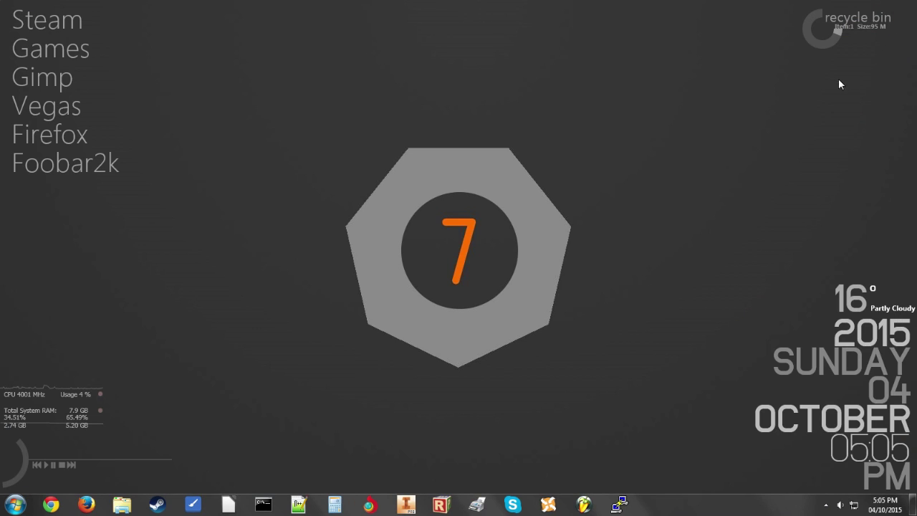
pyautogui.click(15, 505)
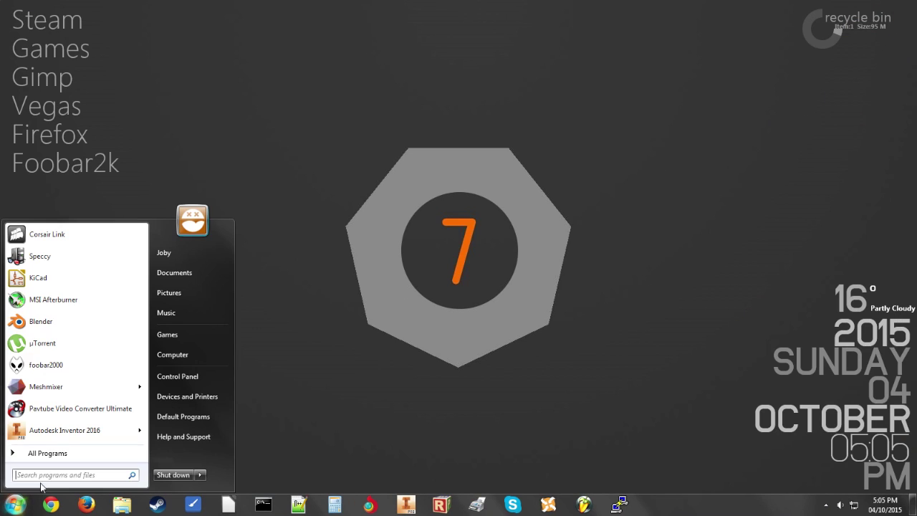
pyautogui.click(117, 280)
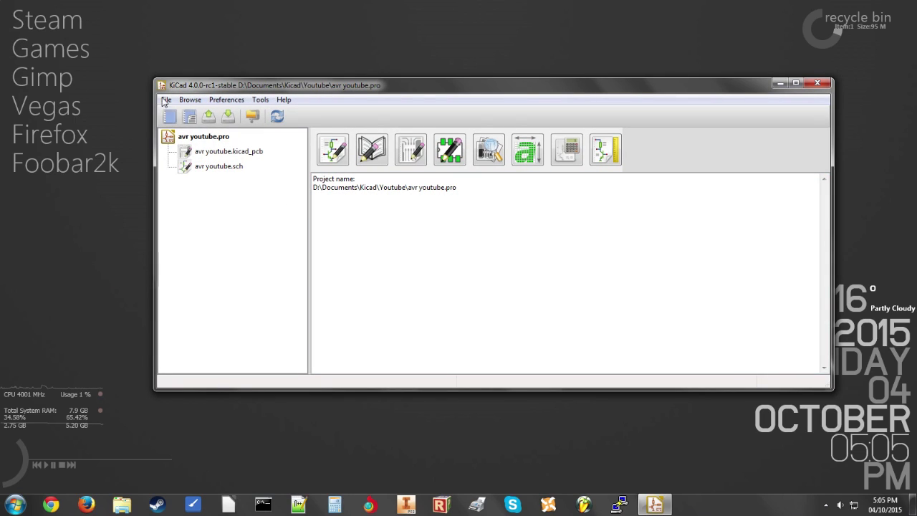
pyautogui.click(167, 101)
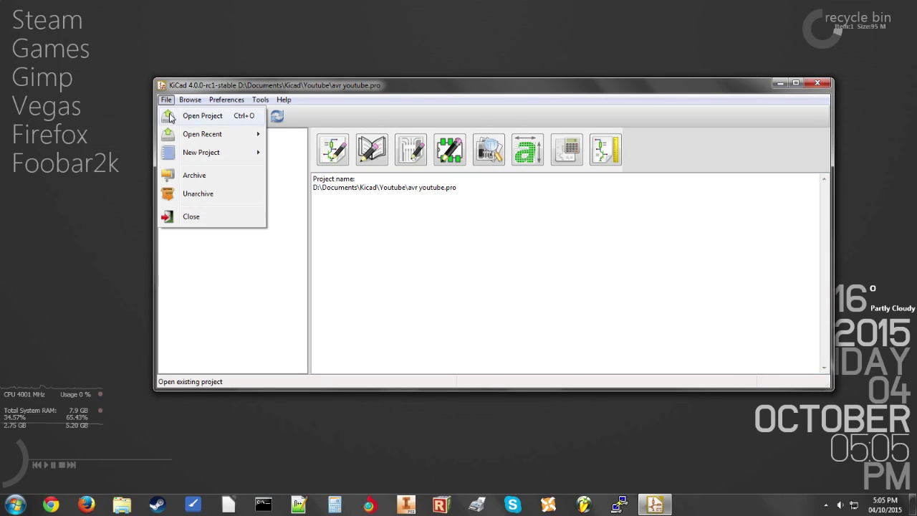
pyautogui.moveTo(191, 157)
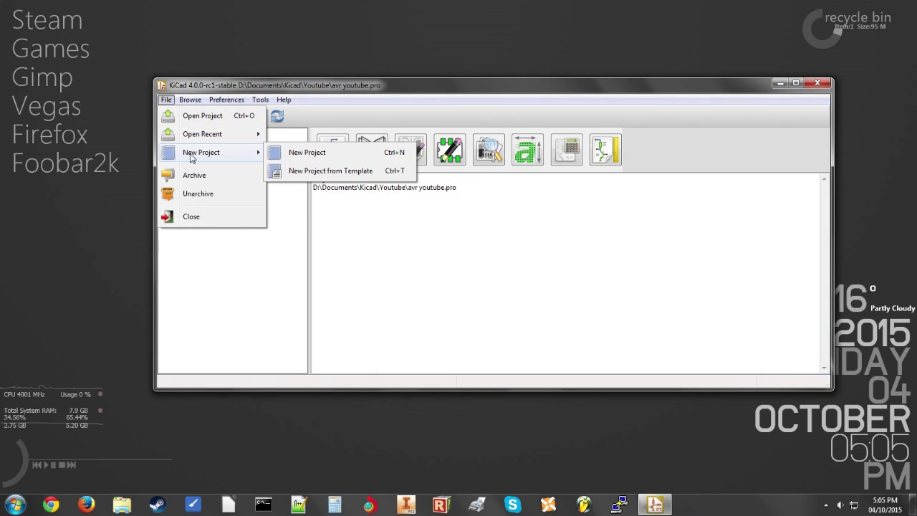
pyautogui.click(308, 153)
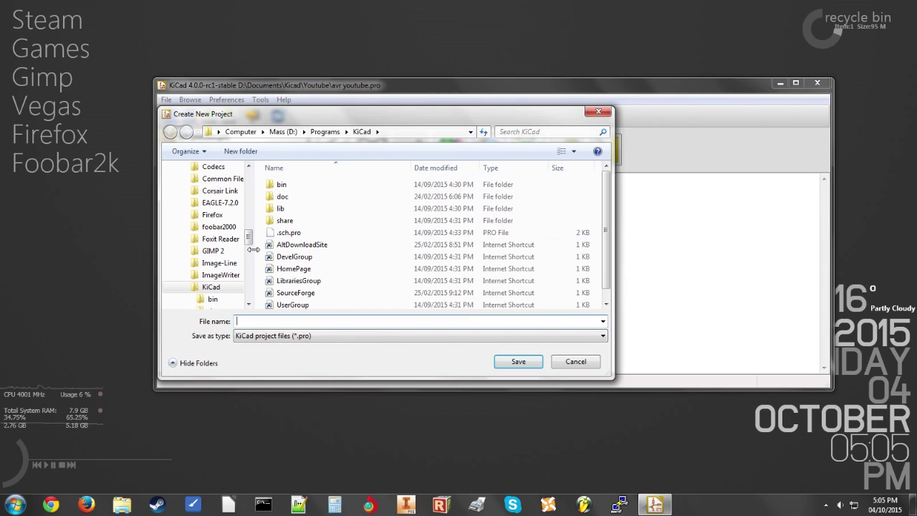
# Create a new folder named 'AVR Dev' inside Documents\Kicad.
pyautogui.moveTo(250, 247); pyautogui.dragTo(250, 203)
pyautogui.click(214, 251)
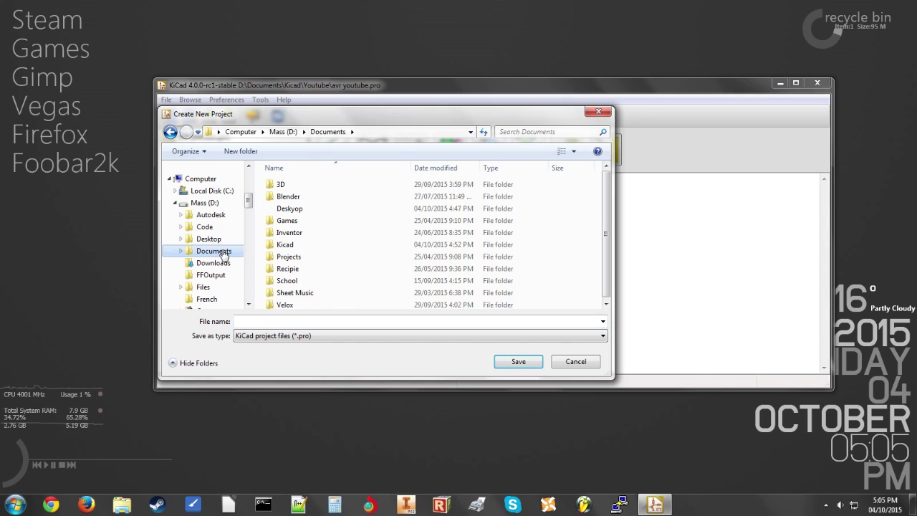
pyautogui.doubleClick(320, 251)
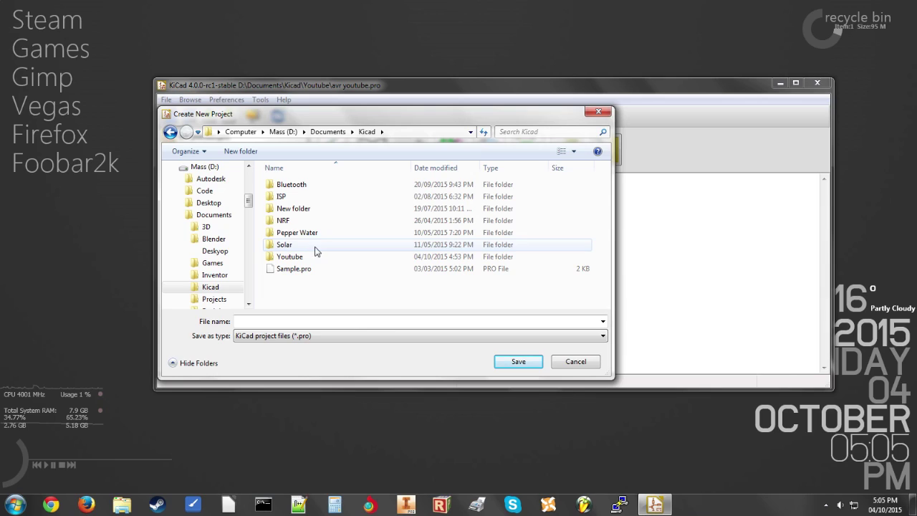
pyautogui.click(241, 151)
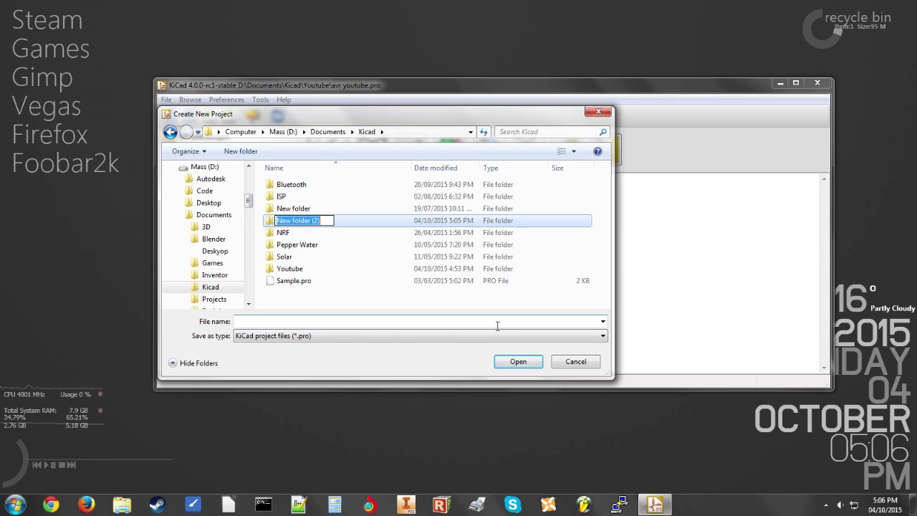
pyautogui.write('AVR')
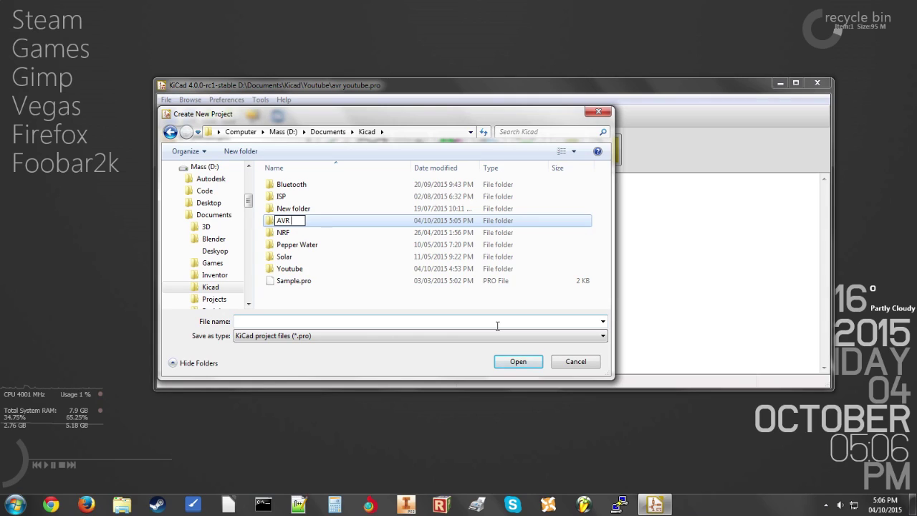
pyautogui.write(' Dev')
pyautogui.press('Return')
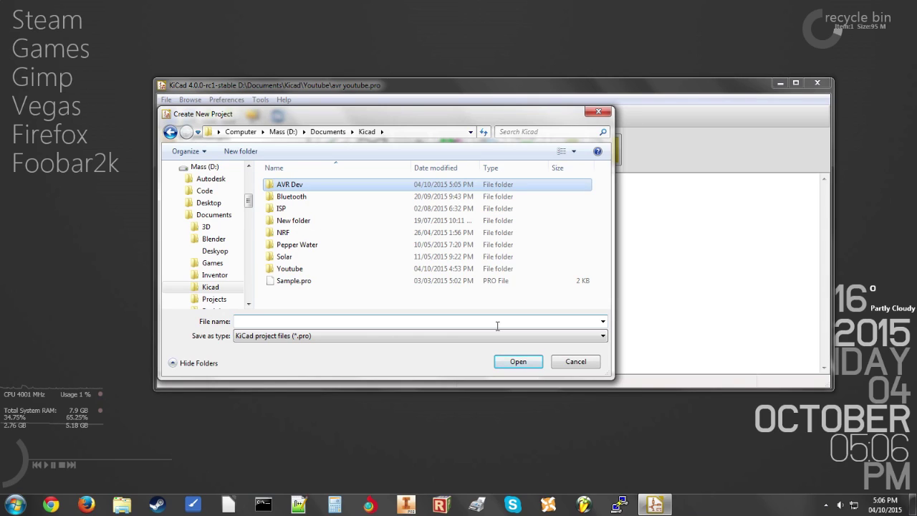
# Save the new project as 'AVR DEv' inside the AVR Dev folder.
pyautogui.click(524, 364)
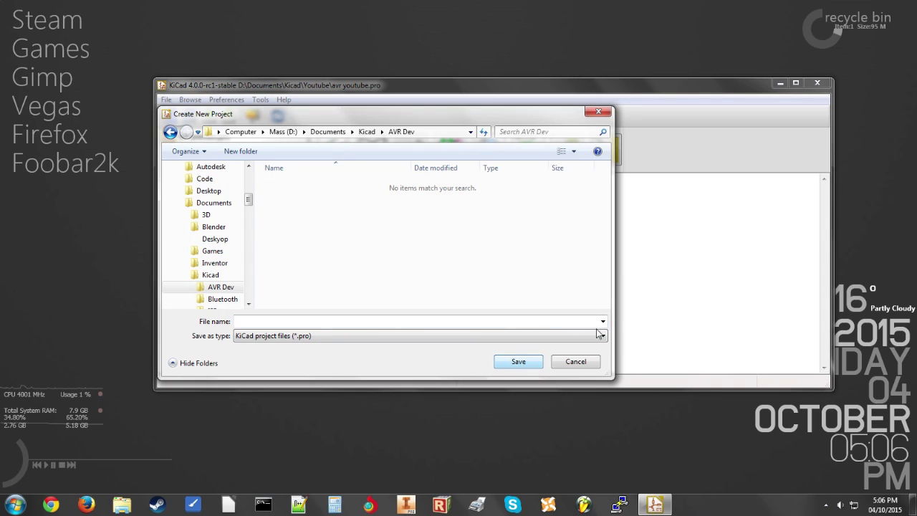
pyautogui.click(411, 323)
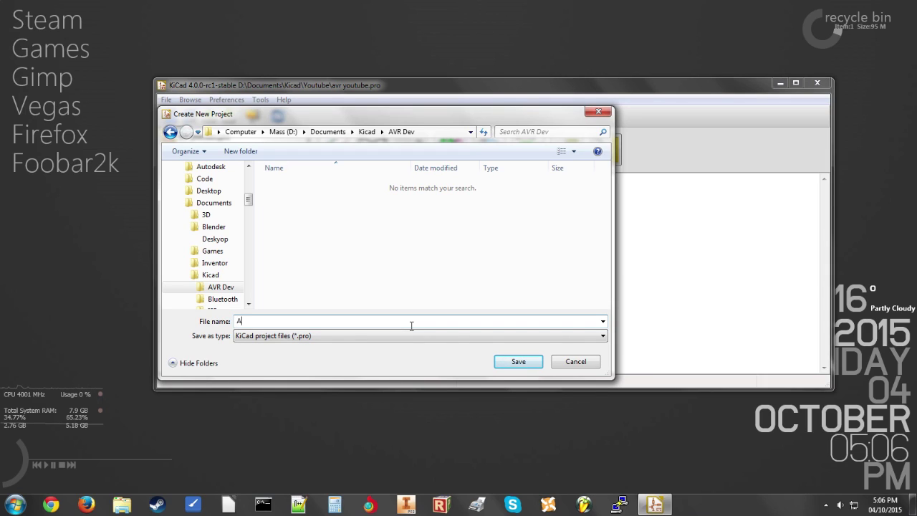
pyautogui.write('AVR DEv')
pyautogui.press('Return')
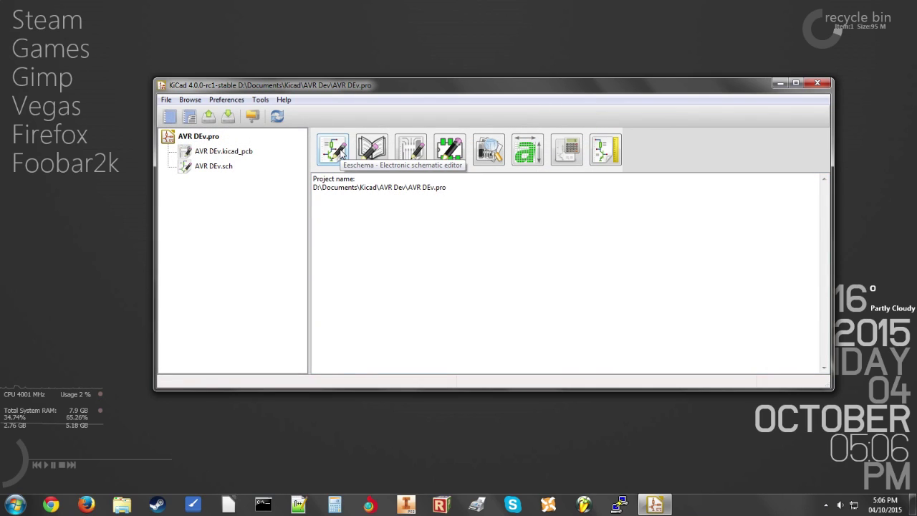
# Open the schematic editor and place an ATTINY2313A-P from the atmel library on the sheet.
pyautogui.click(342, 154)
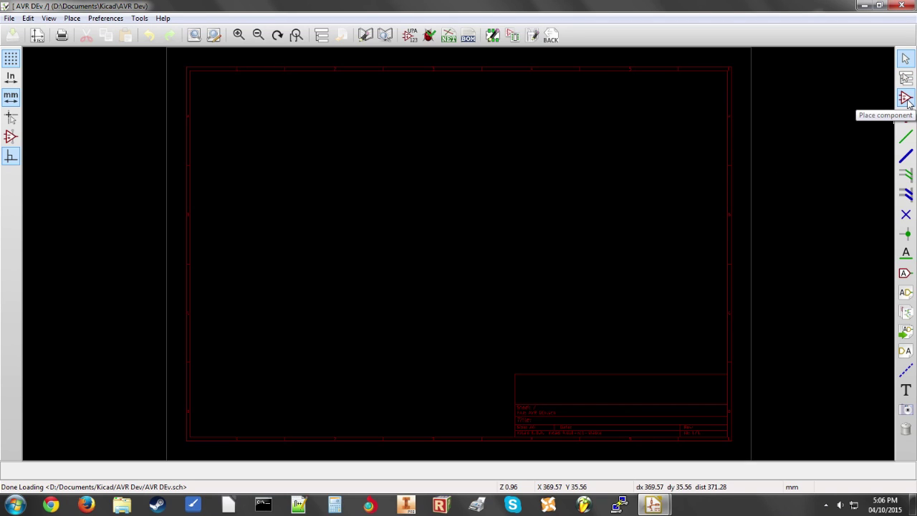
pyautogui.click(905, 98)
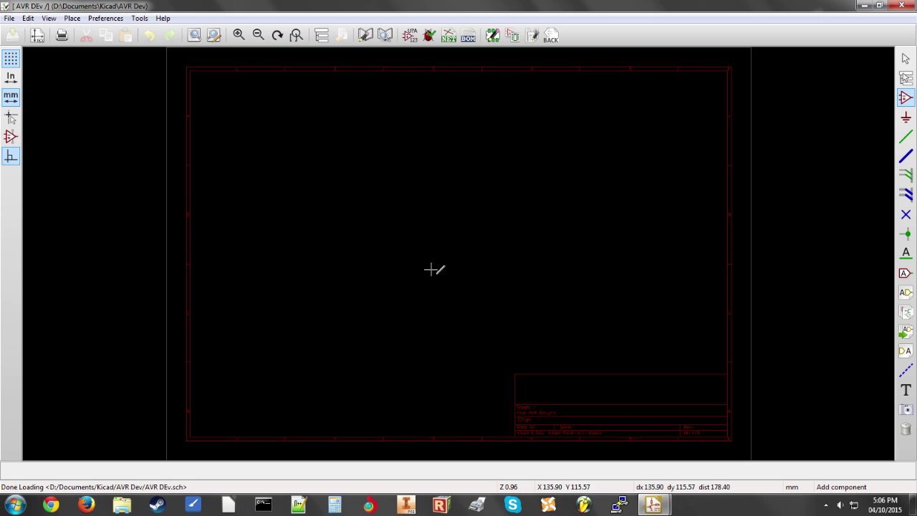
pyautogui.click(448, 233)
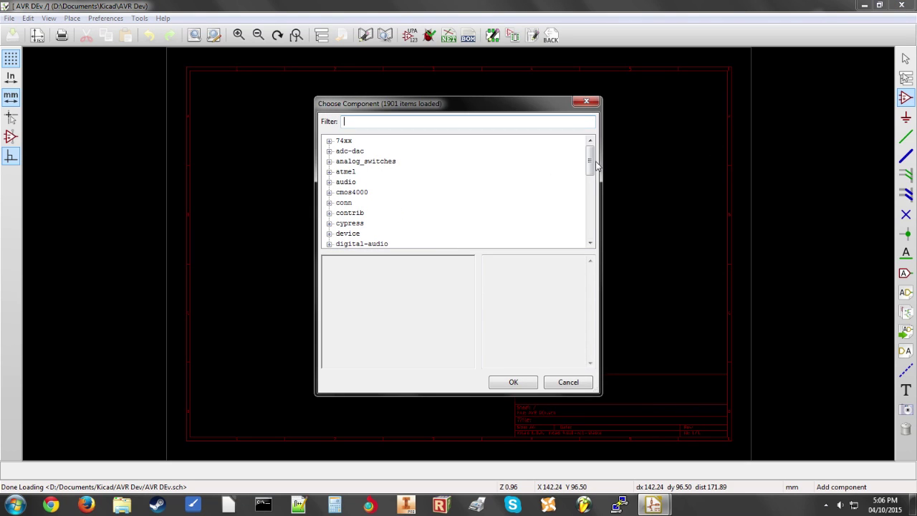
pyautogui.moveTo(590, 161)
pyautogui.mouseDown()
pyautogui.moveTo(597, 219)
pyautogui.moveTo(602, 164)
pyautogui.mouseUp()
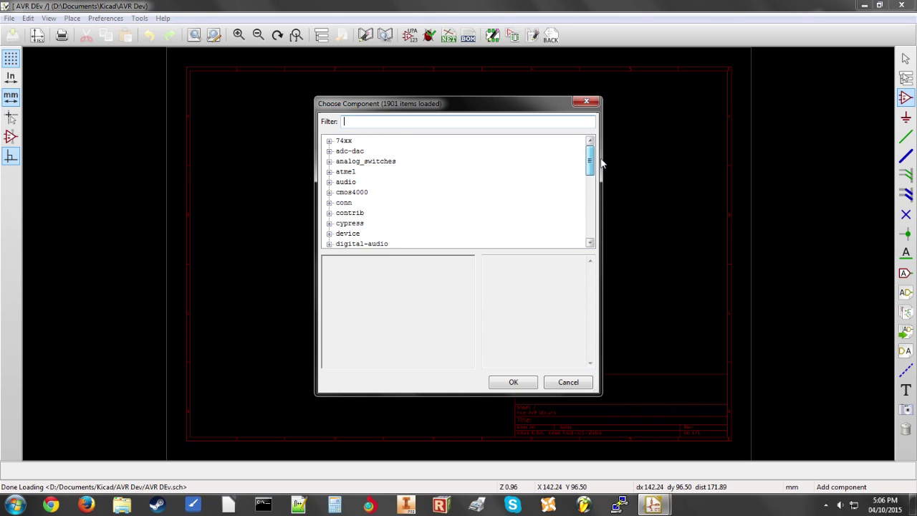
pyautogui.click(330, 173)
pyautogui.scroll(-10, 359, 187)
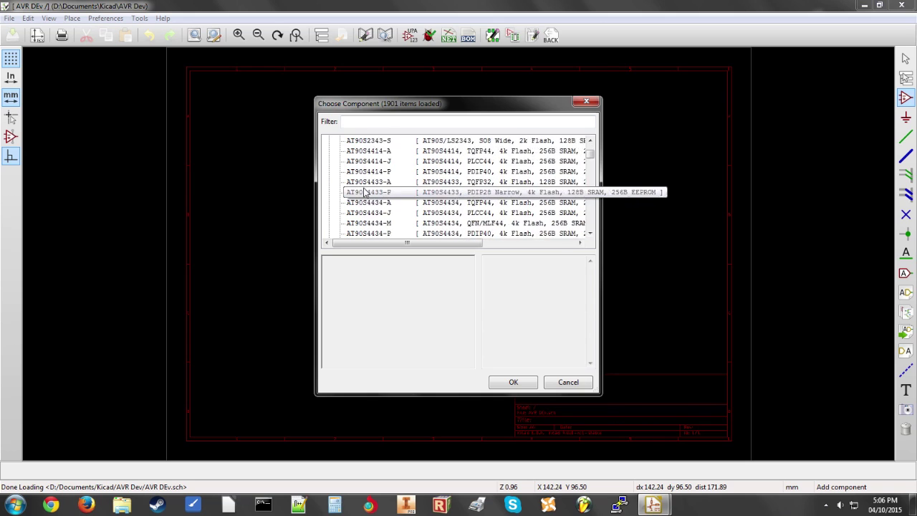
pyautogui.scroll(-20, 380, 195)
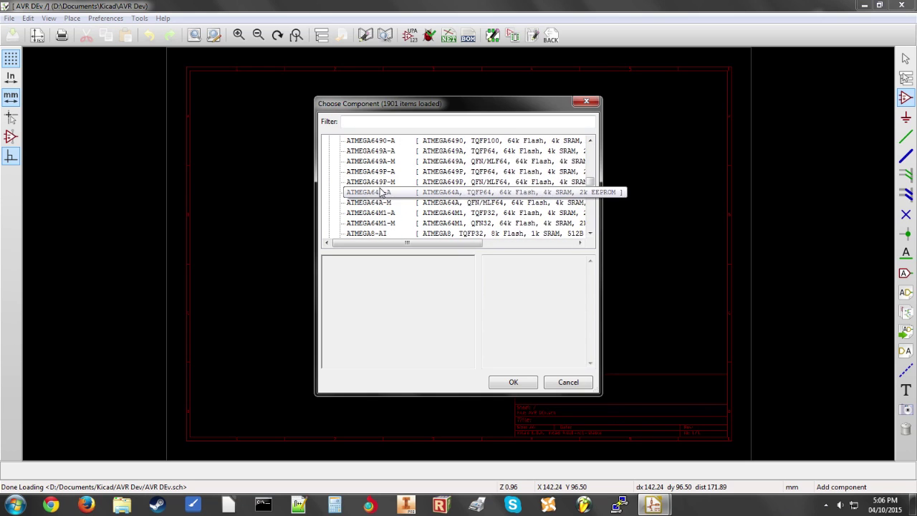
pyautogui.scroll(-5, 380, 194)
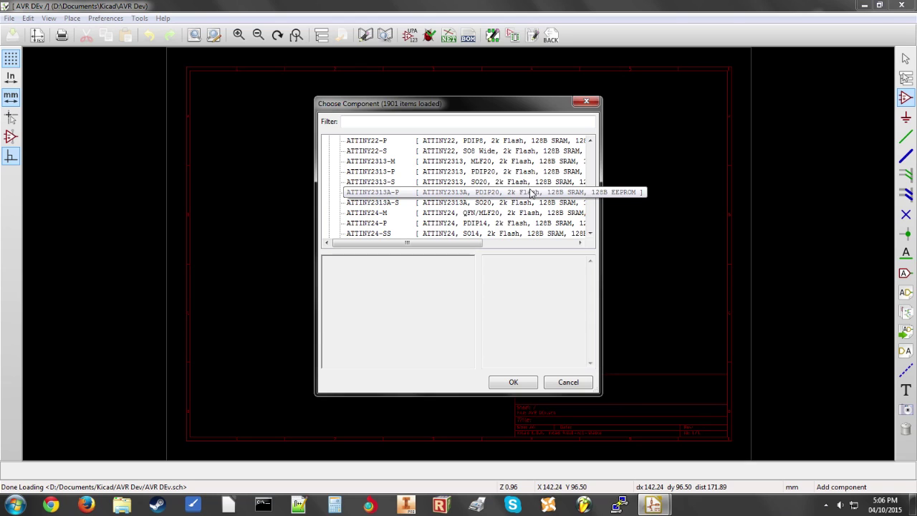
pyautogui.click(499, 194)
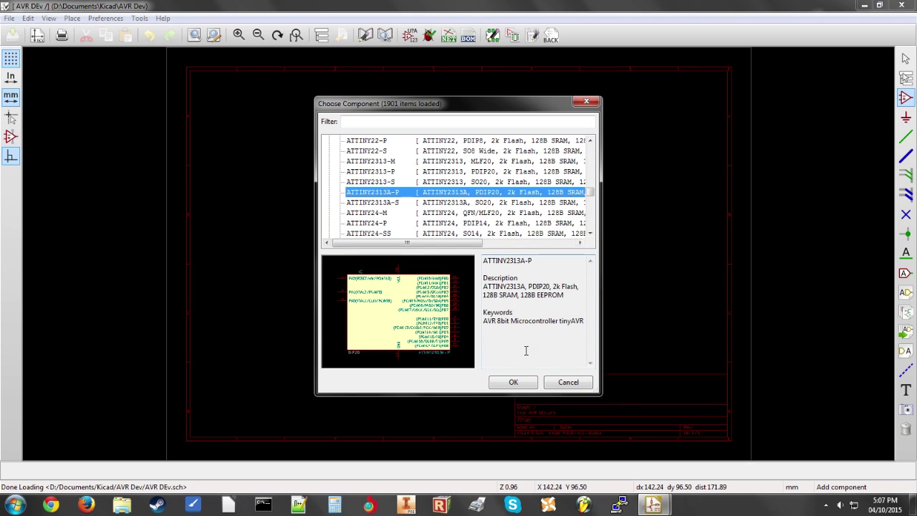
pyautogui.click(514, 383)
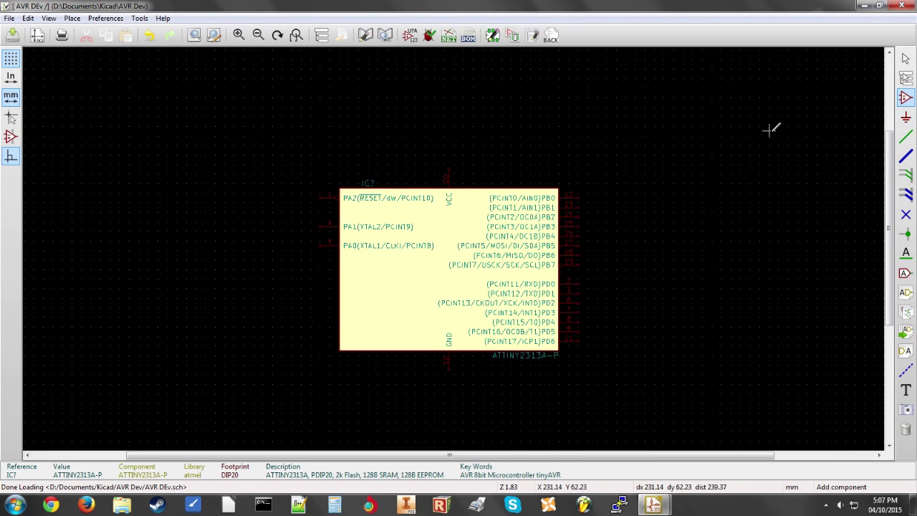
# Place a GND power symbol on the ATTINY2313A-P's GND pin.
pyautogui.click(906, 120)
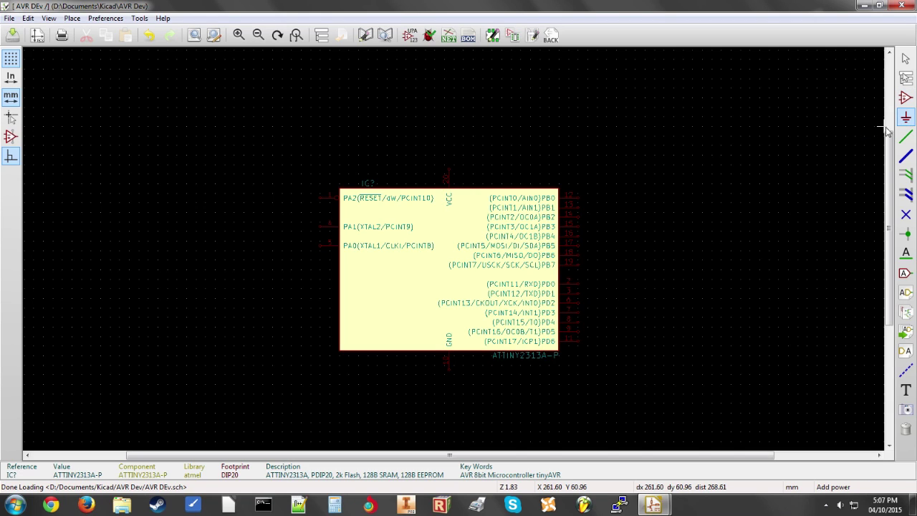
pyautogui.click(663, 154)
pyautogui.click(329, 141)
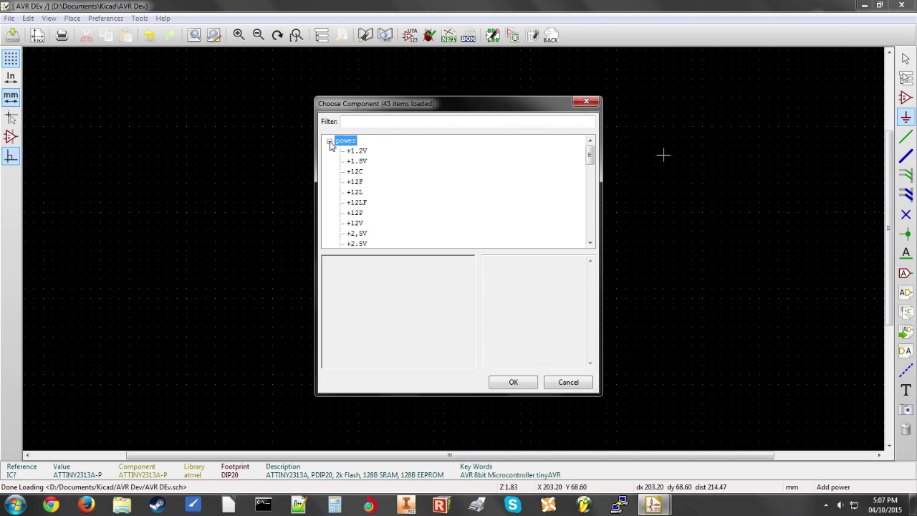
pyautogui.scroll(-7, 373, 177)
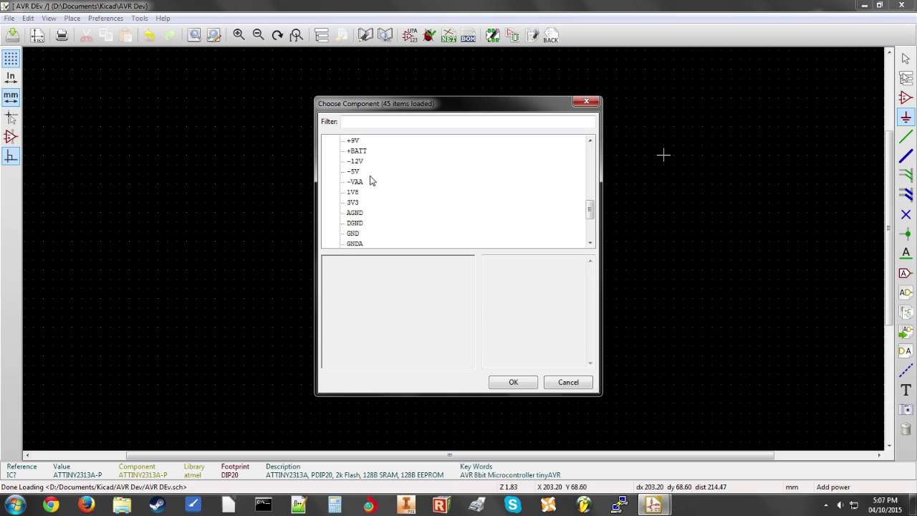
pyautogui.doubleClick(352, 235)
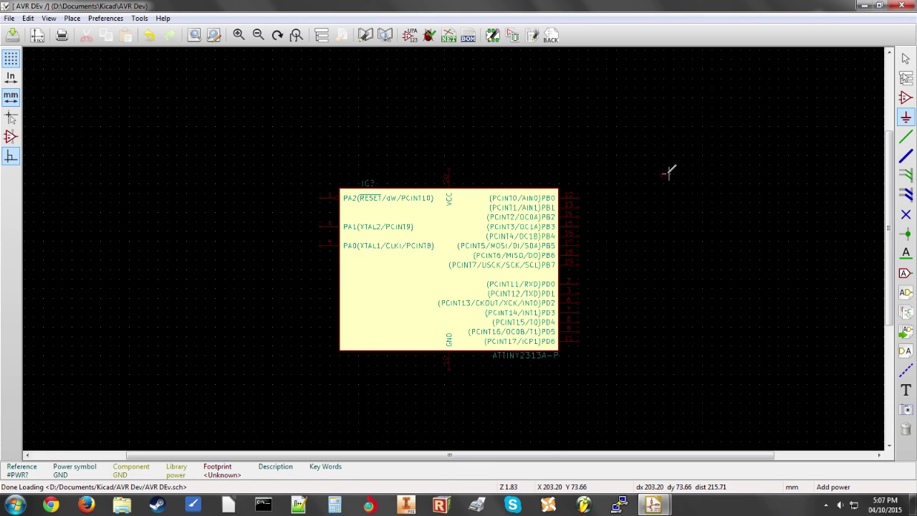
pyautogui.click(447, 374)
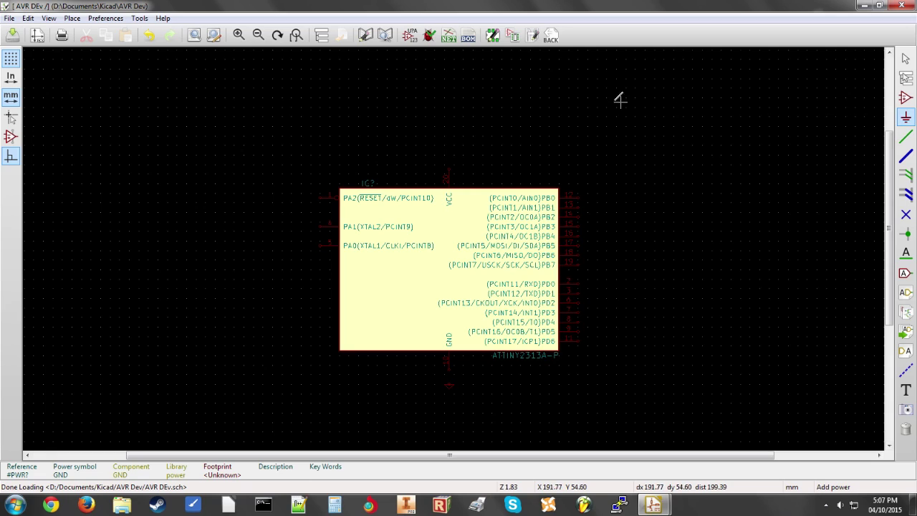
# Place a +5V power symbol just above the chip's VCC pin.
pyautogui.click(459, 141)
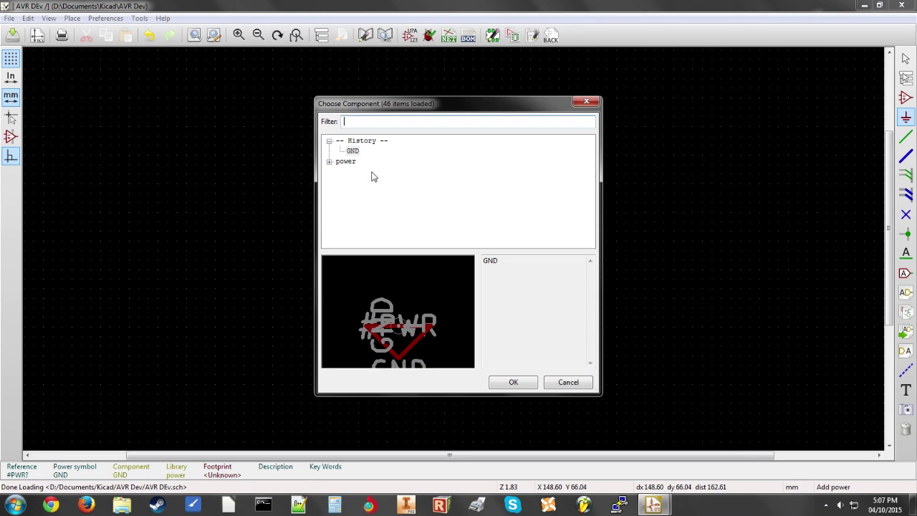
pyautogui.click(329, 163)
pyautogui.scroll(-5, 373, 189)
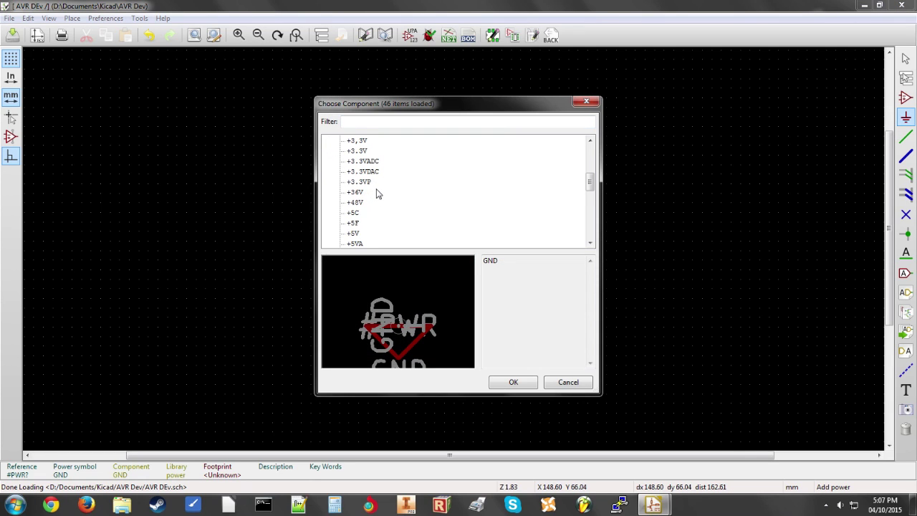
pyautogui.doubleClick(356, 232)
pyautogui.scroll(4, 456, 143)
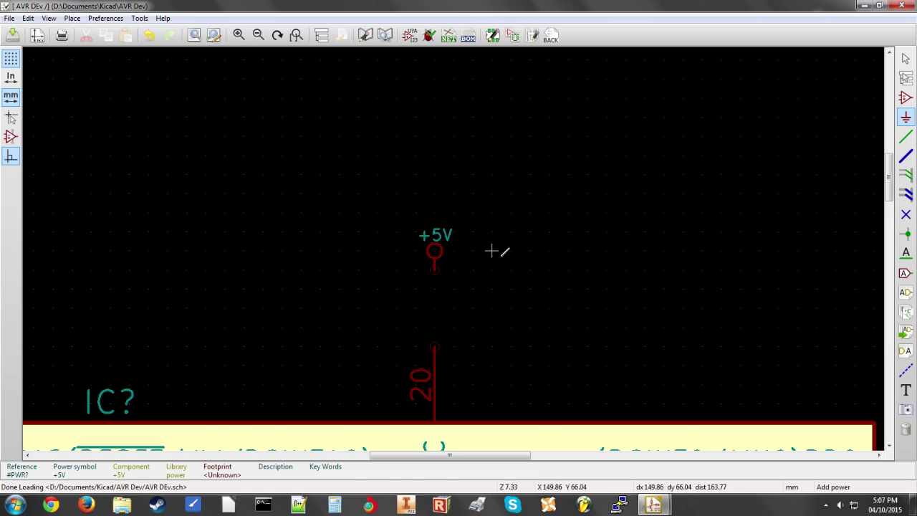
pyautogui.scroll(-4, 447, 250)
pyautogui.scroll(-2, 434, 247)
pyautogui.click(455, 244)
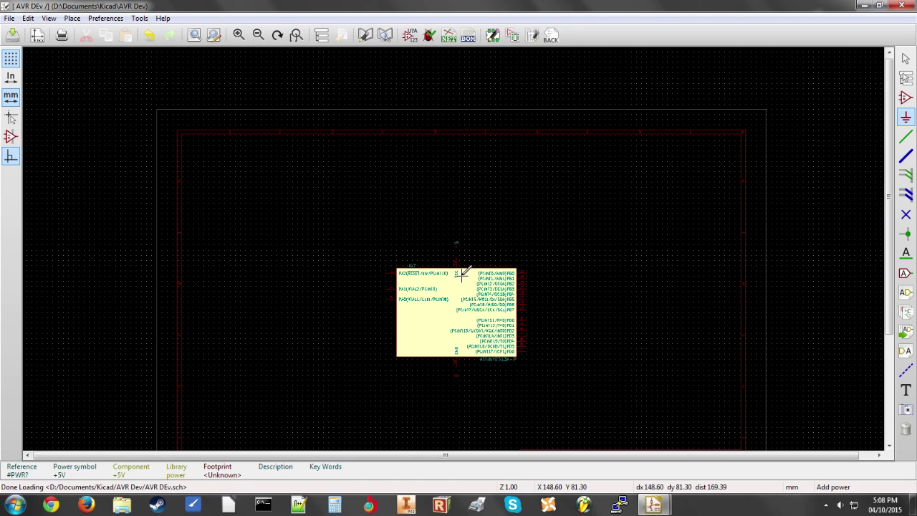
pyautogui.scroll(2, 463, 272)
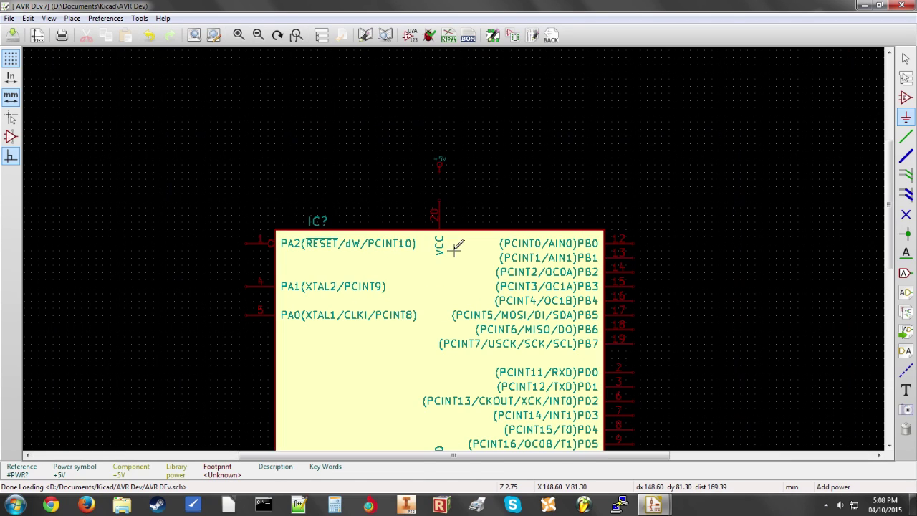
# Draw a wire from the +5V symbol down to VCC pin 20.
pyautogui.click(907, 137)
pyautogui.scroll(2, 441, 197)
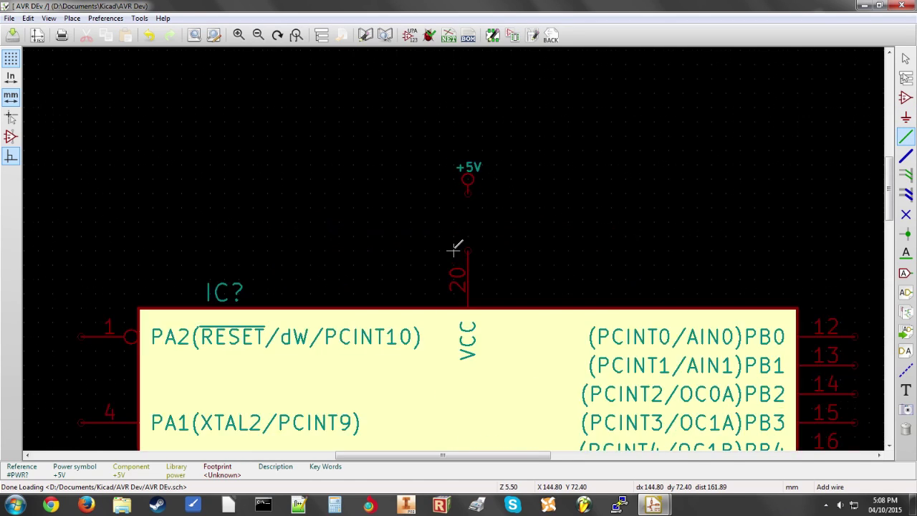
pyautogui.scroll(1, 454, 248)
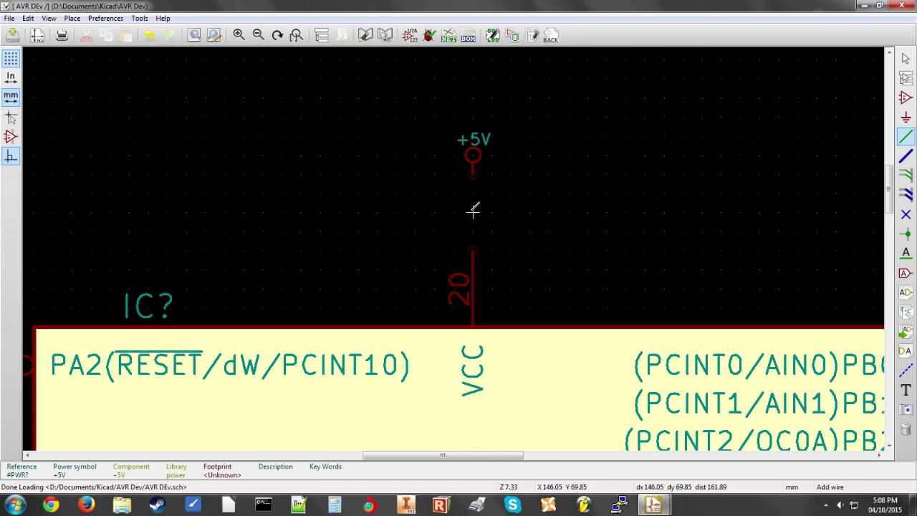
pyautogui.click(472, 173)
pyautogui.click(474, 250)
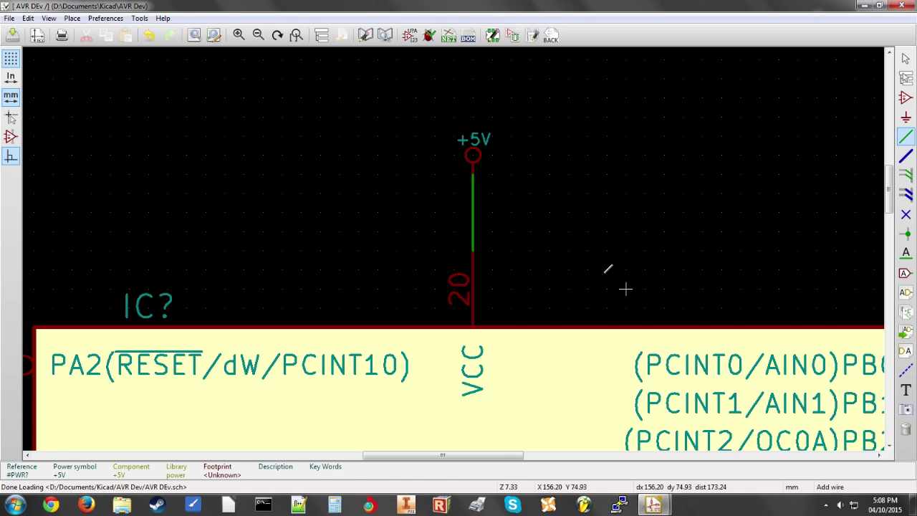
pyautogui.scroll(-2, 491, 229)
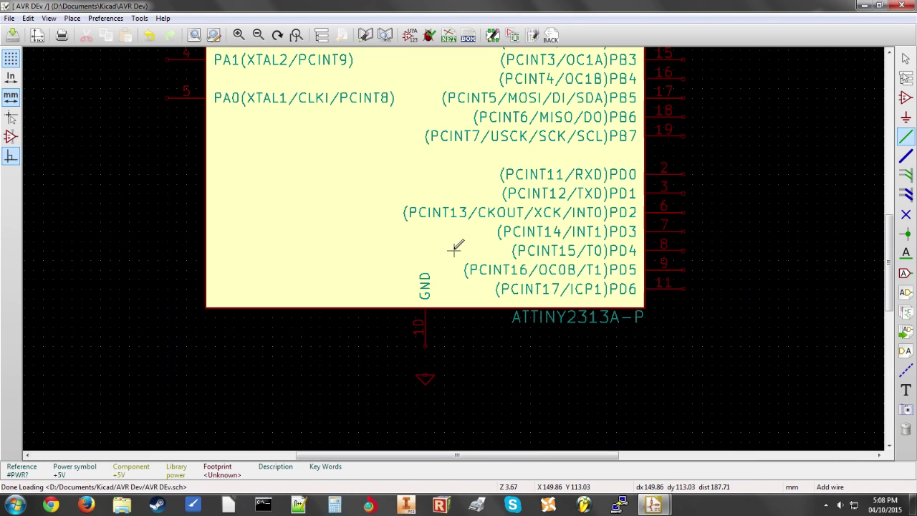
pyautogui.scroll(1, 454, 249)
pyautogui.scroll(-1, 454, 266)
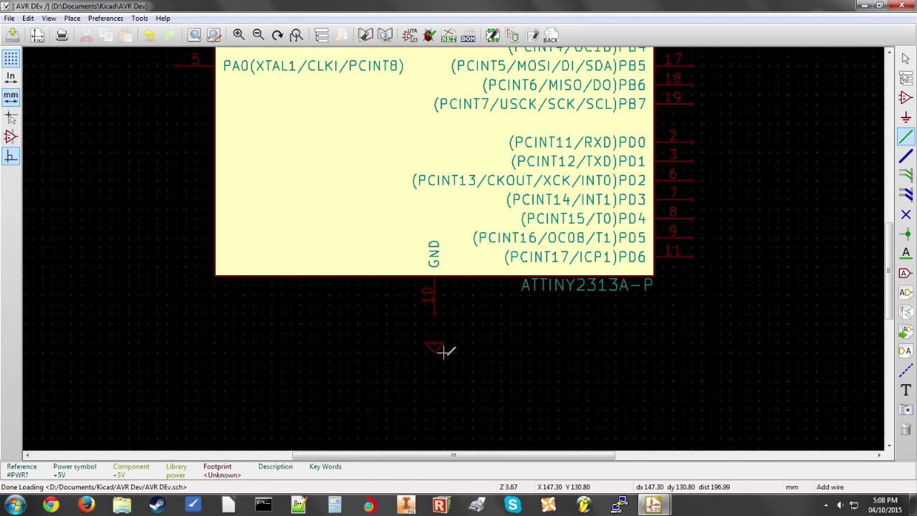
# Wire GND pin 10 to the ground symbol, cancelling the misrouted attempts.
pyautogui.click(435, 313)
pyautogui.click(529, 361)
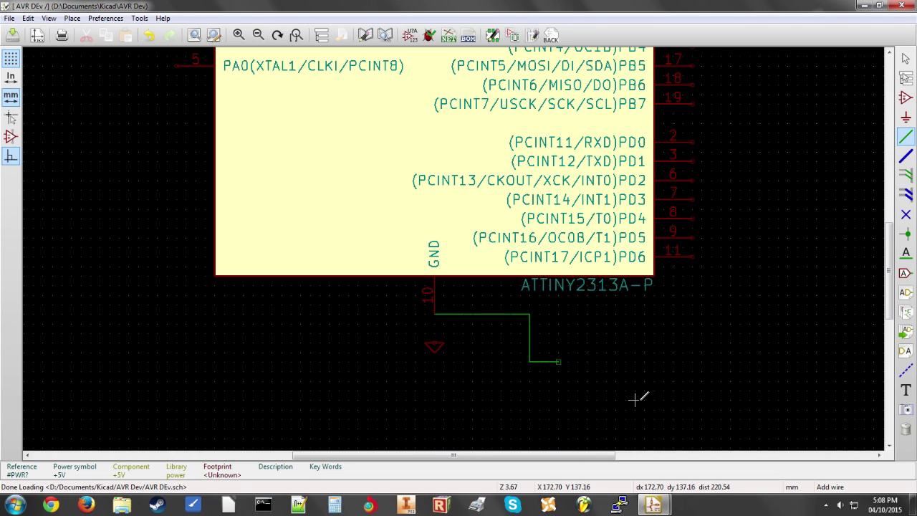
pyautogui.press('Escape')
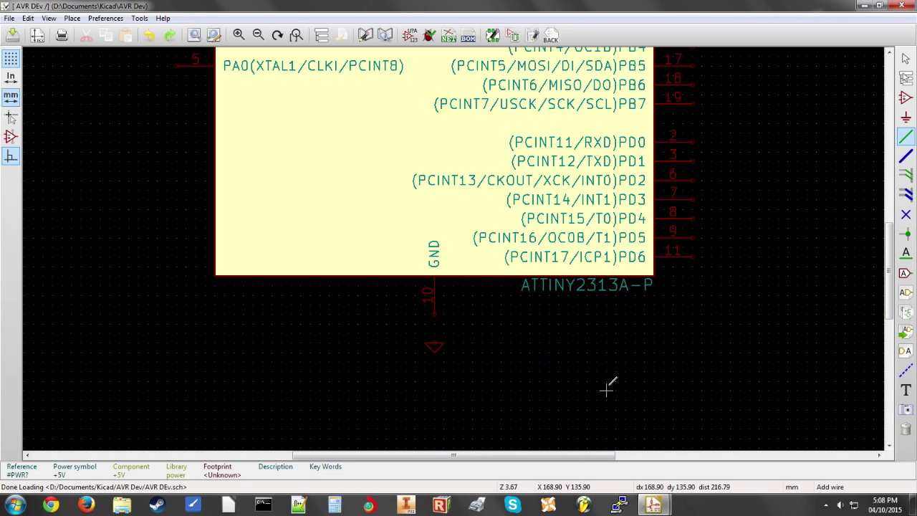
pyautogui.click(444, 312)
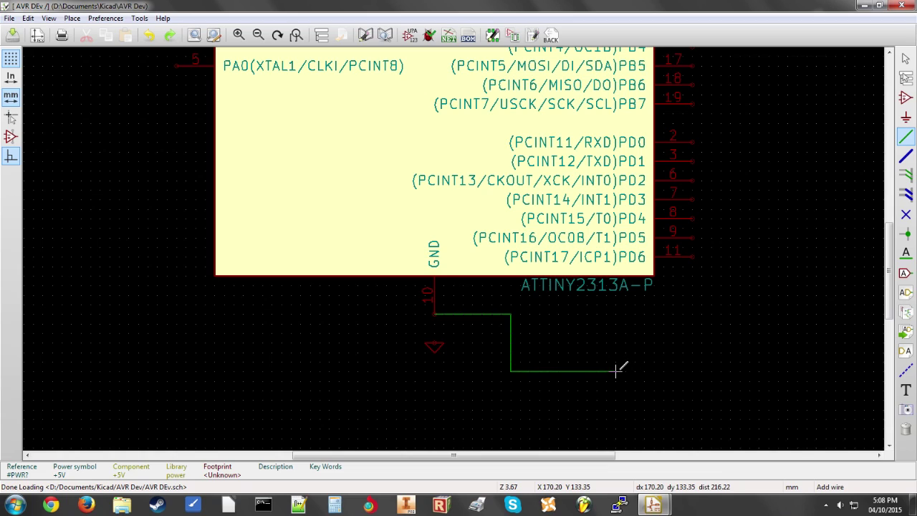
pyautogui.click(558, 418)
pyautogui.click(484, 371)
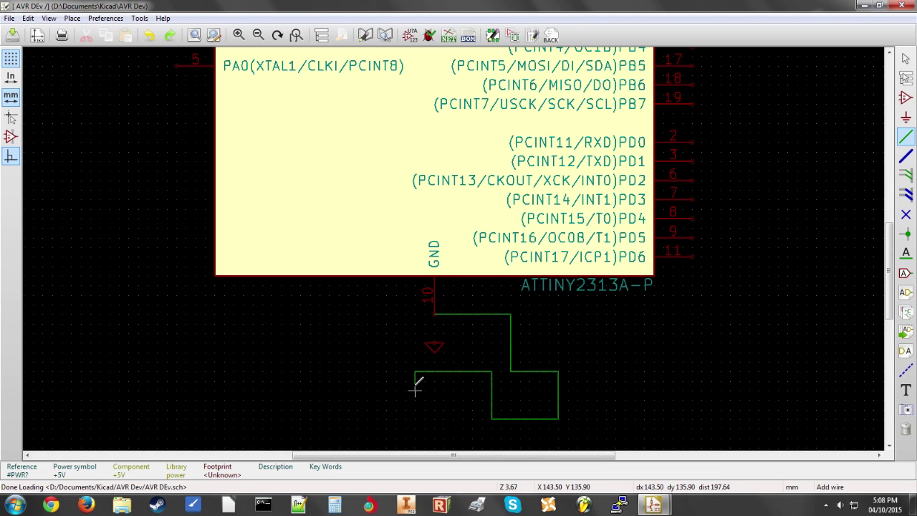
pyautogui.press('Escape')
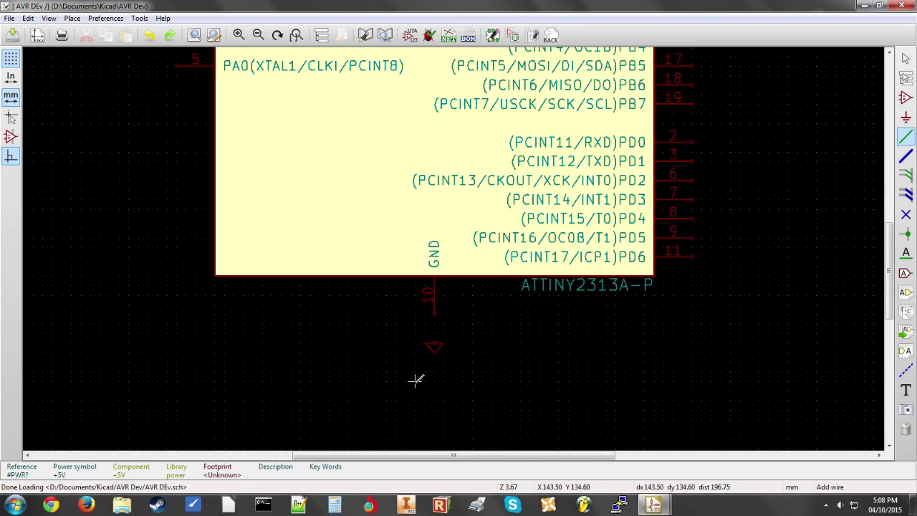
pyautogui.click(442, 314)
pyautogui.scroll(1, 667, 317)
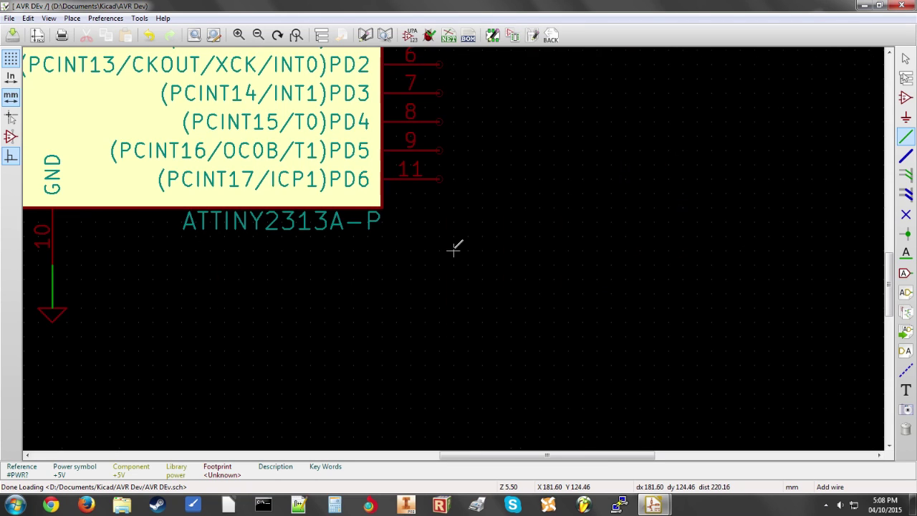
pyautogui.scroll(-3, 454, 246)
pyautogui.scroll(3, 405, 204)
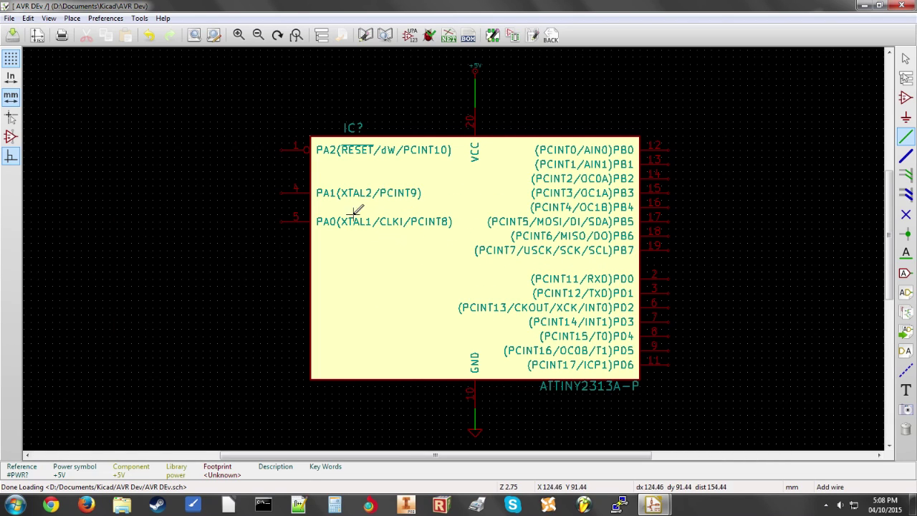
# Filter the parts list by 'swit' and choose the SW_PUSH push button from device.
pyautogui.click(905, 97)
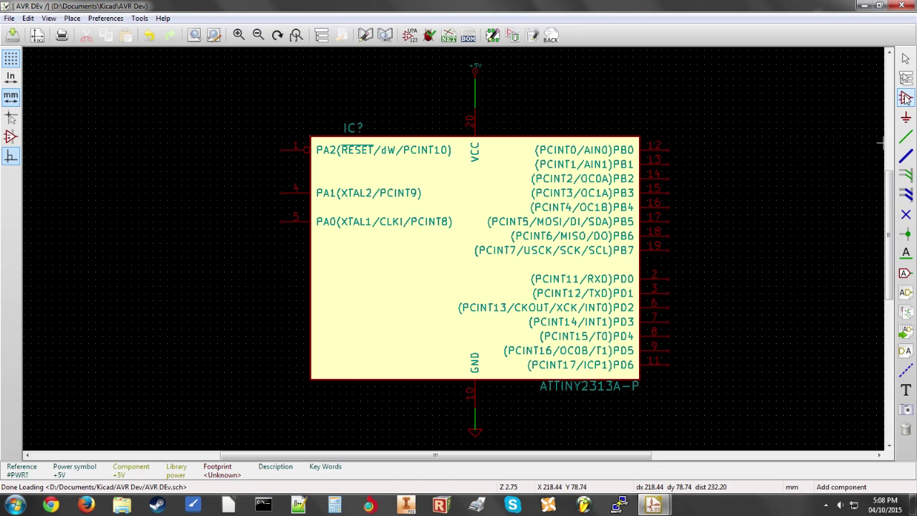
pyautogui.click(138, 179)
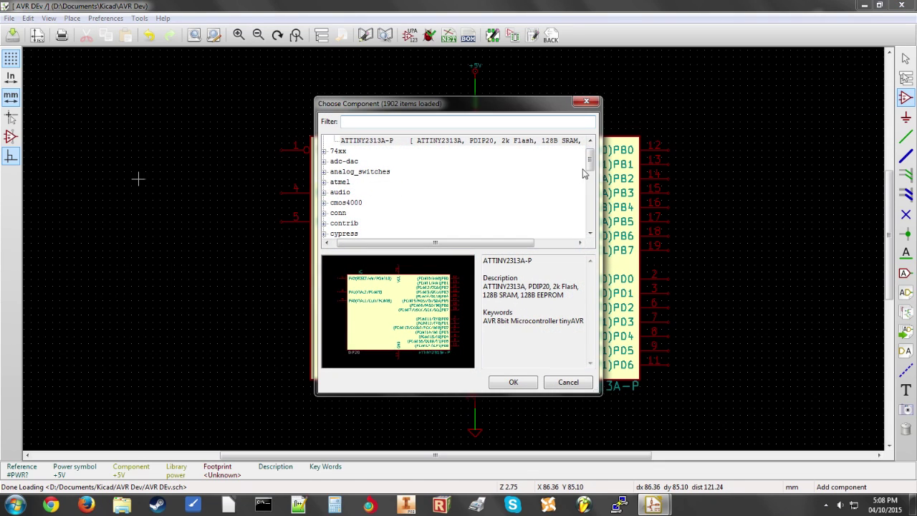
pyautogui.moveTo(464, 242); pyautogui.dragTo(459, 242)
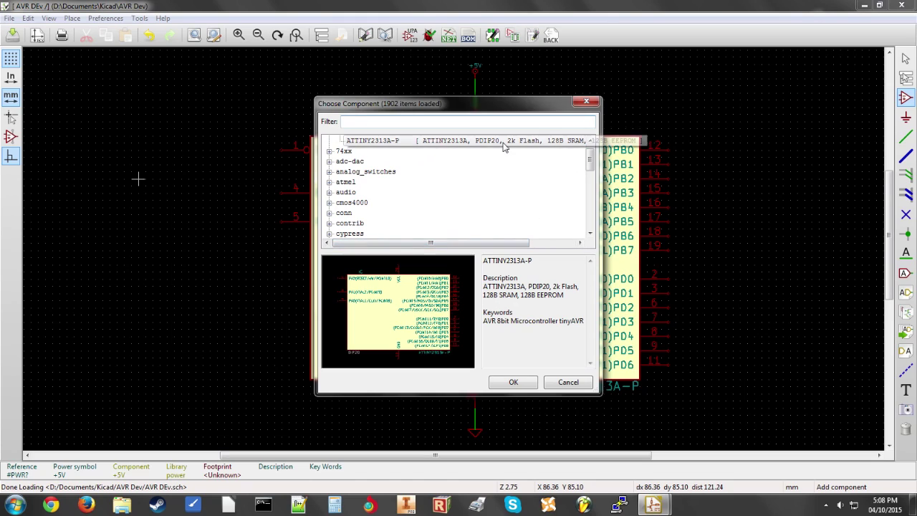
pyautogui.scroll(1, 504, 146)
pyautogui.click(388, 123)
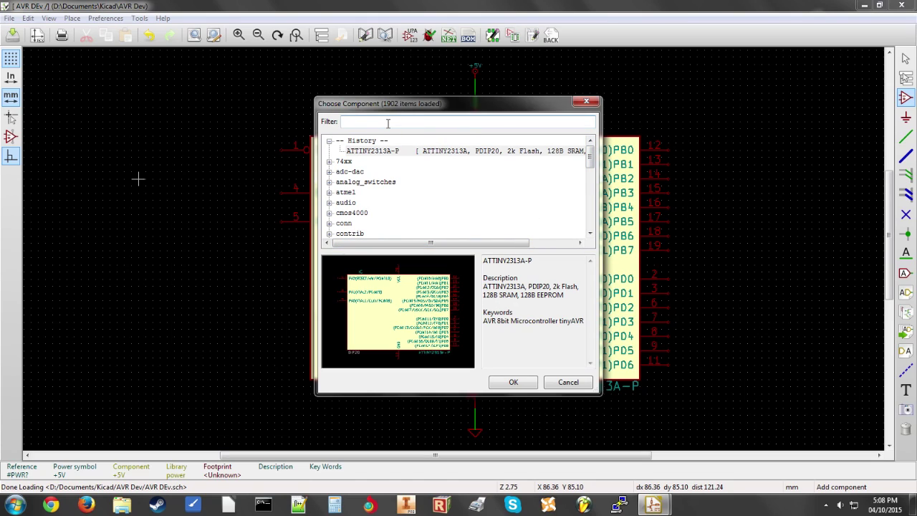
pyautogui.write('swit')
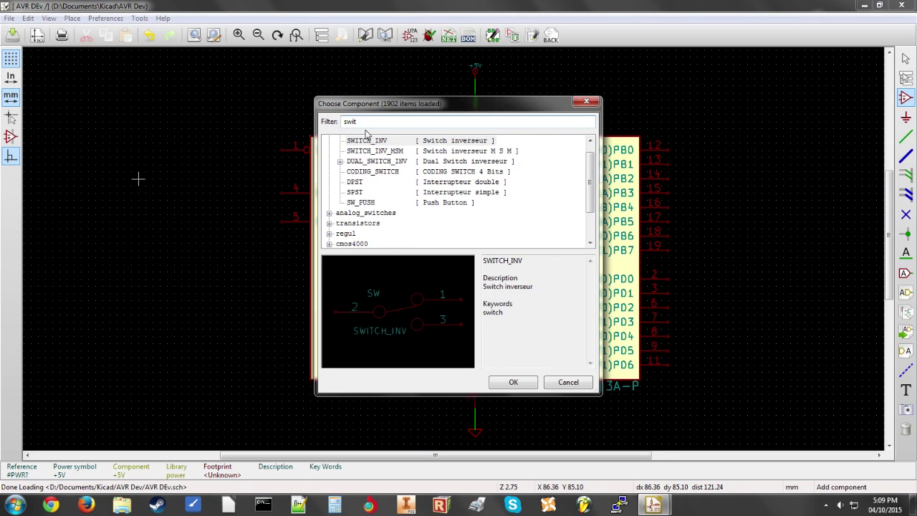
pyautogui.click(590, 141)
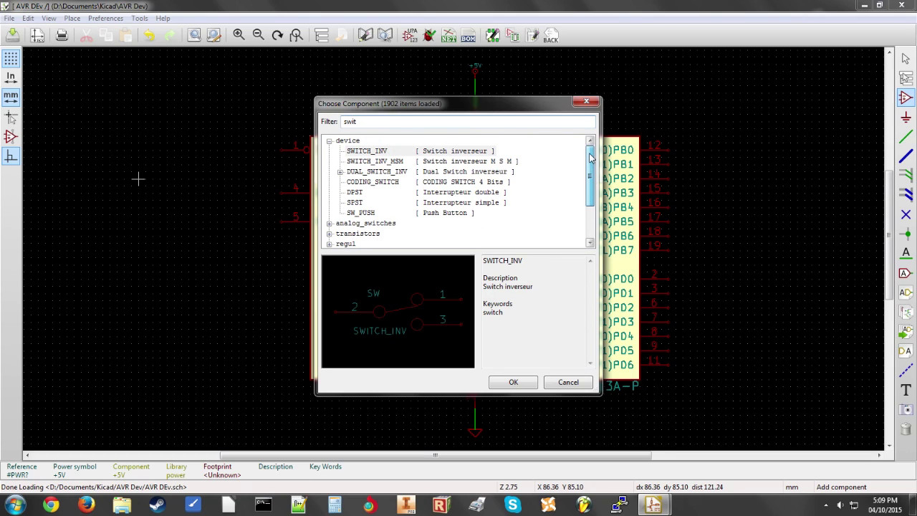
pyautogui.press('Down')
pyautogui.press('Down')
pyautogui.press('Down')
pyautogui.press('Down')
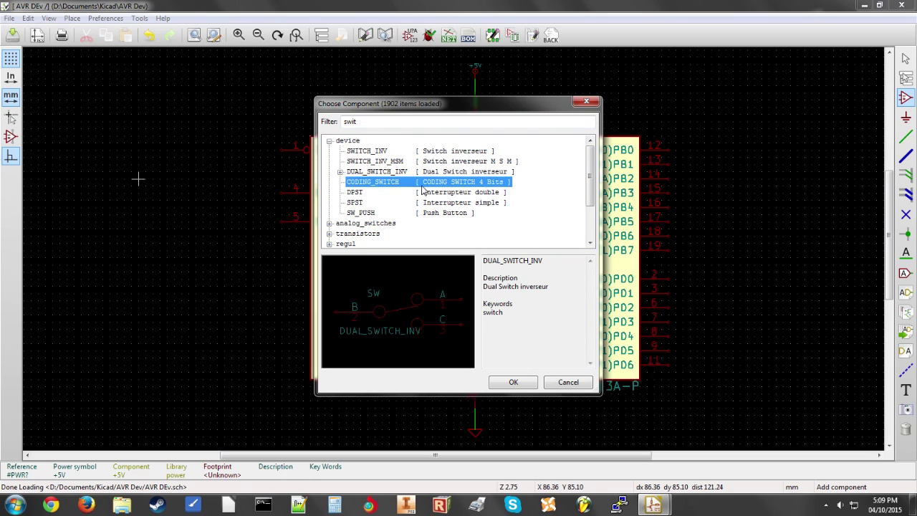
pyautogui.click(433, 203)
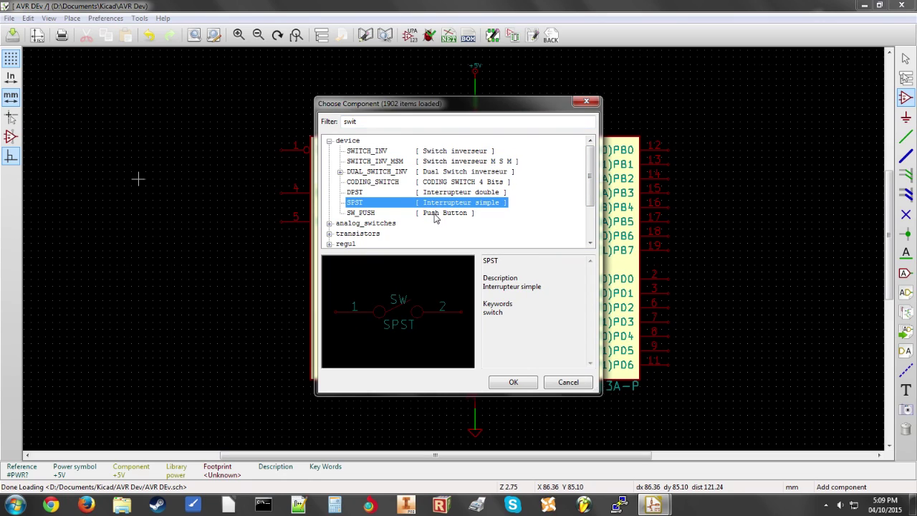
pyautogui.click(435, 214)
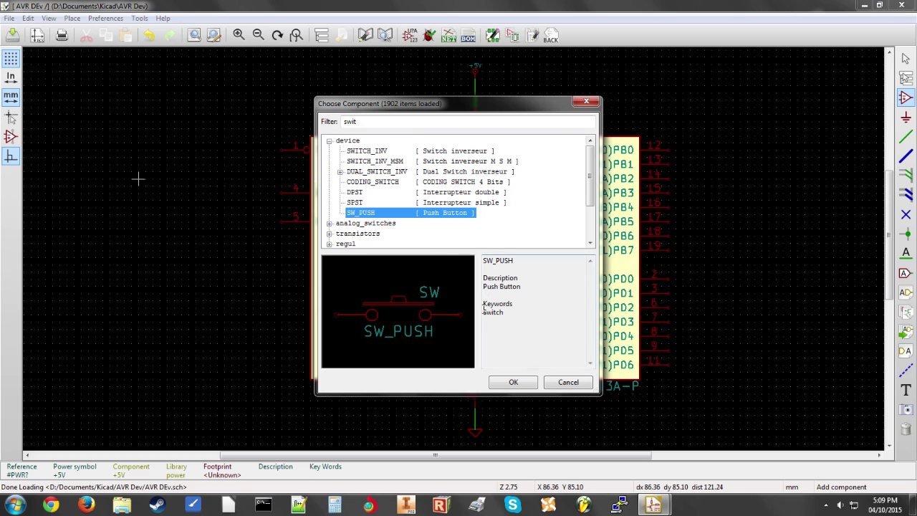
pyautogui.click(515, 384)
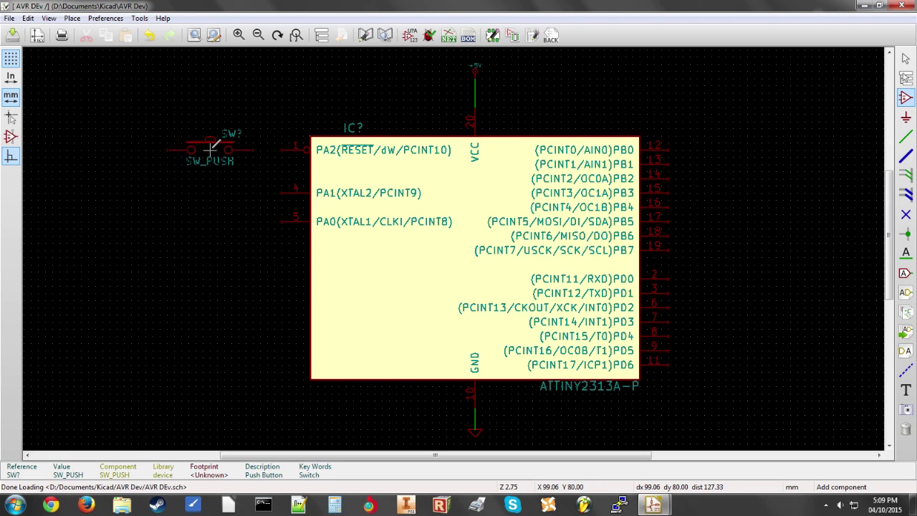
# Rotate and place the push button beside the RESET pin, then drop a +5V symbol near VCC.
pyautogui.press('r')
pyautogui.press('r')
pyautogui.press('r')
pyautogui.press('r')
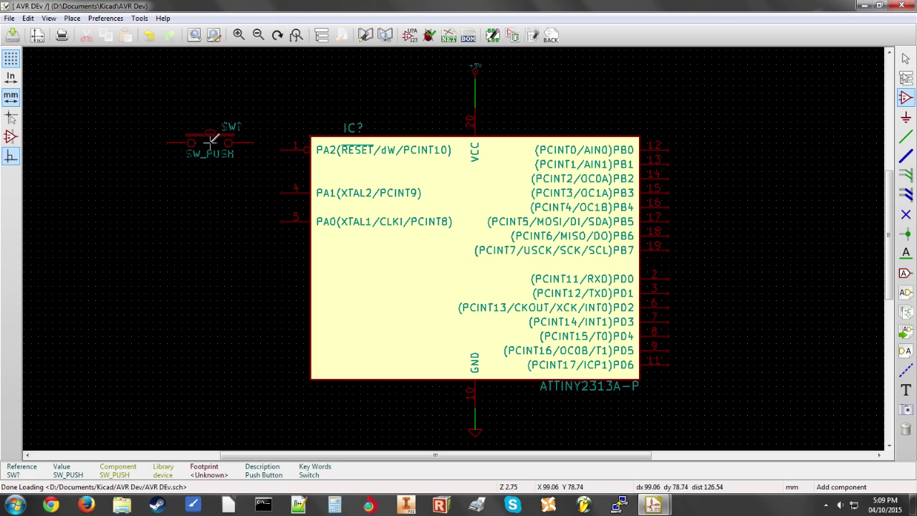
pyautogui.click(212, 147)
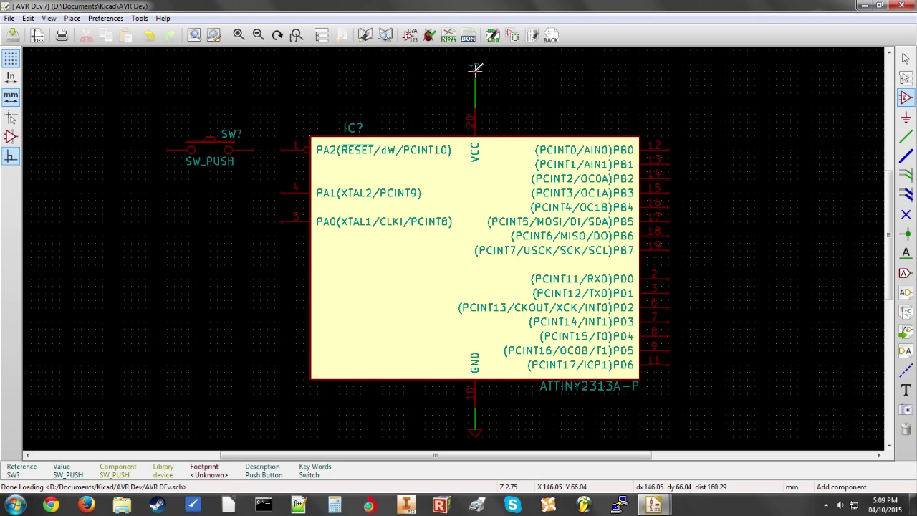
pyautogui.press('p')
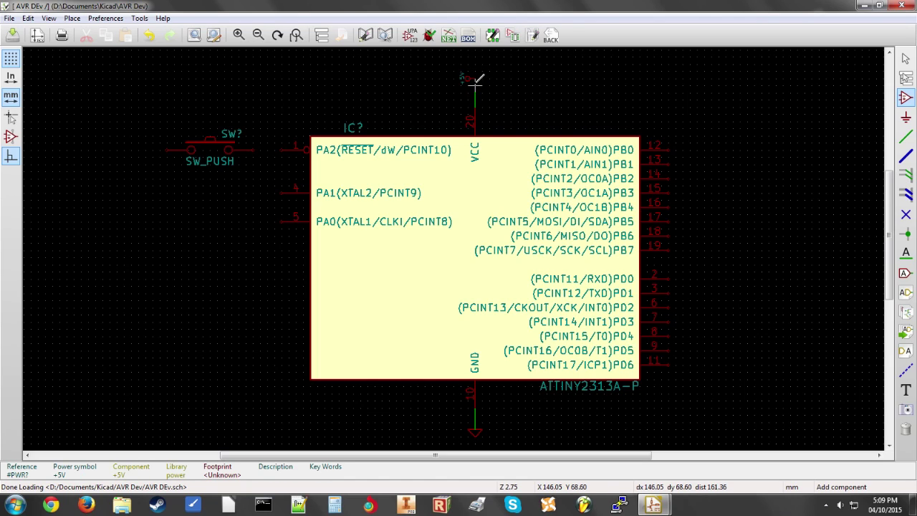
pyautogui.click(475, 78)
# Move the +5V symbol with G so it sits directly above the VCC pin.
pyautogui.press('g')
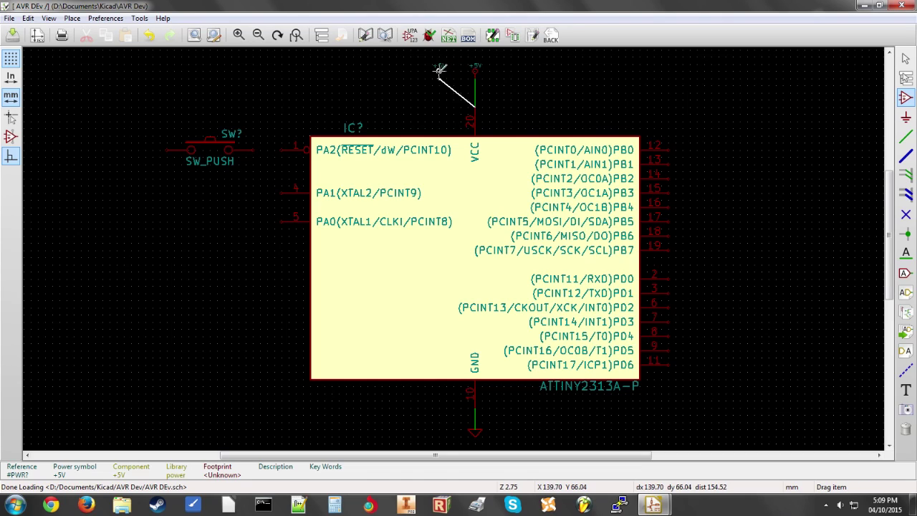
pyautogui.click(331, 84)
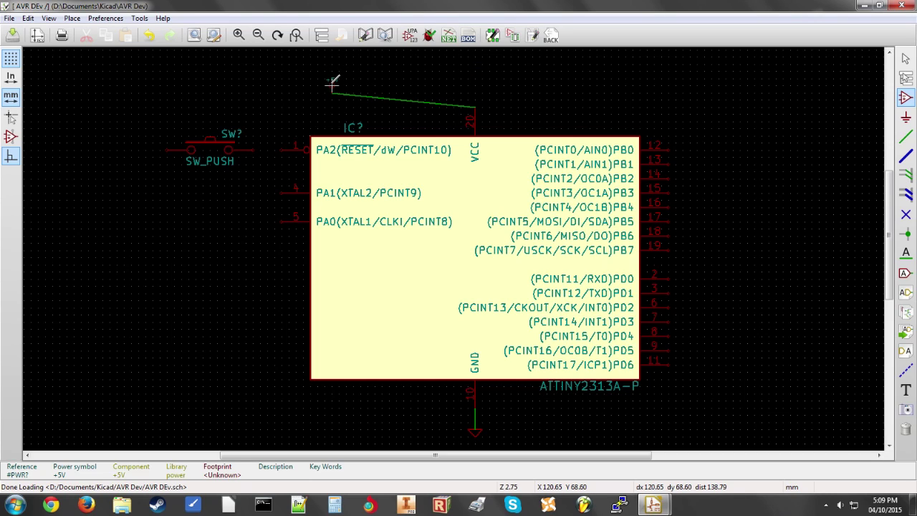
pyautogui.press('g')
pyautogui.click(475, 85)
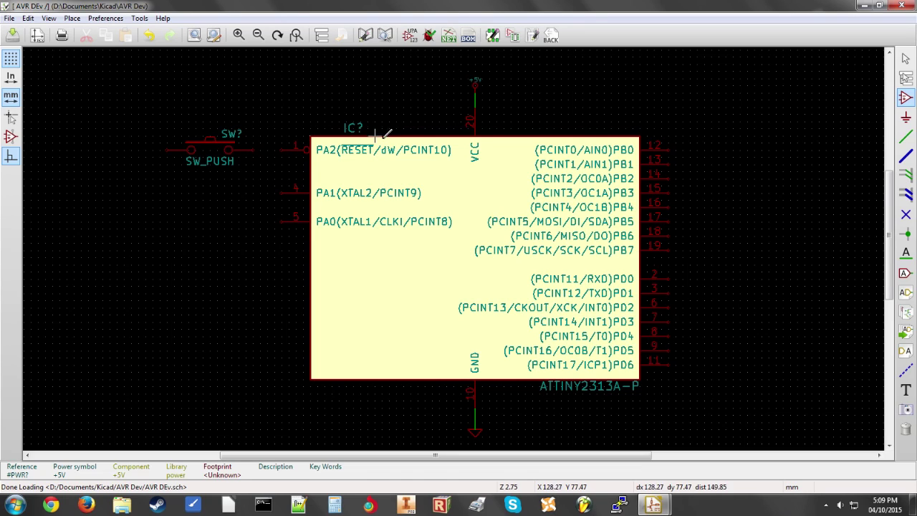
# Draw a wire from the SW_PUSH switch's right pin to the IC's PA2/RESET pin 1.
pyautogui.click(905, 136)
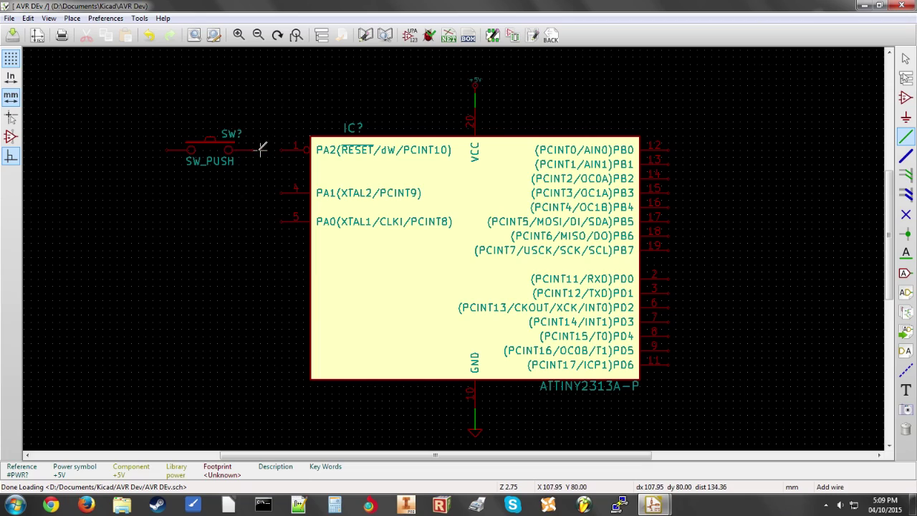
pyautogui.click(254, 150)
pyautogui.press('F4')
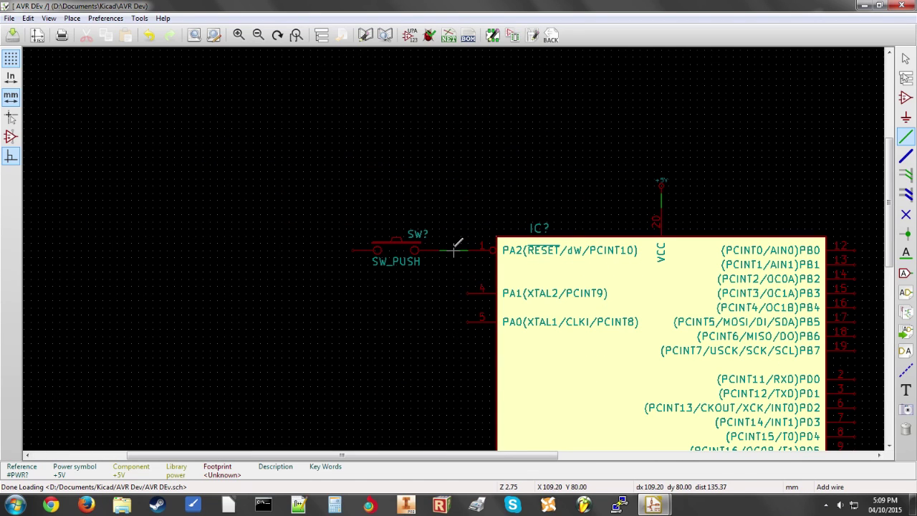
pyautogui.click(467, 250)
# Pick the R resistor from the device library for placement on the schematic.
pyautogui.click(905, 98)
pyautogui.click(536, 165)
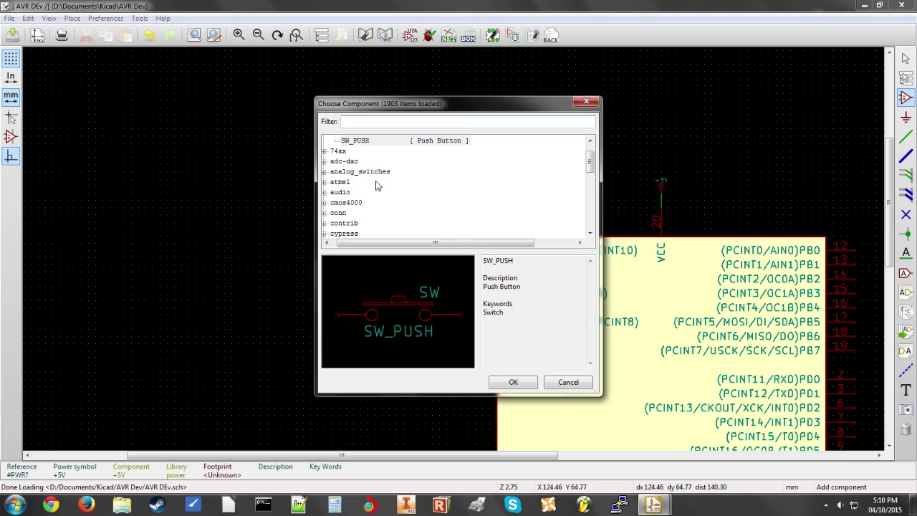
pyautogui.scroll(1, 592, 174)
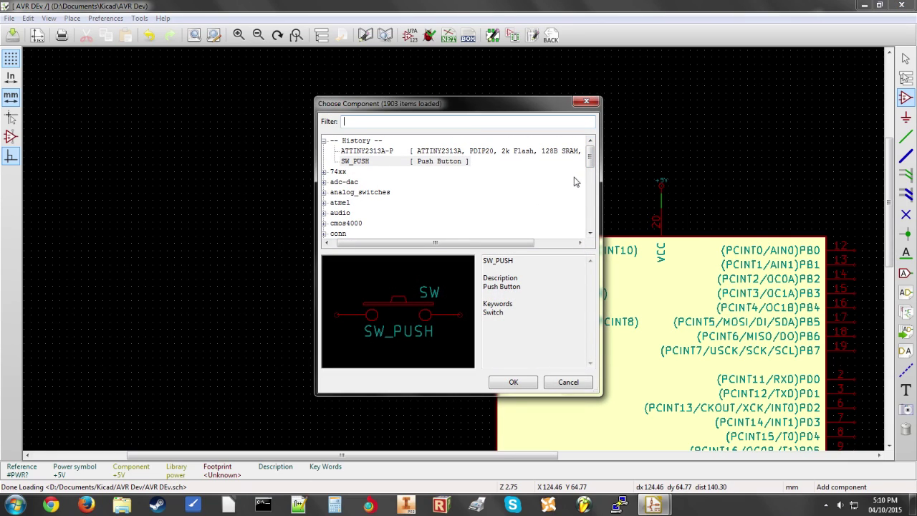
pyautogui.scroll(-2, 589, 174)
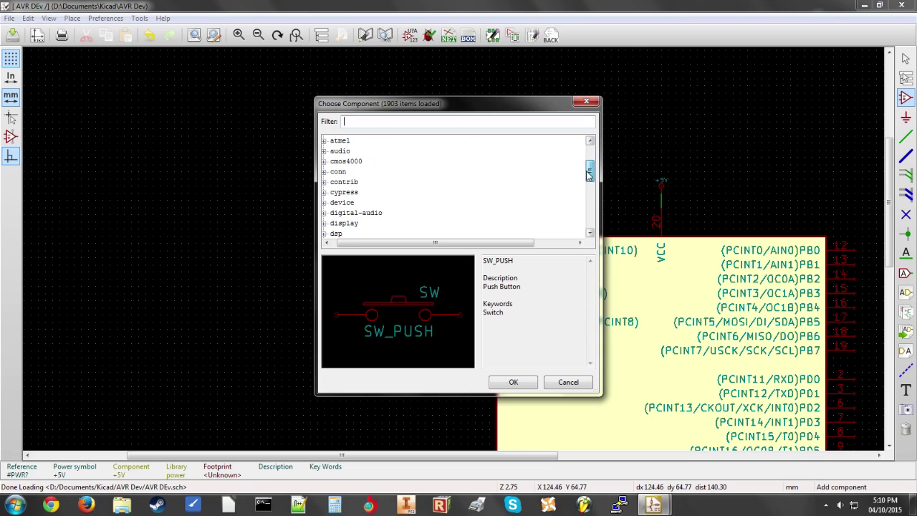
pyautogui.click(325, 203)
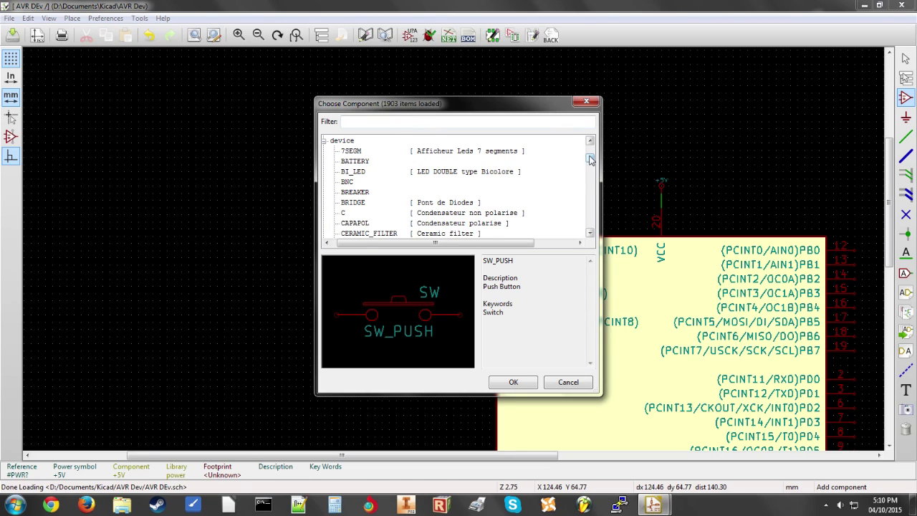
pyautogui.scroll(-5, 591, 169)
pyautogui.moveTo(592, 169); pyautogui.dragTo(600, 195)
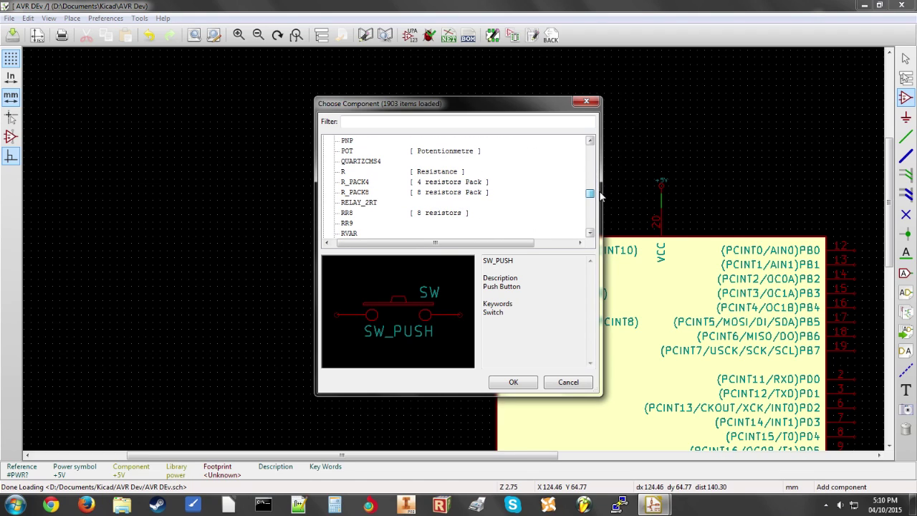
pyautogui.click(445, 172)
pyautogui.doubleClick(444, 173)
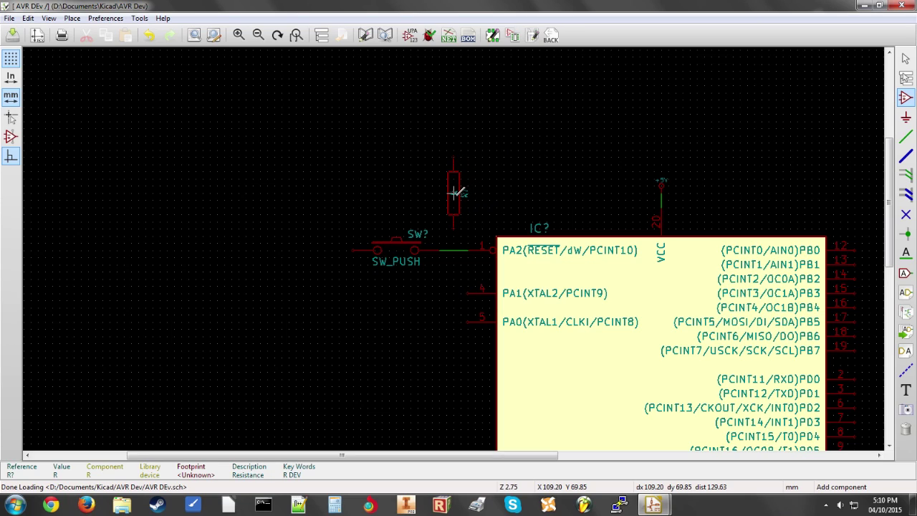
# Place the resistor above the reset line, wire its bottom pin down, and add a junction dot.
pyautogui.click(456, 192)
pyautogui.click(906, 136)
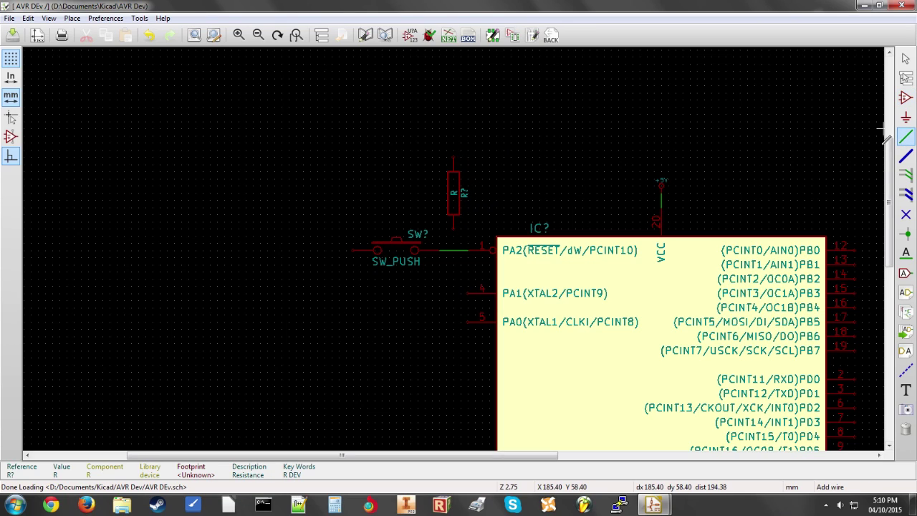
pyautogui.click(453, 223)
pyautogui.click(454, 250)
pyautogui.click(453, 235)
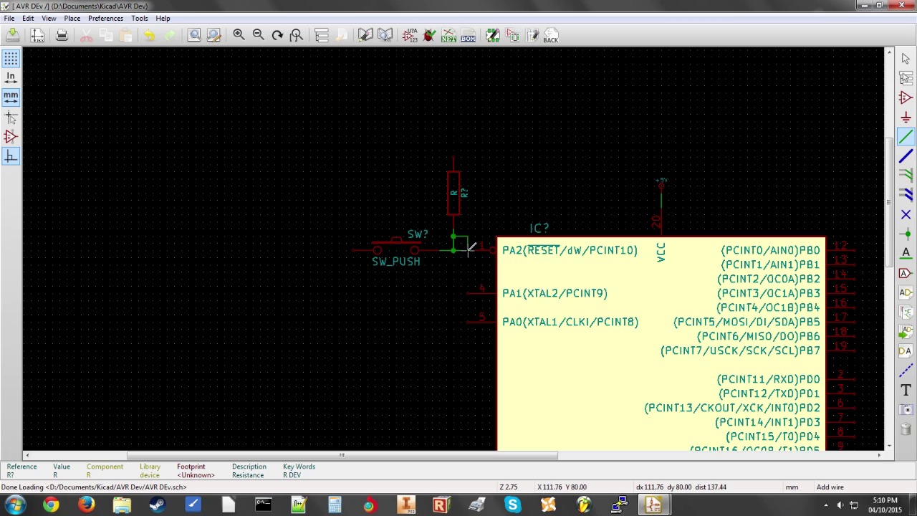
pyautogui.click(910, 237)
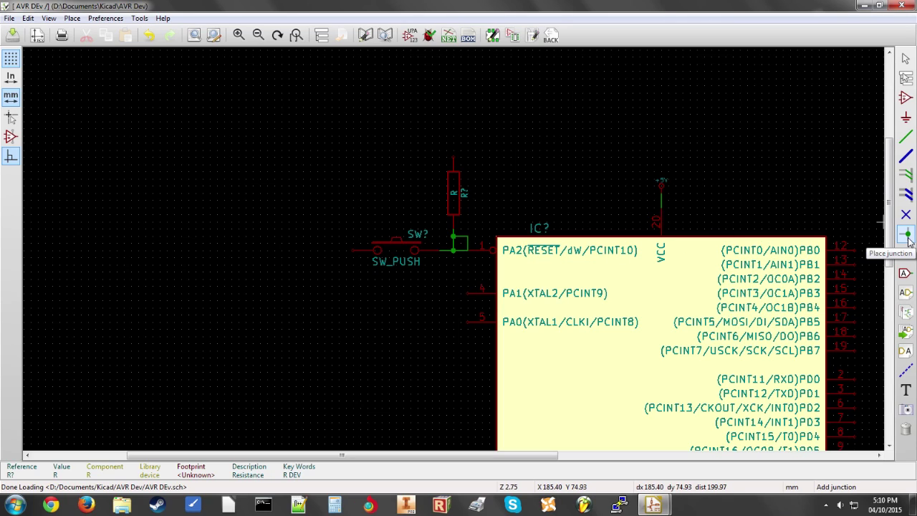
pyautogui.click(467, 249)
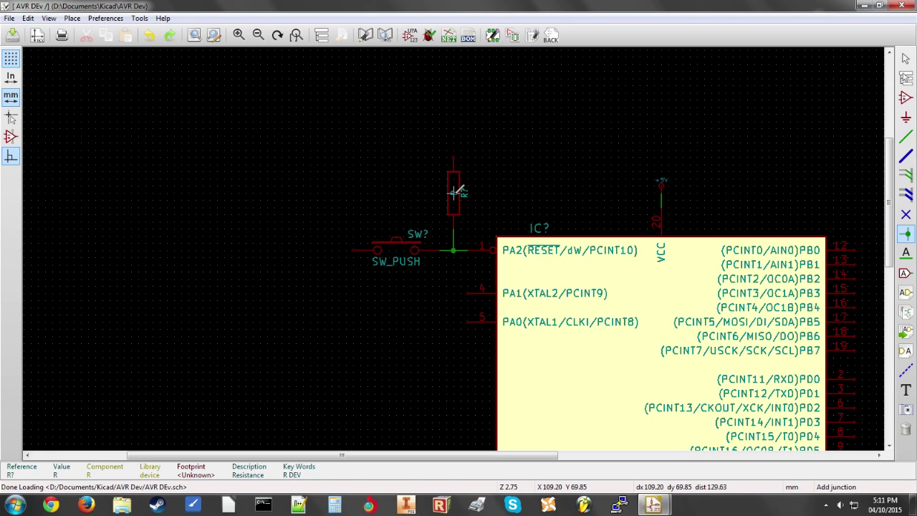
# Change the reset pull-up resistor's value from R to 10K.
pyautogui.press('v')
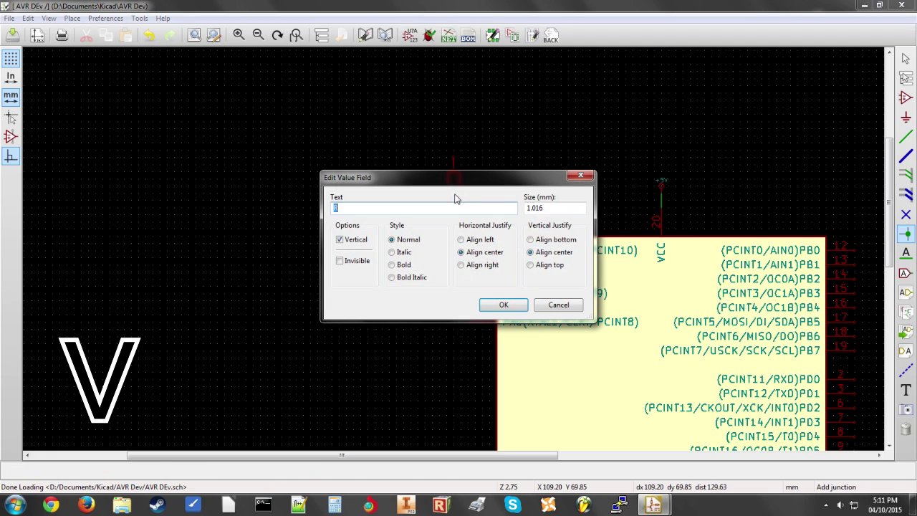
pyautogui.moveTo(505, 185); pyautogui.dragTo(501, 189)
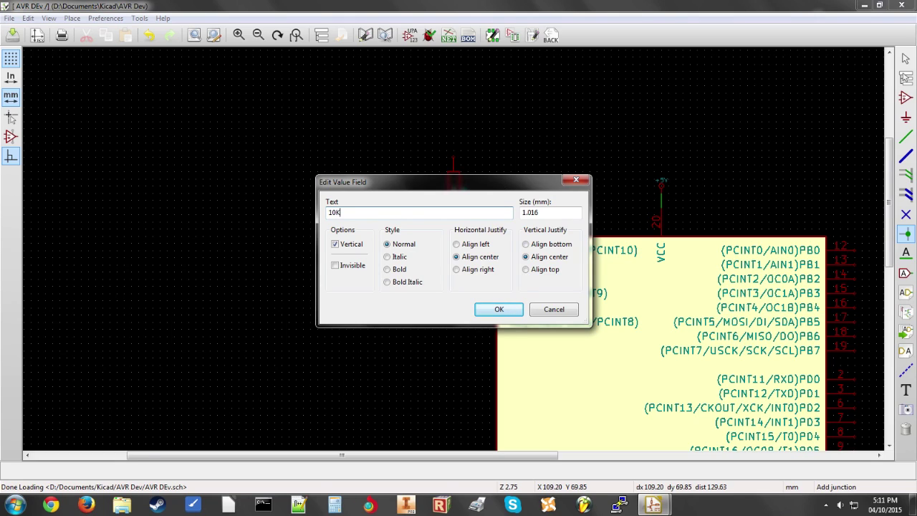
pyautogui.press('Return')
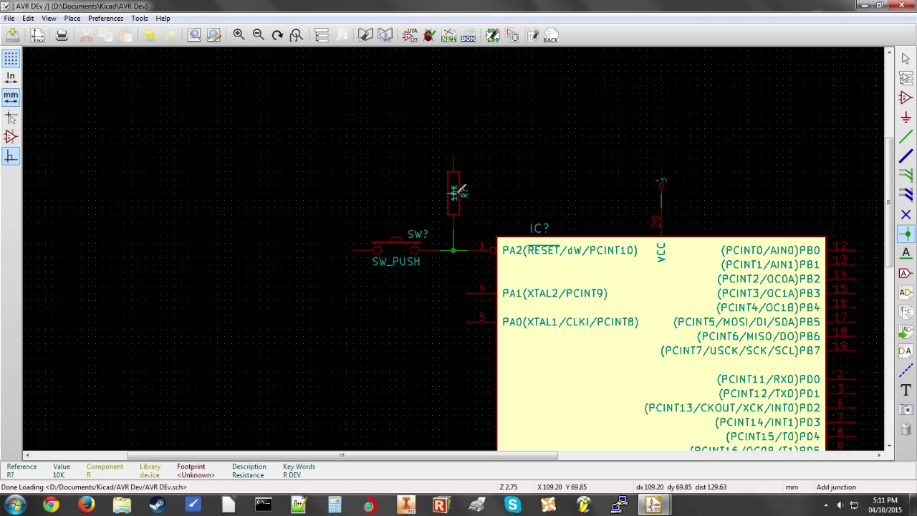
pyautogui.press('e')
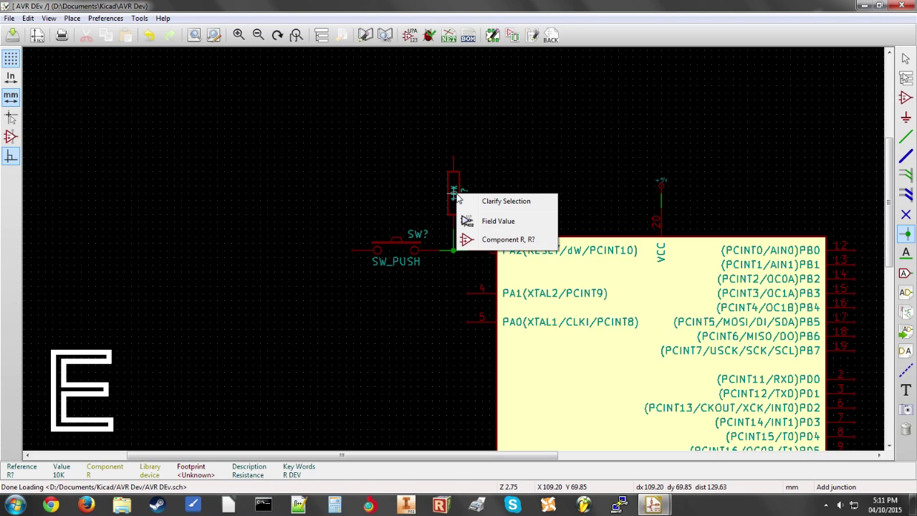
pyautogui.click(505, 240)
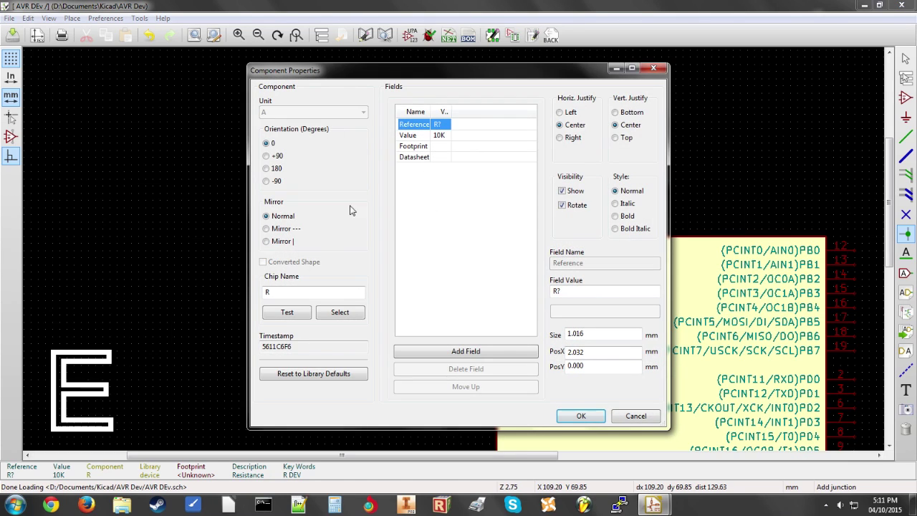
pyautogui.doubleClick(283, 288)
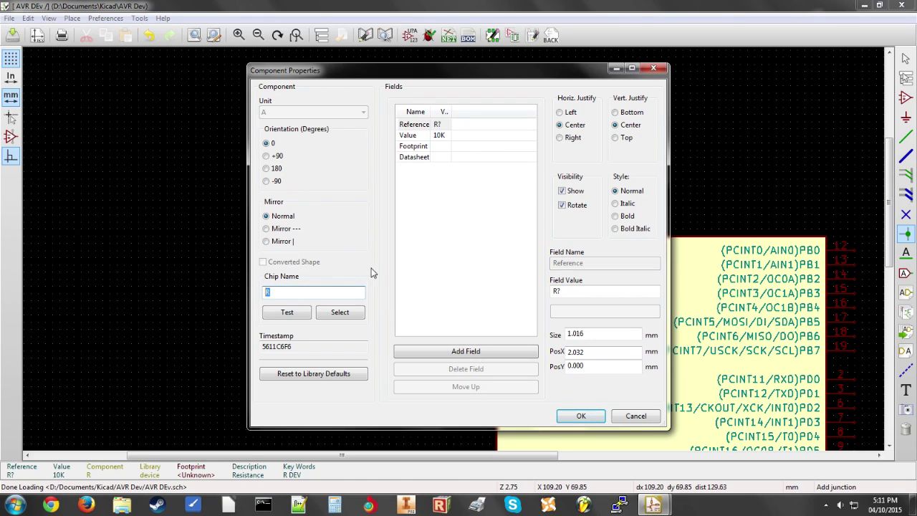
pyautogui.doubleClick(576, 289)
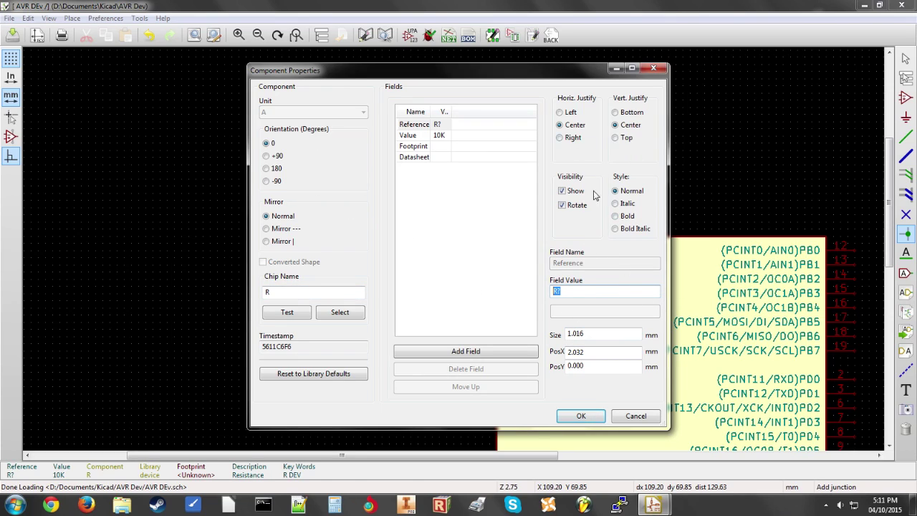
pyautogui.click(437, 137)
pyautogui.click(443, 125)
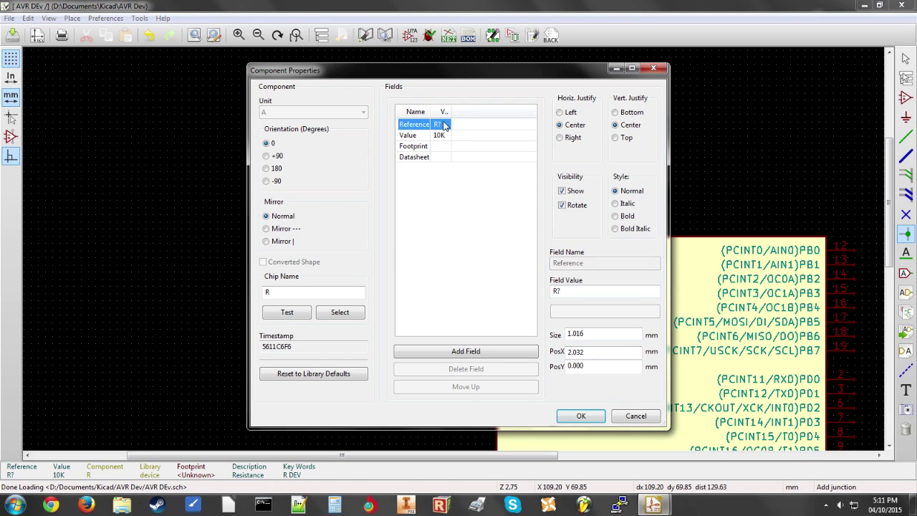
pyautogui.click(581, 416)
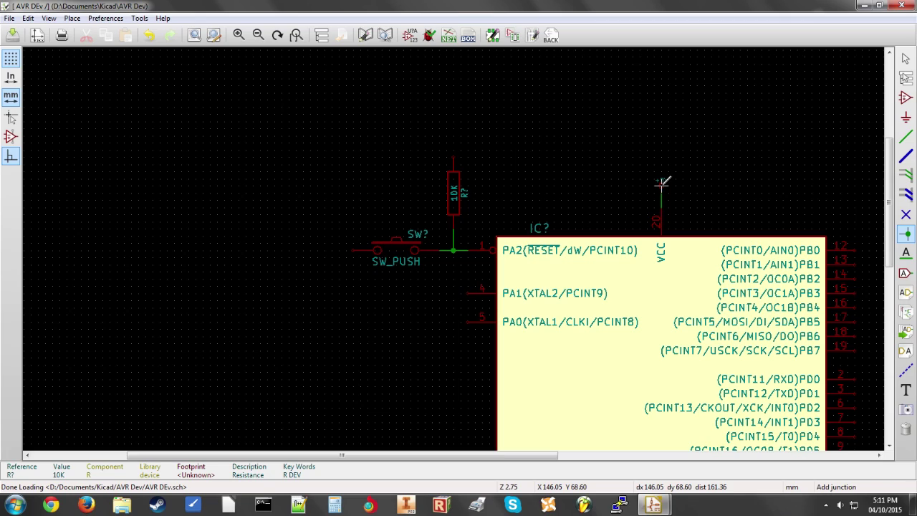
# Place a GND symbol left of SW_PUSH and wire it to the switch's left pin.
pyautogui.press('c')
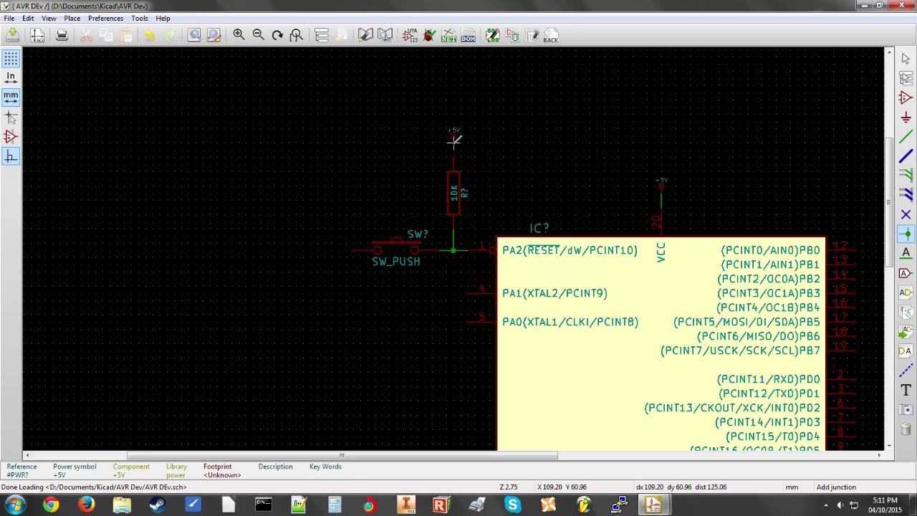
pyautogui.click(906, 136)
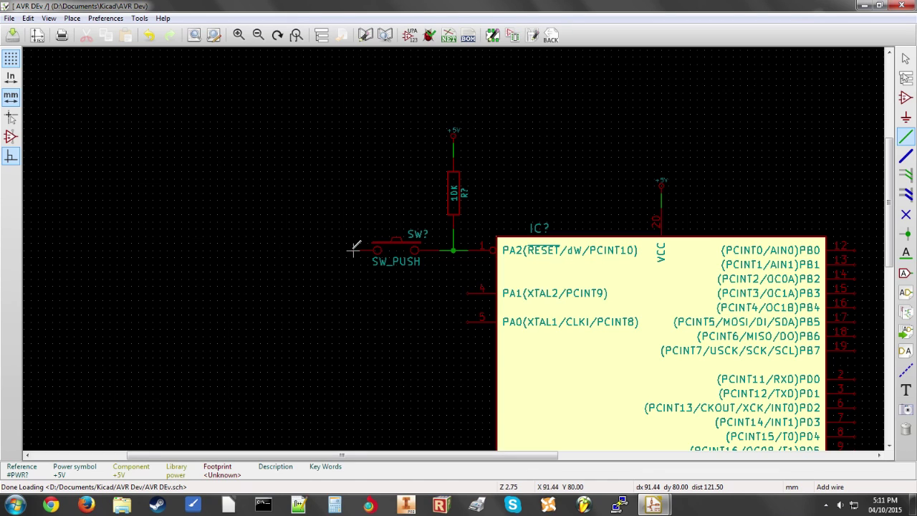
pyautogui.scroll(-3, 353, 255)
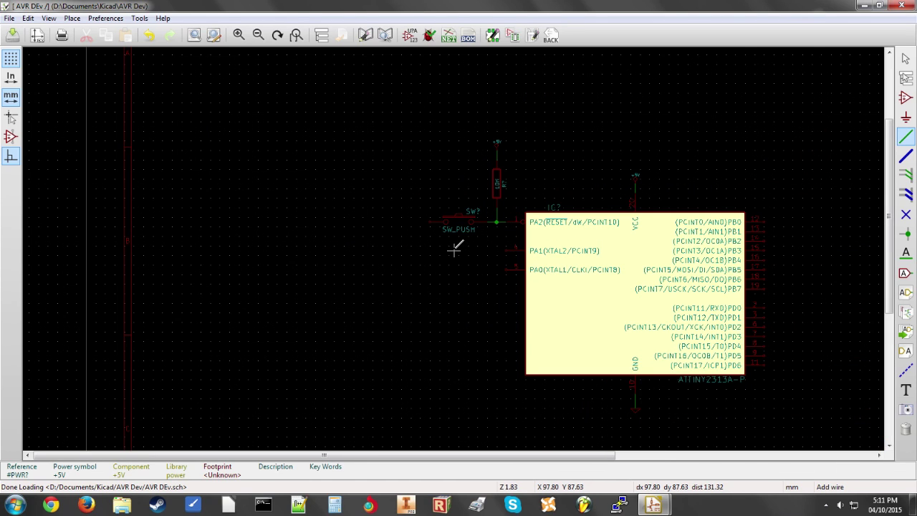
pyautogui.scroll(1, 669, 391)
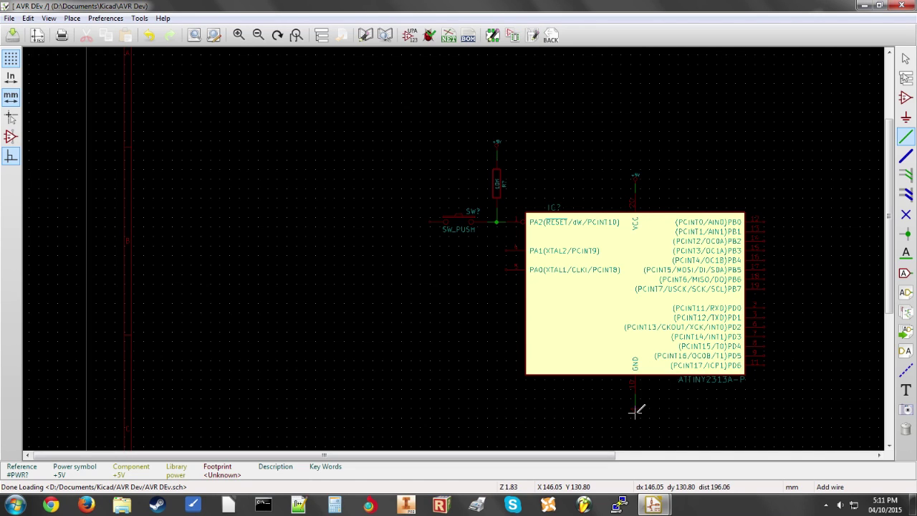
pyautogui.scroll(3, 454, 246)
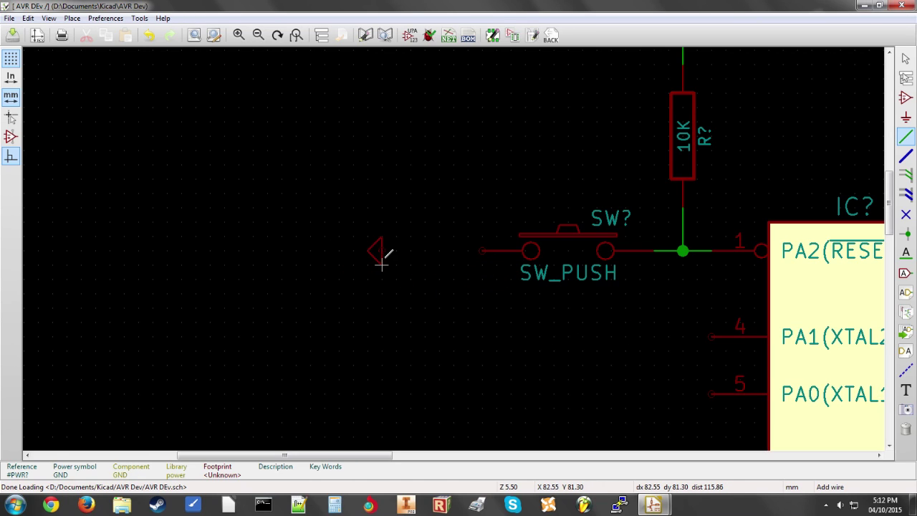
pyautogui.click(440, 249)
pyautogui.click(440, 250)
pyautogui.click(484, 249)
pyautogui.scroll(-2, 312, 337)
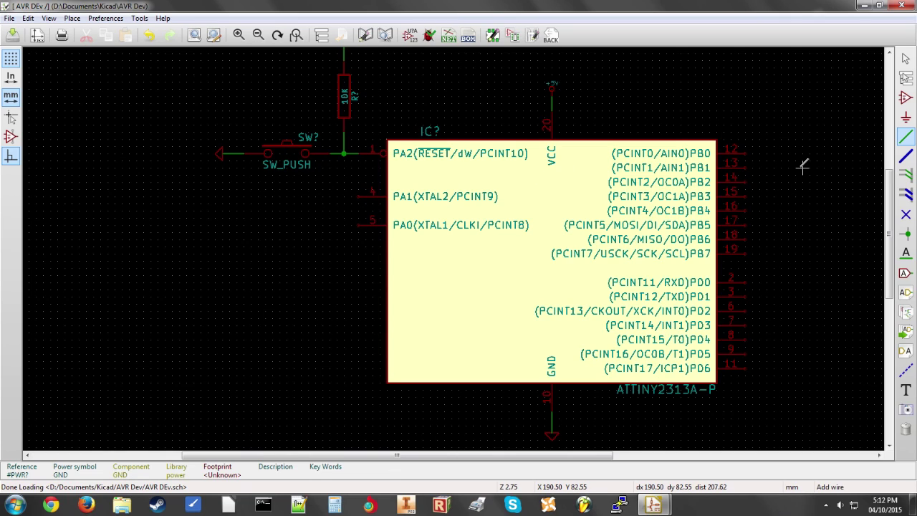
# Add a CRYSTAL part found with filter 'cry', rotated vertical beside PA1 and PA0.
pyautogui.click(906, 98)
pyautogui.click(285, 210)
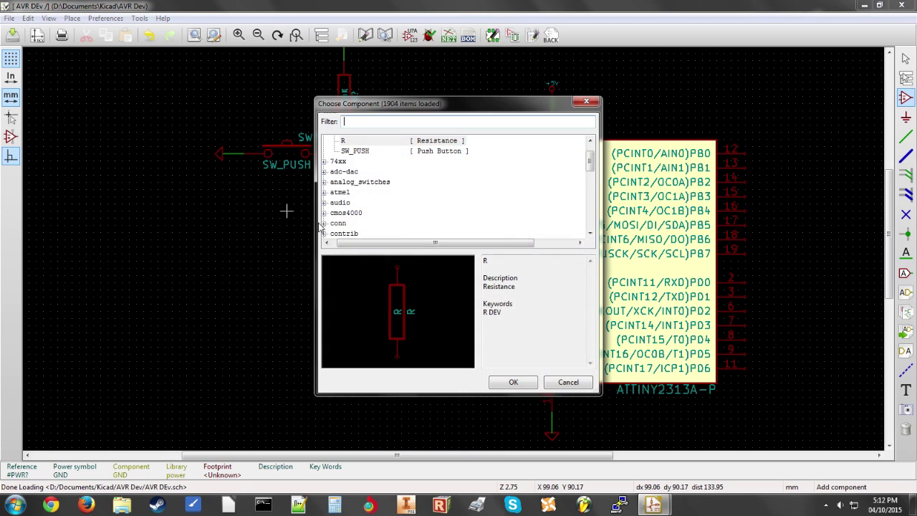
pyautogui.write('cry')
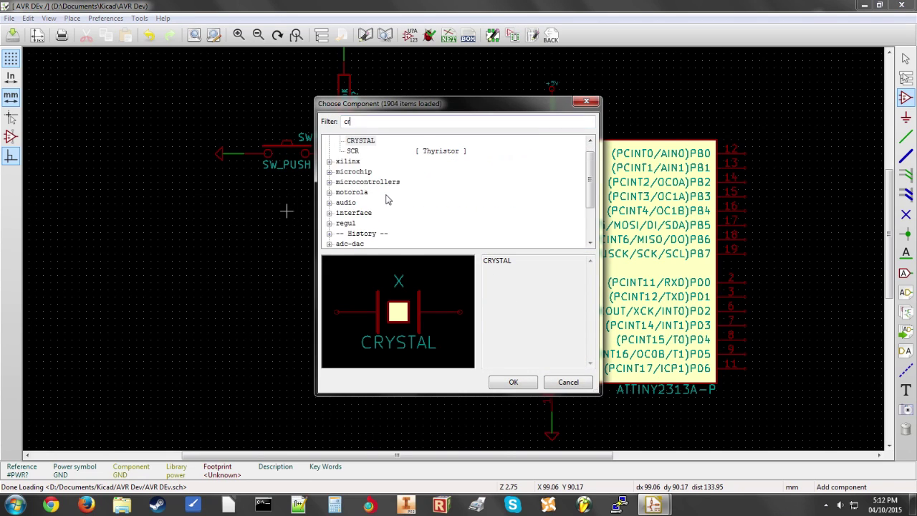
pyautogui.click(513, 382)
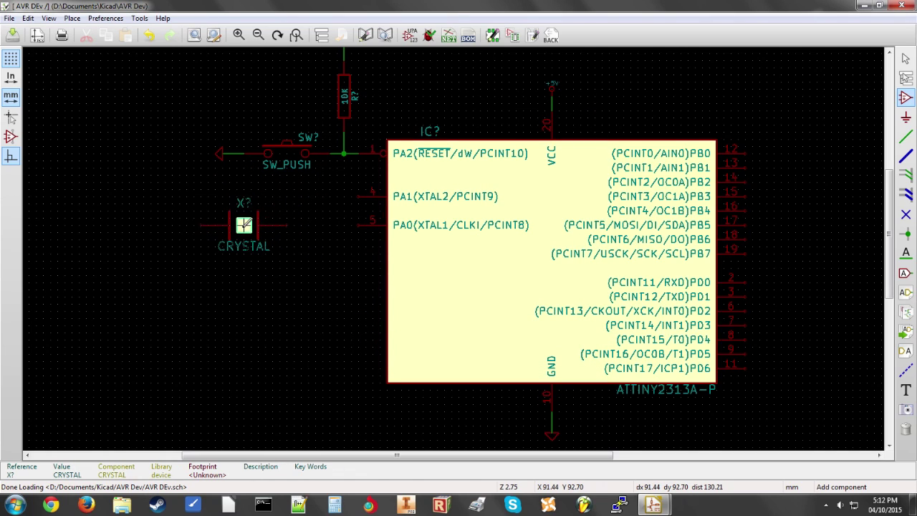
pyautogui.press('r')
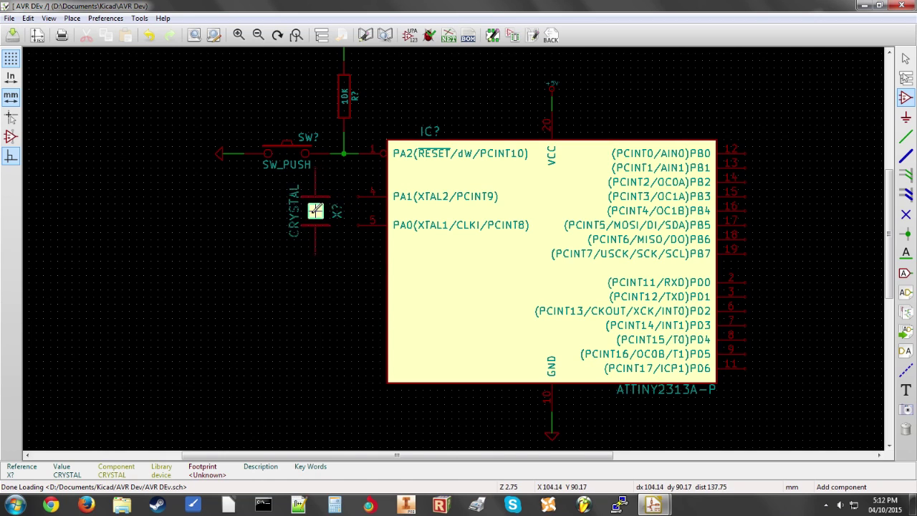
# Rotate and move +5V, the 10K resistor and the push switch into one horizontal row.
pyautogui.press('Escape')
pyautogui.scroll(2, 323, 116)
pyautogui.press('g')
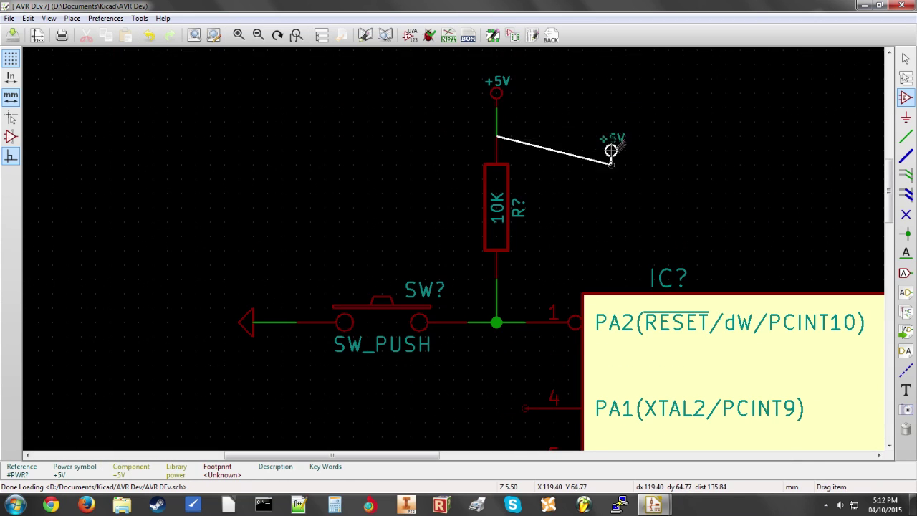
pyautogui.press('r')
pyautogui.click(712, 208)
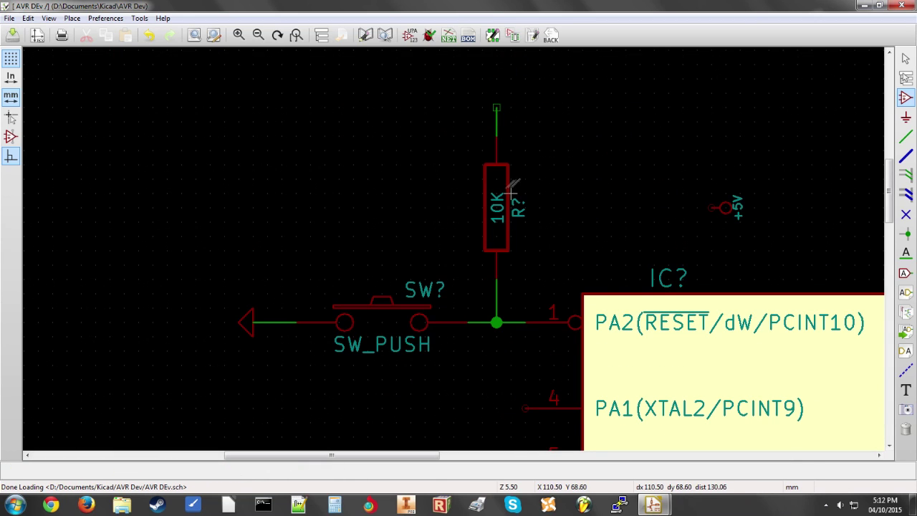
pyautogui.press('m')
pyautogui.press('r')
pyautogui.click(611, 208)
pyautogui.press('m')
pyautogui.press('r')
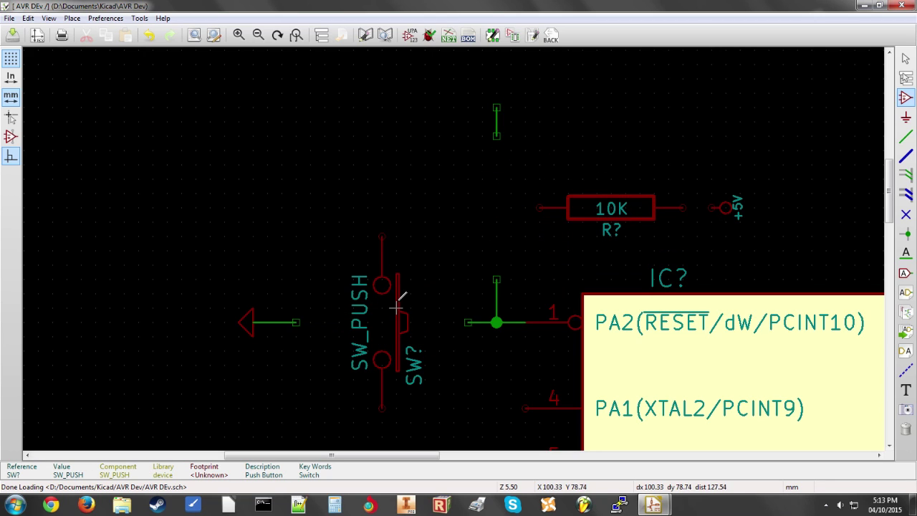
pyautogui.press('r')
pyautogui.click(420, 179)
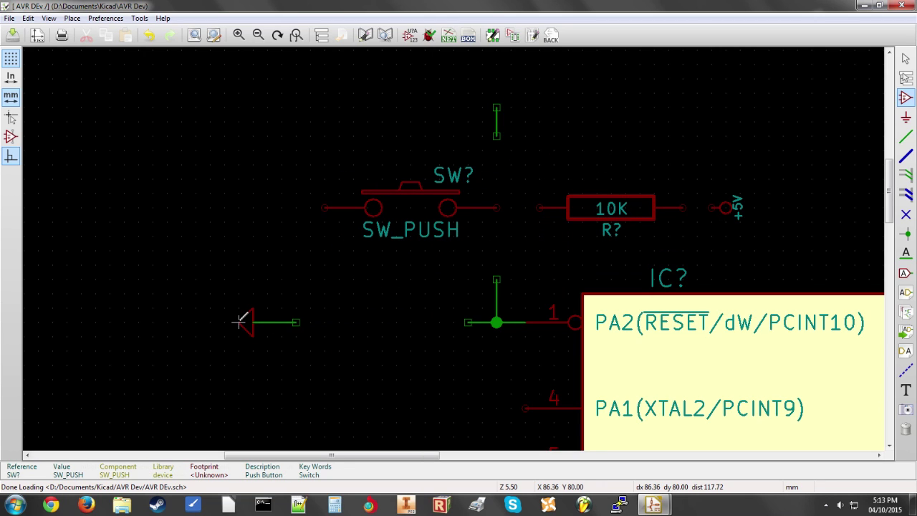
pyautogui.press('Escape')
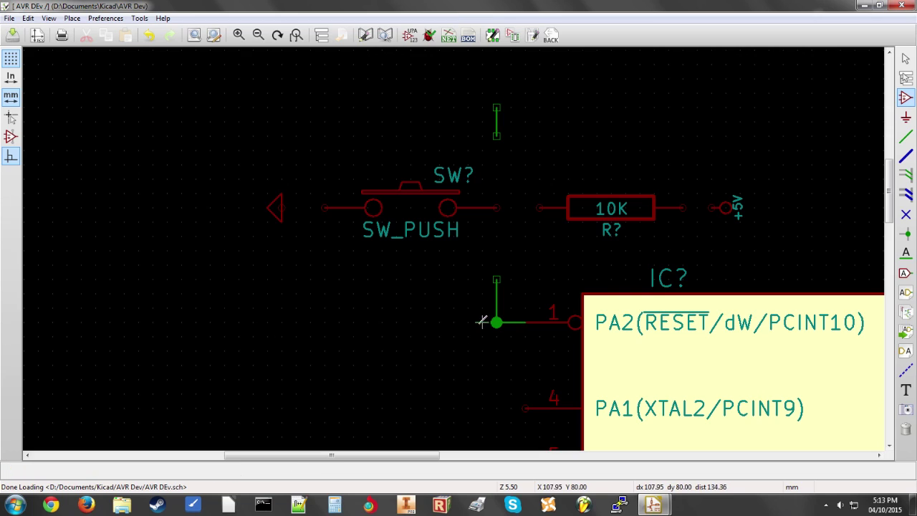
# Delete the leftover wires and stray junction from the old reset layout.
pyautogui.click(495, 323)
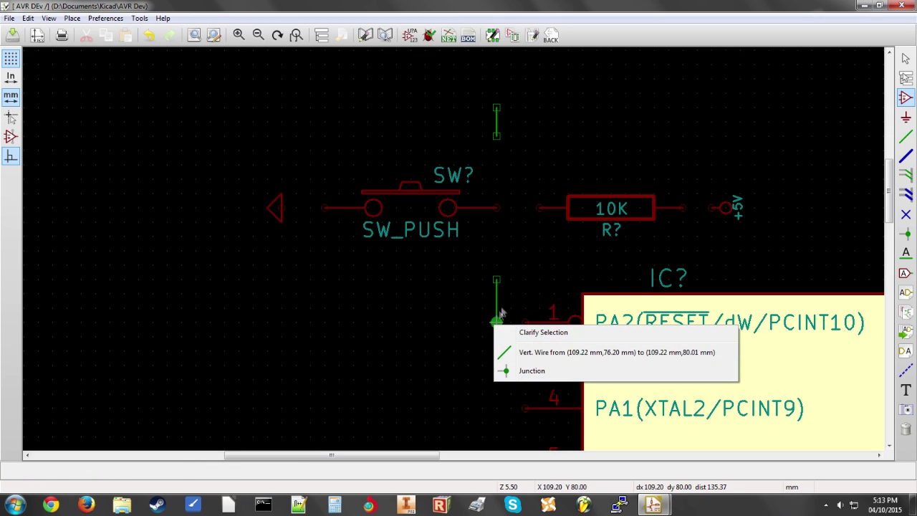
pyautogui.click(538, 351)
pyautogui.hotkey('ctrl', 'z')
pyautogui.click(497, 323)
pyautogui.click(552, 351)
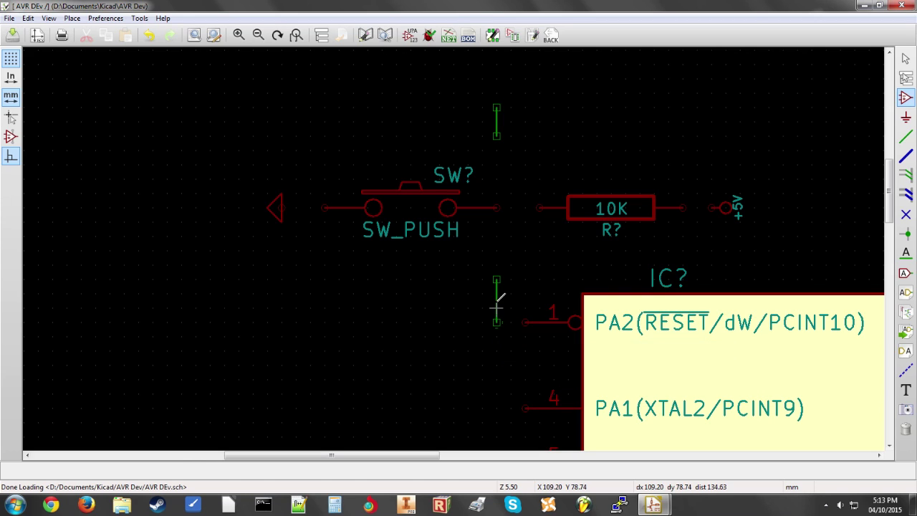
pyautogui.click(497, 298)
pyautogui.click(497, 121)
# Wire ground–switch–resistor–+5V in line, with a branch down to chip pin 1.
pyautogui.click(905, 136)
pyautogui.click(280, 208)
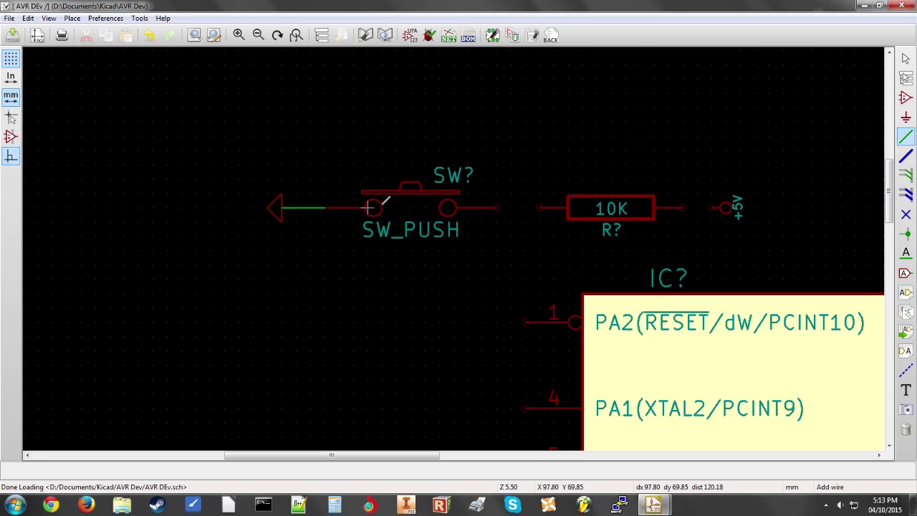
pyautogui.click(497, 207)
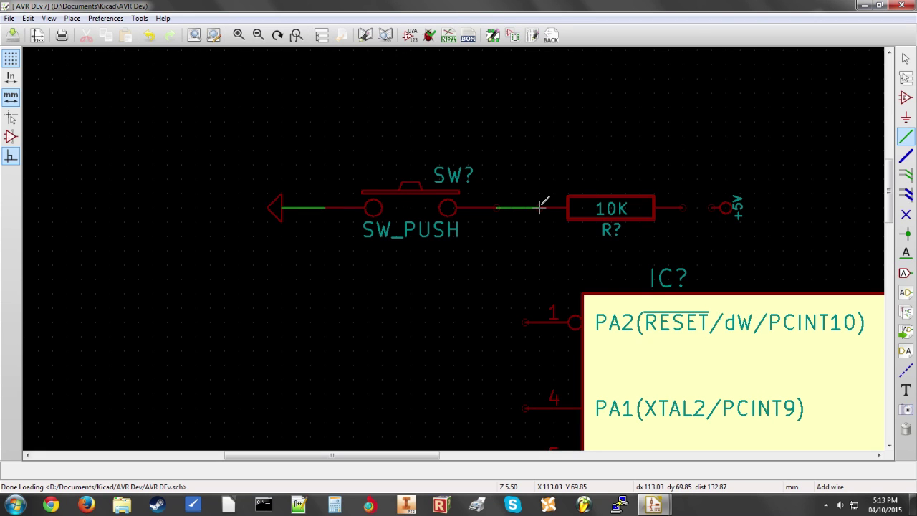
pyautogui.click(539, 208)
pyautogui.click(682, 208)
pyautogui.click(725, 208)
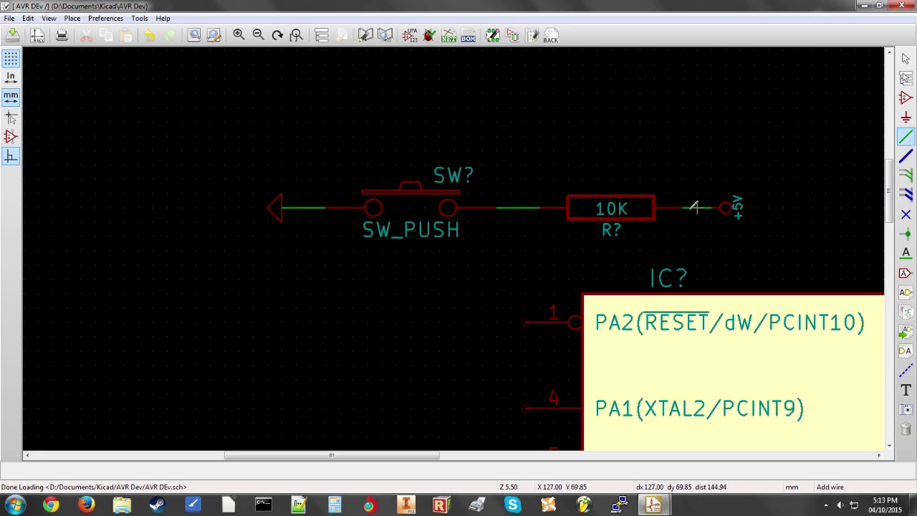
pyautogui.click(528, 208)
pyautogui.click(526, 323)
pyautogui.scroll(1, 459, 248)
pyautogui.scroll(-2, 458, 247)
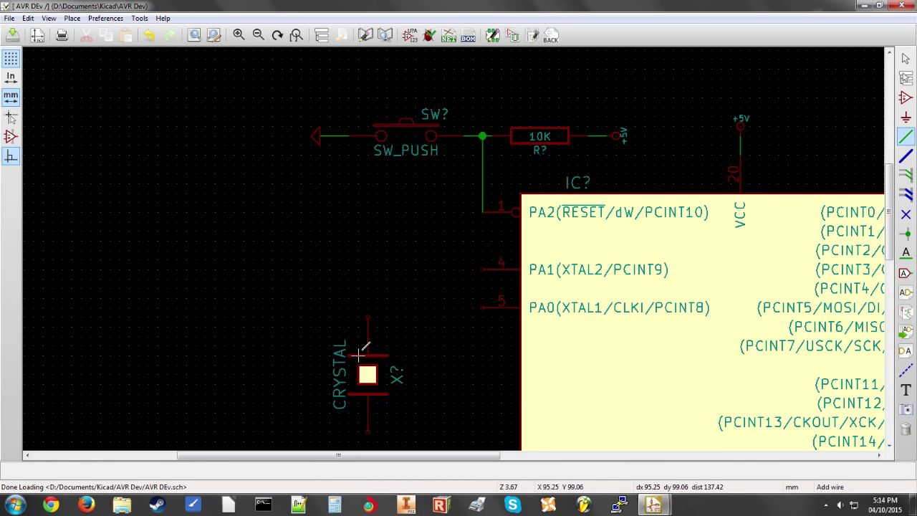
# Move the crystal beside the chip; wire its top pin to PA1 and bottom pin to PA0.
pyautogui.press('m')
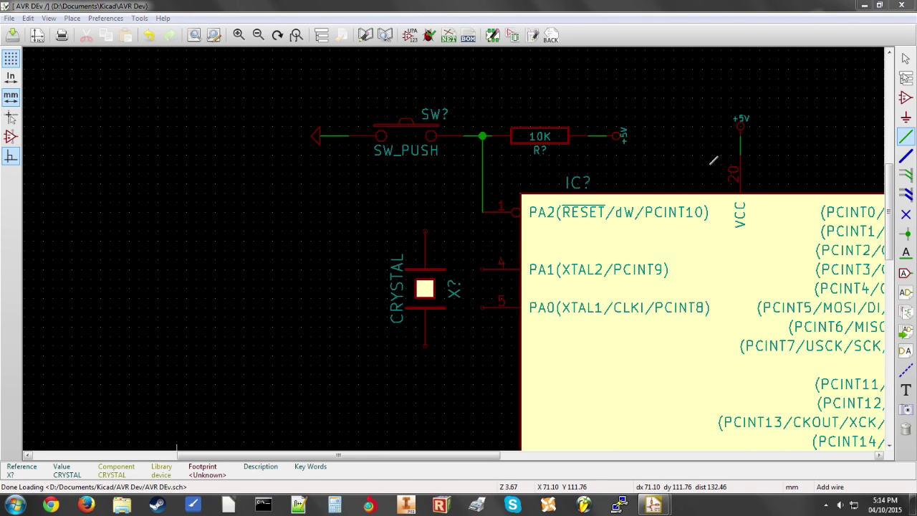
pyautogui.click(426, 231)
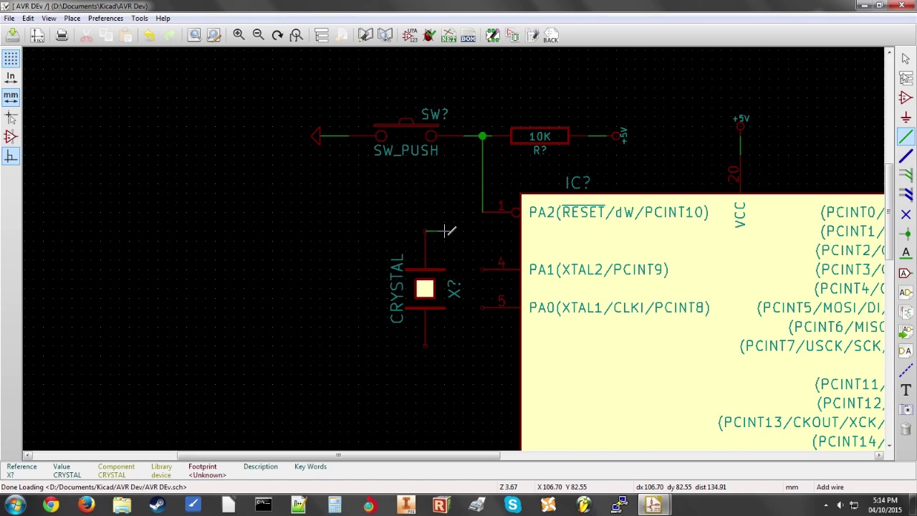
pyautogui.click(483, 268)
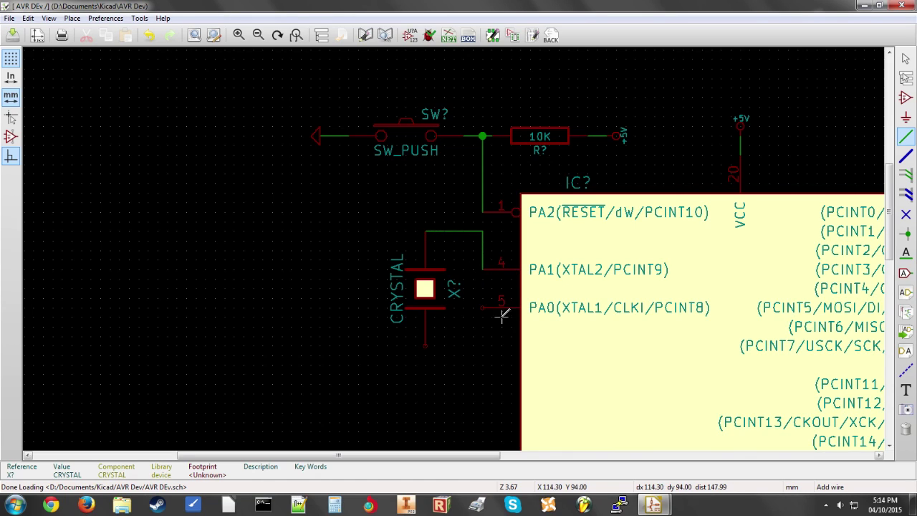
pyautogui.click(427, 345)
pyautogui.click(484, 306)
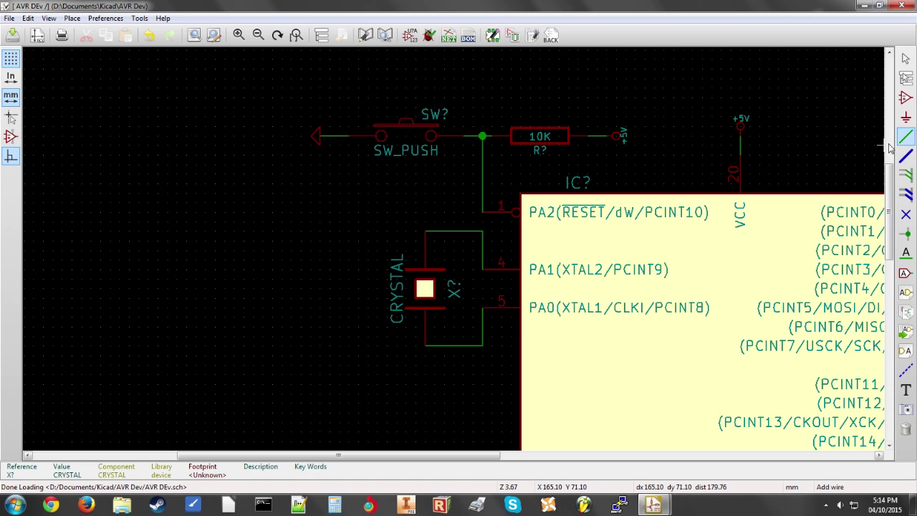
# Place two 'C' capacitors left of the crystal's top and bottom pins.
pyautogui.click(905, 98)
pyautogui.click(385, 349)
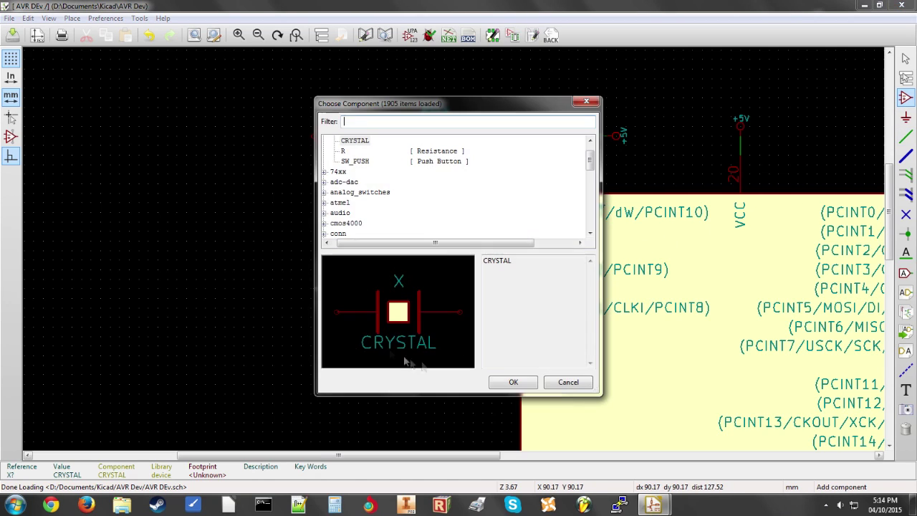
pyautogui.write('C')
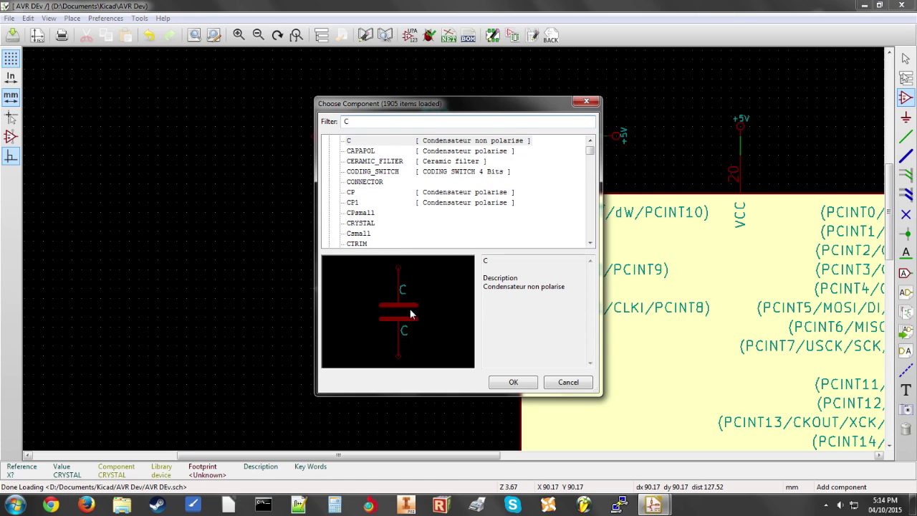
pyautogui.click(523, 382)
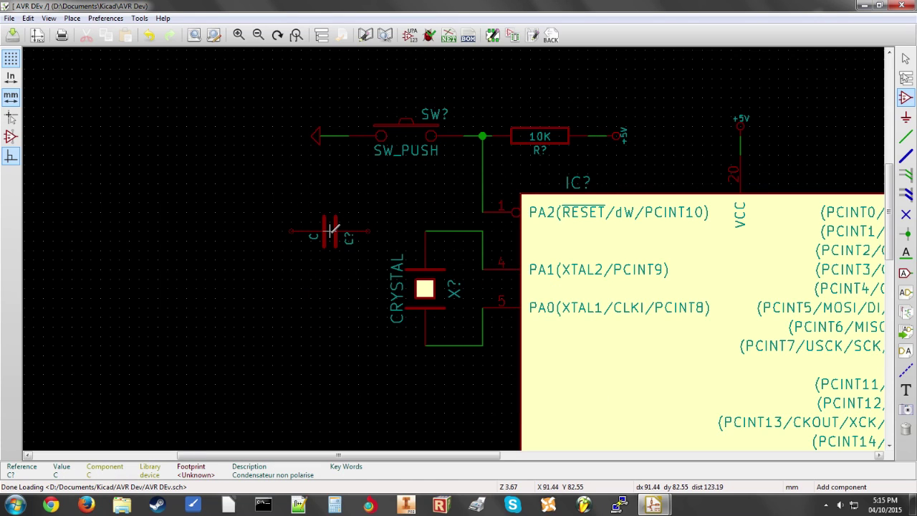
pyautogui.click(329, 231)
pyautogui.click(324, 348)
# Wire each capacitor to its crystal pin and join their left ends to the ground line.
pyautogui.press('w')
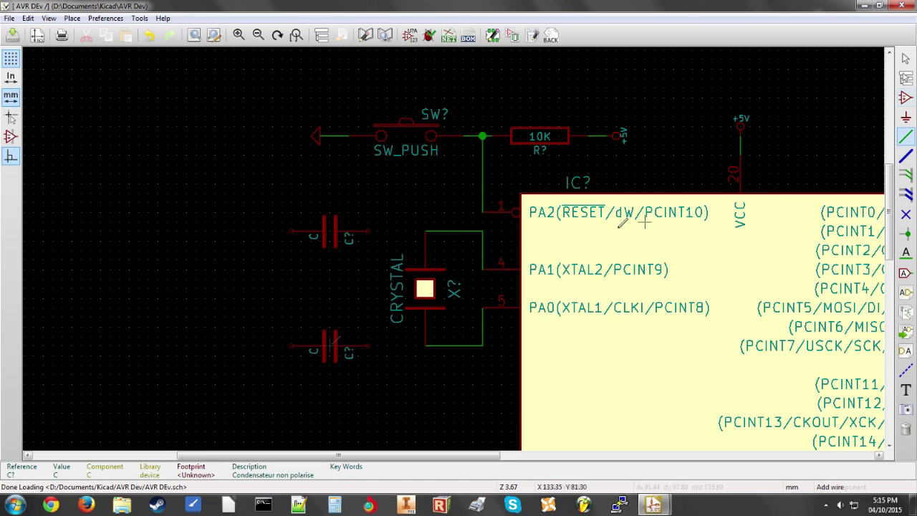
pyautogui.click(369, 231)
pyautogui.click(426, 231)
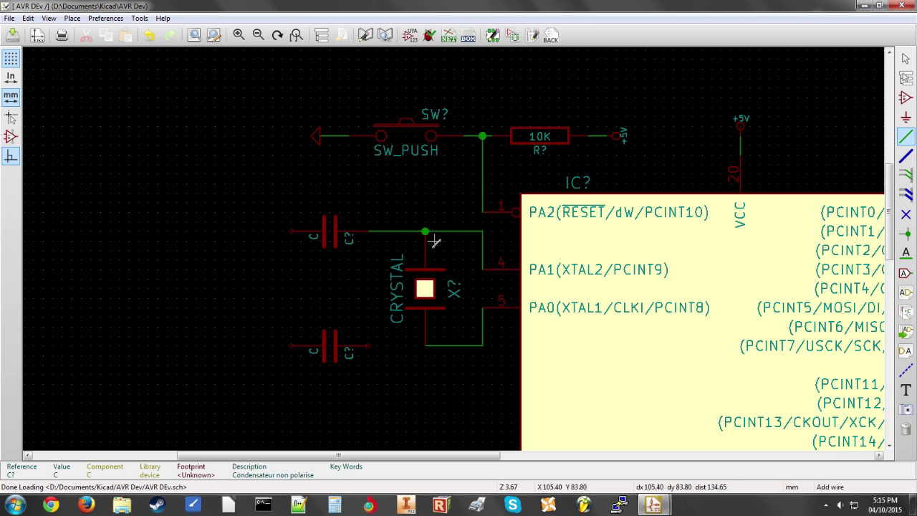
pyautogui.click(369, 346)
pyautogui.click(425, 345)
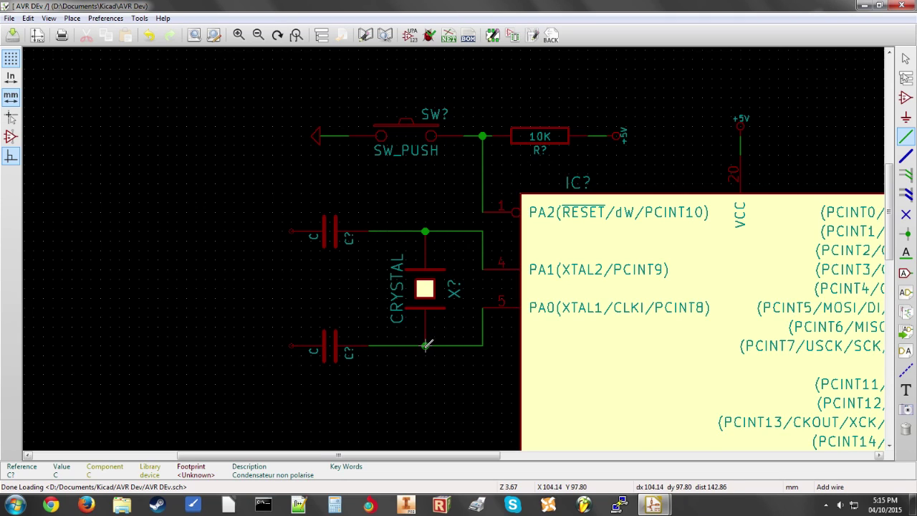
pyautogui.click(291, 231)
pyautogui.click(291, 345)
pyautogui.click(291, 231)
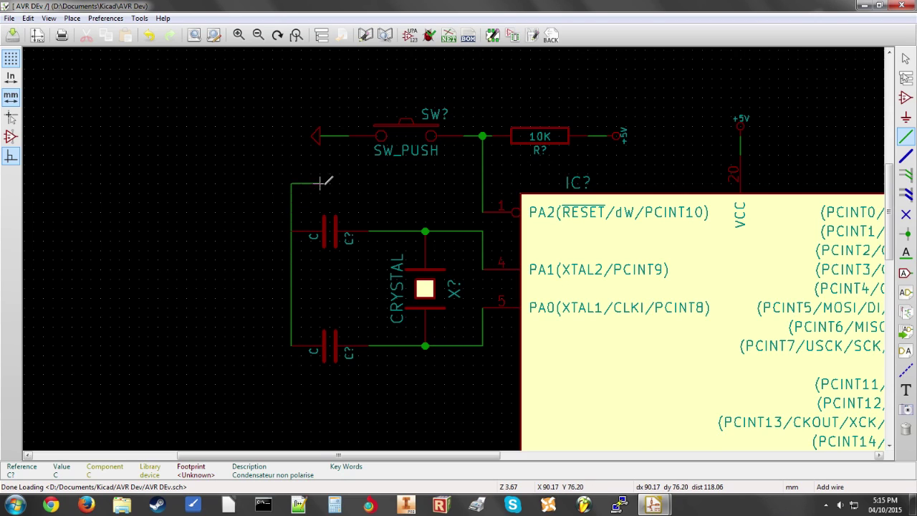
pyautogui.click(339, 135)
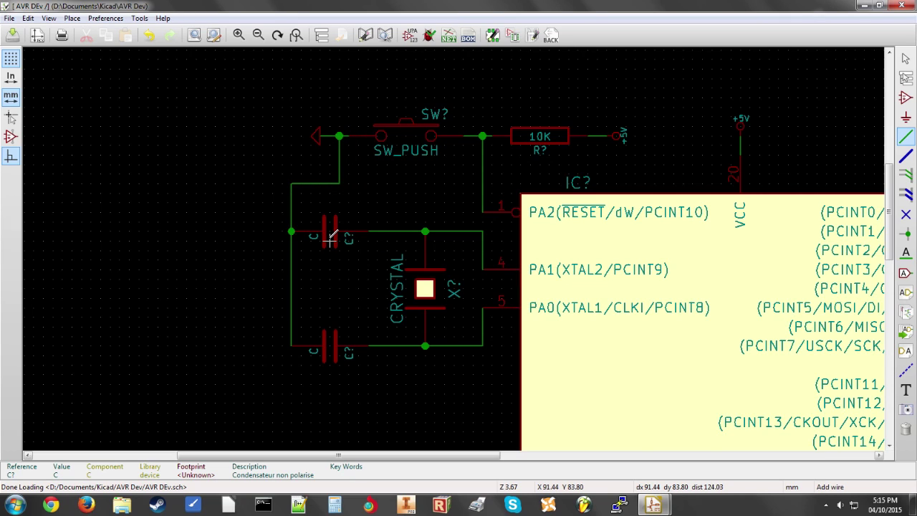
# Set both crystal load capacitors to 22pf.
pyautogui.write('v22')
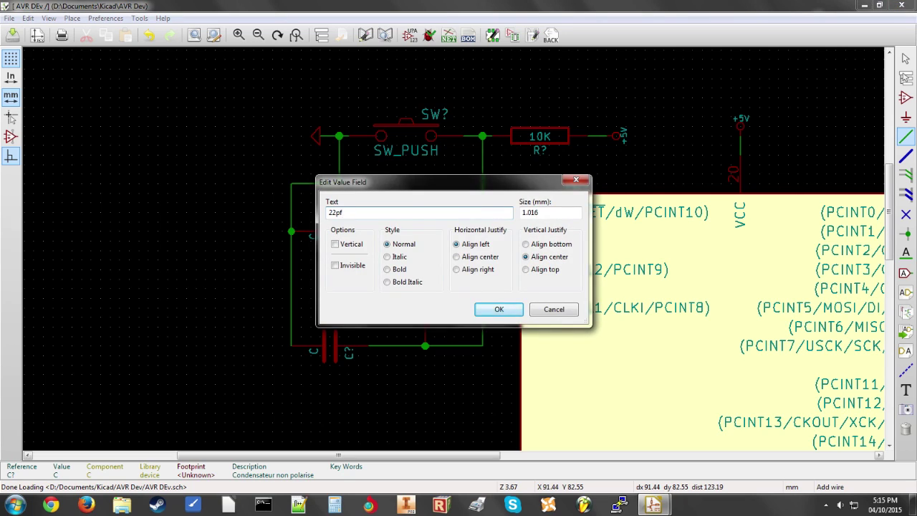
pyautogui.press('Return')
pyautogui.write('v22pf')
pyautogui.press('Return')
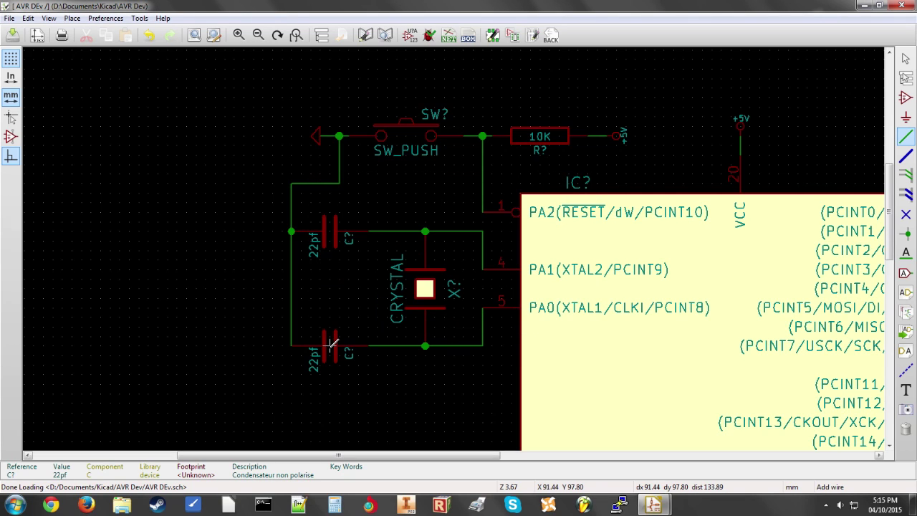
# Give the crystal X? the value 8Mhz.
pyautogui.press('v')
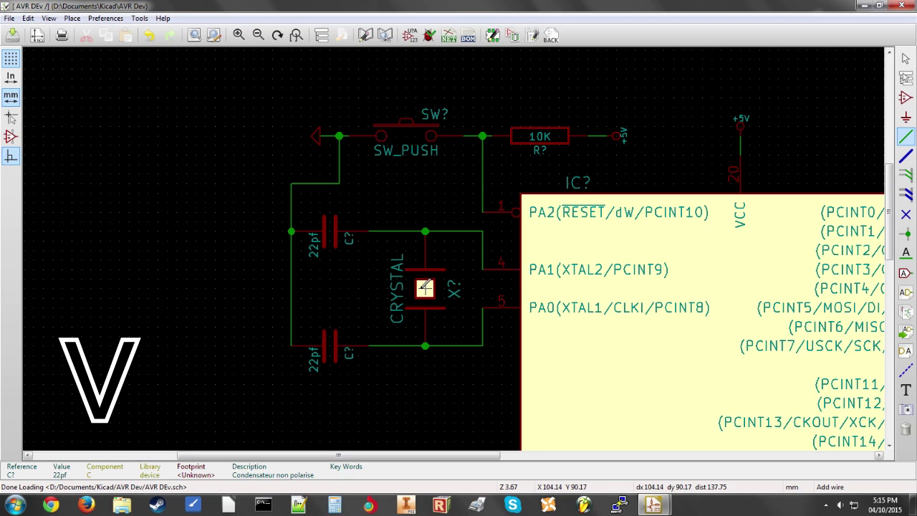
pyautogui.write('v8')
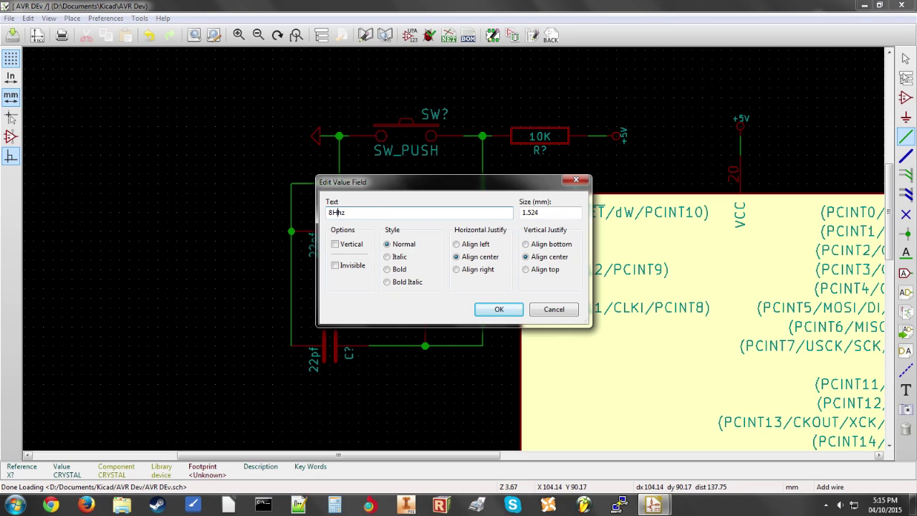
pyautogui.write('Mhz')
pyautogui.press('Return')
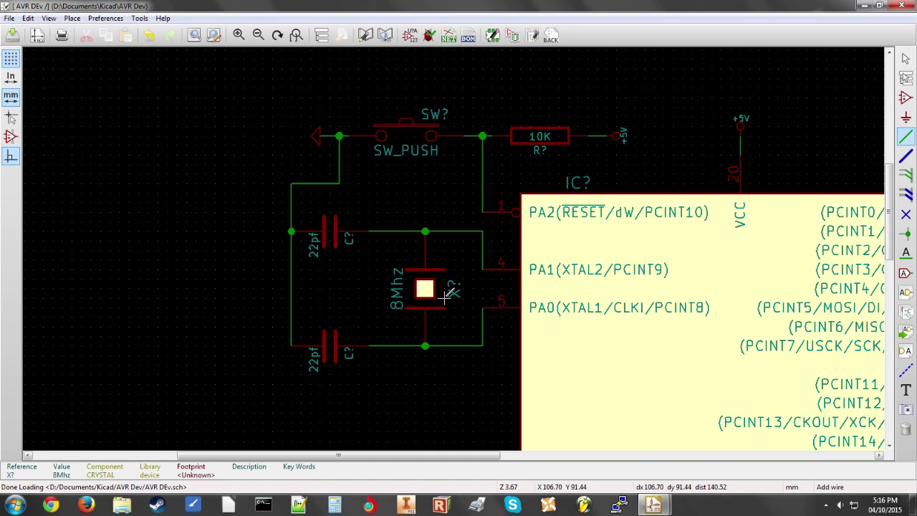
pyautogui.scroll(-2, 445, 296)
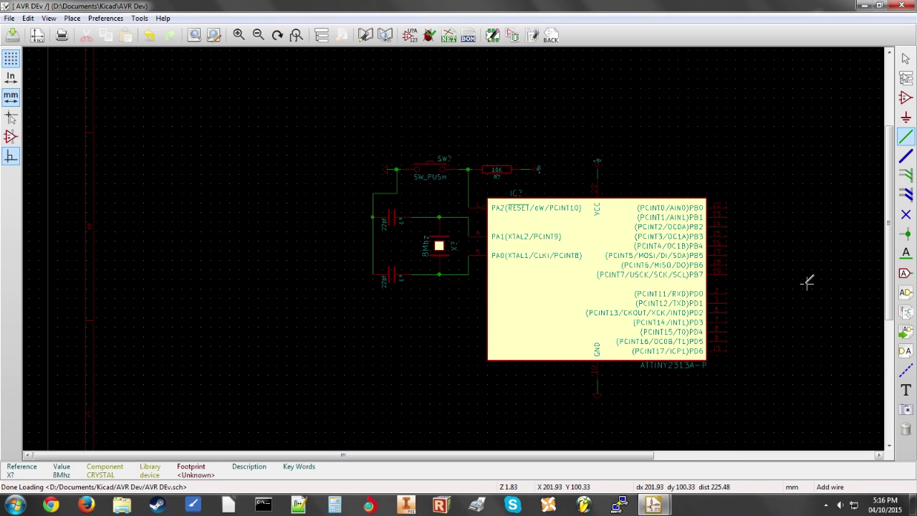
# Place an LED beside PB0 with a 330R resistor, repeating it for the next rows.
pyautogui.moveTo(802, 279); pyautogui.dragTo(526, 270, button='middle')
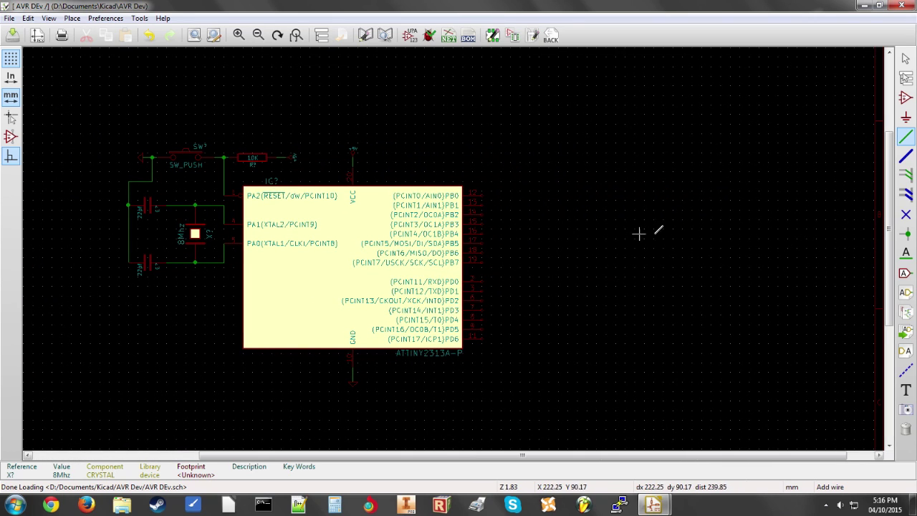
pyautogui.click(905, 100)
pyautogui.click(555, 189)
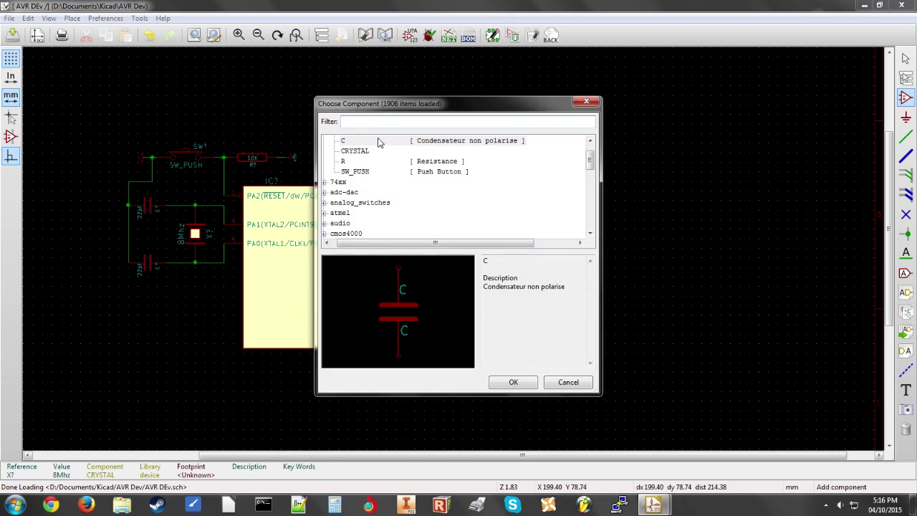
pyautogui.write('LED')
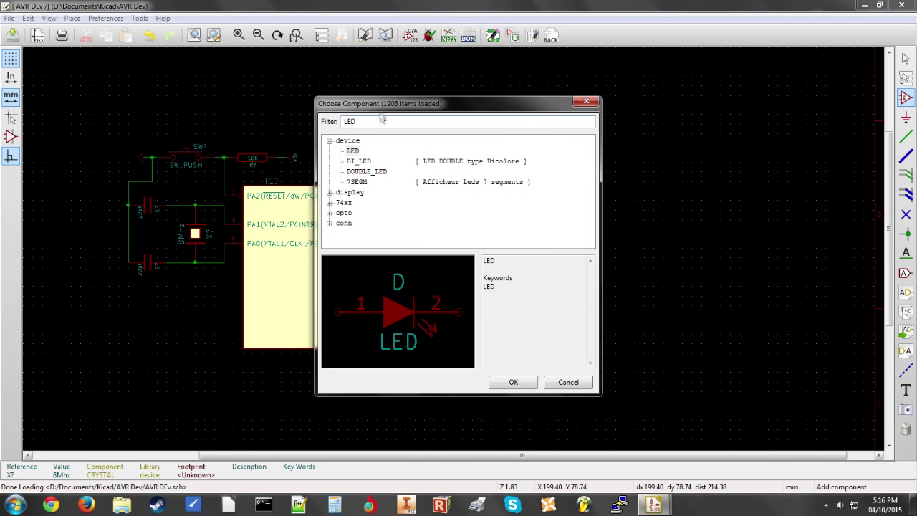
pyautogui.doubleClick(352, 151)
pyautogui.scroll(2, 590, 188)
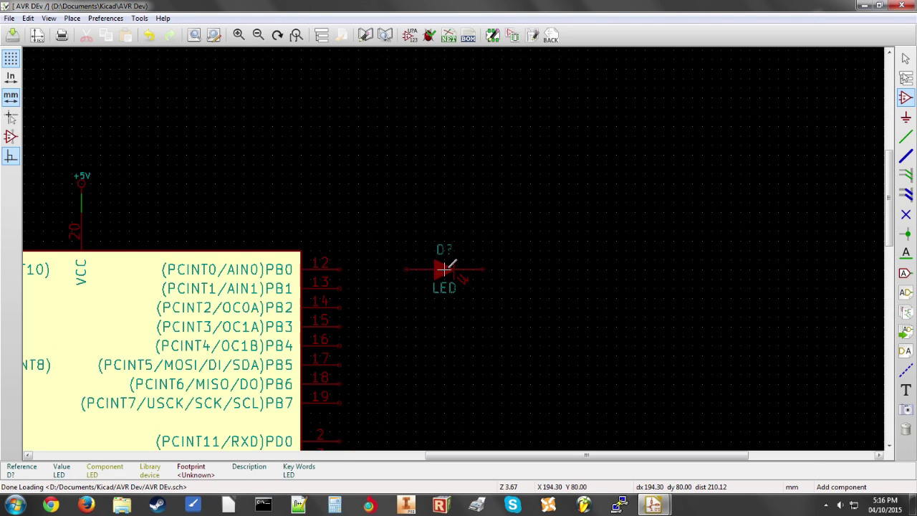
pyautogui.click(444, 240)
pyautogui.scroll(2, 444, 277)
pyautogui.scroll(-2, 653, 116)
pyautogui.write('v330R')
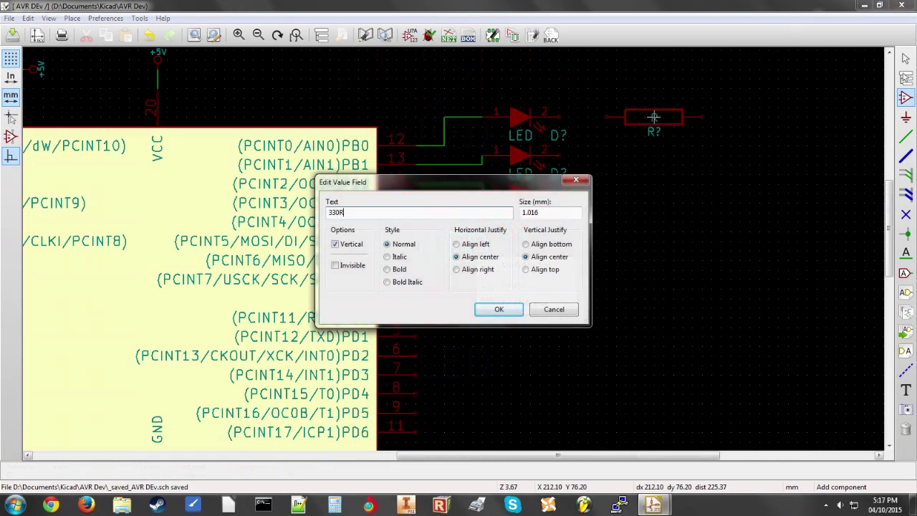
pyautogui.press('Return')
pyautogui.press('Insert')
pyautogui.press('Insert')
# Wire each of the three LEDs to its resistor and join the resistor ends together.
pyautogui.press('w')
pyautogui.click(607, 116)
pyautogui.click(558, 154)
pyautogui.click(608, 155)
pyautogui.click(558, 194)
pyautogui.click(607, 194)
pyautogui.click(702, 116)
pyautogui.click(702, 193)
pyautogui.click(711, 155)
# Add a GND power symbol at the end of the common resistor wire.
pyautogui.click(905, 116)
pyautogui.click(711, 193)
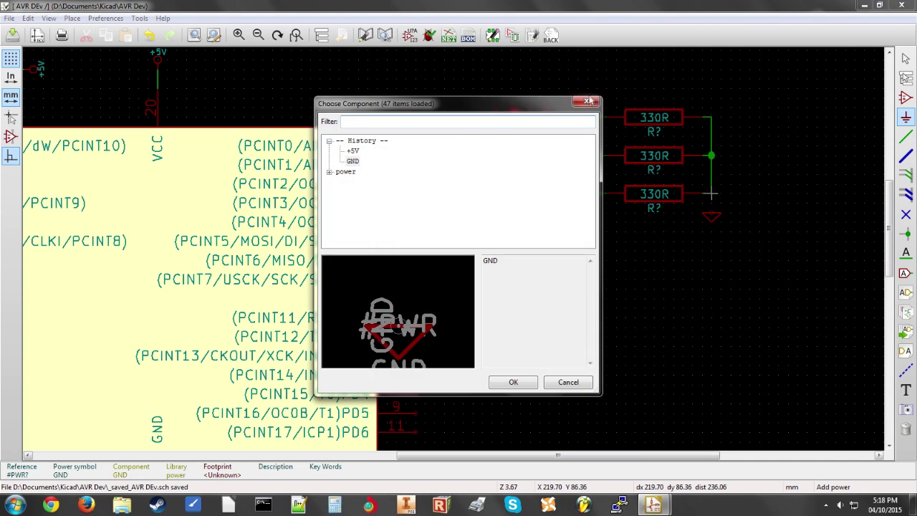
pyautogui.click(586, 102)
pyautogui.press('w')
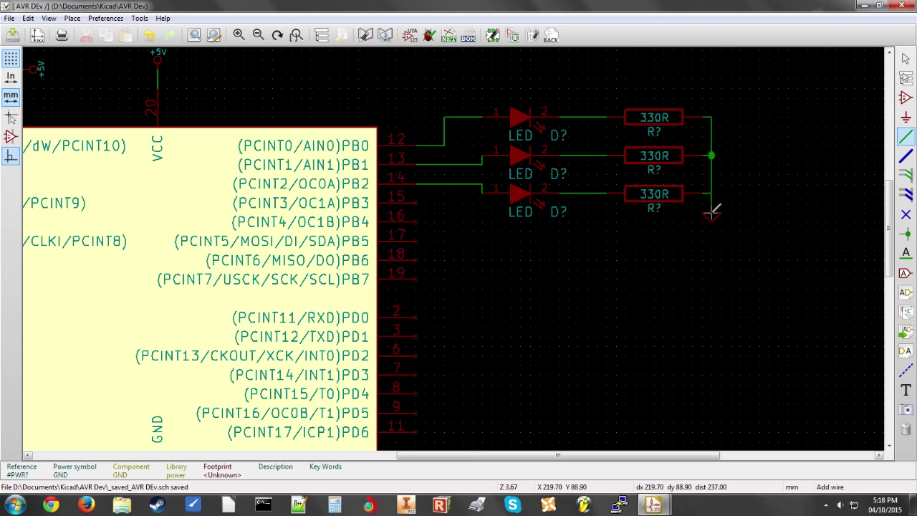
pyautogui.scroll(2, 713, 210)
pyautogui.scroll(-3, 418, 248)
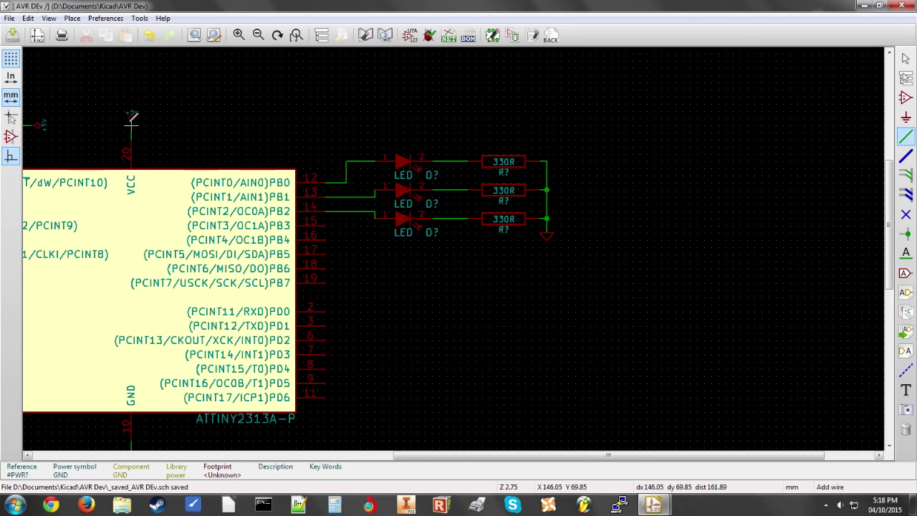
pyautogui.scroll(-2, 131, 120)
pyautogui.scroll(2, 463, 246)
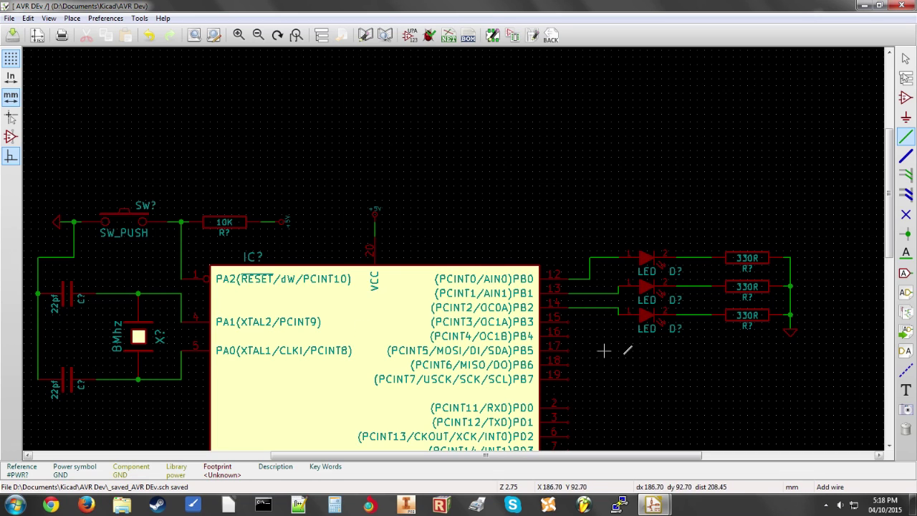
pyautogui.moveTo(702, 362); pyautogui.dragTo(697, 237, button='middle')
# Place the AVR-ISP-6 connector and draw short wires on its pins.
pyautogui.click(905, 98)
pyautogui.click(756, 255)
pyautogui.write('avr')
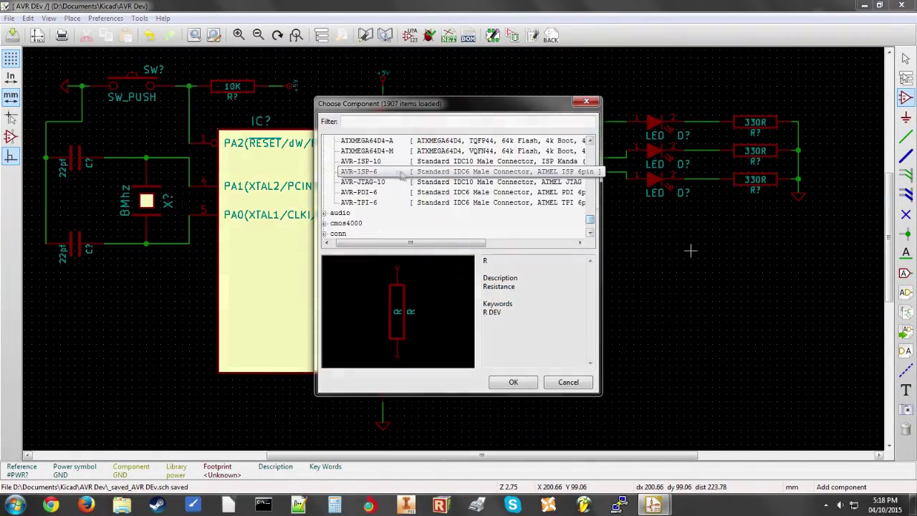
pyautogui.press('Return')
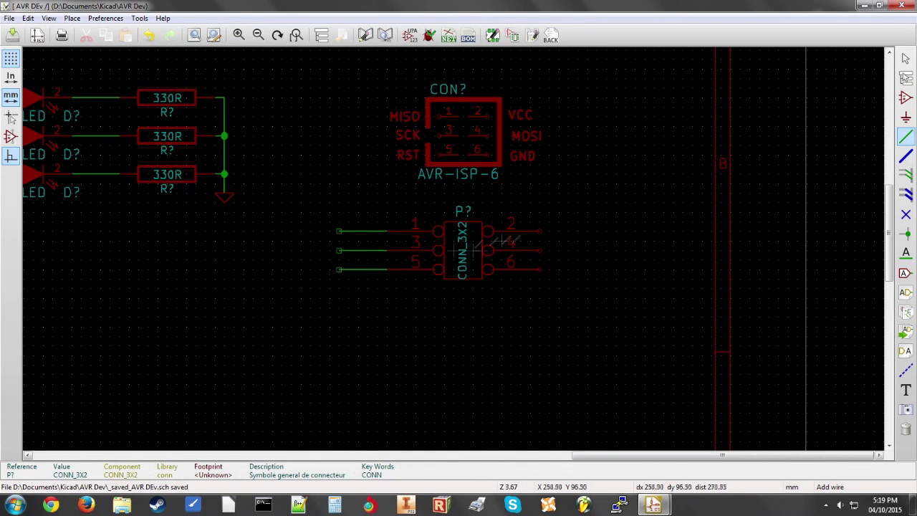
pyautogui.click(541, 230)
pyautogui.doubleClick(587, 230)
pyautogui.click(541, 250)
pyautogui.doubleClick(588, 250)
pyautogui.click(541, 269)
pyautogui.doubleClick(587, 268)
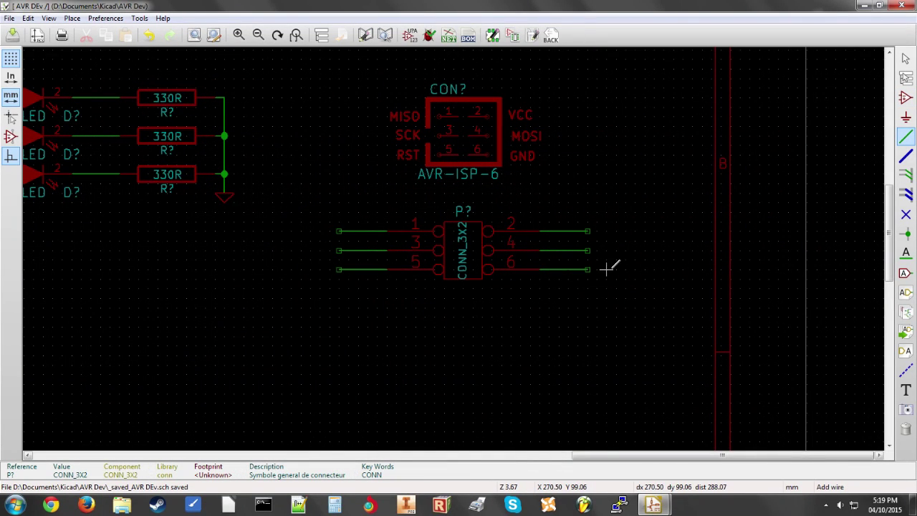
# Add global labels MISO, SCK and RST on the header's pins 1, 3 and 5.
pyautogui.click(905, 273)
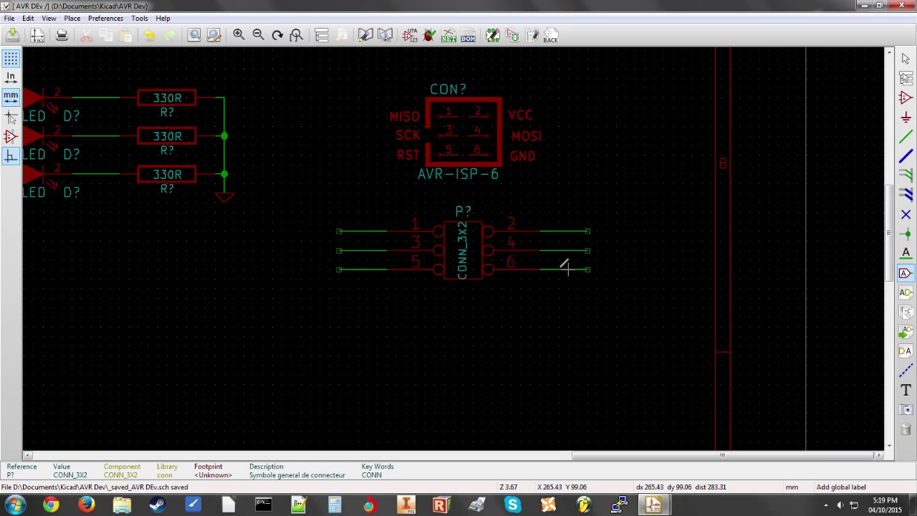
pyautogui.click(341, 230)
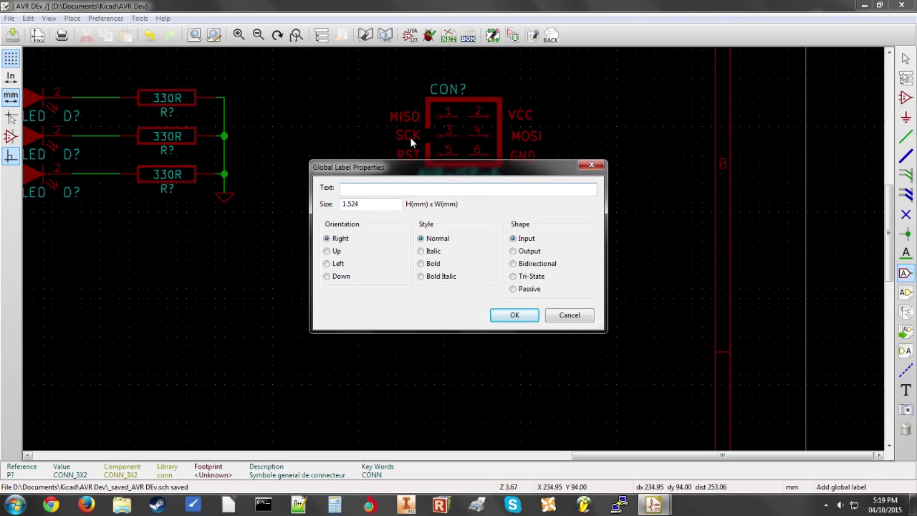
pyautogui.write('MISO')
pyautogui.press('Return')
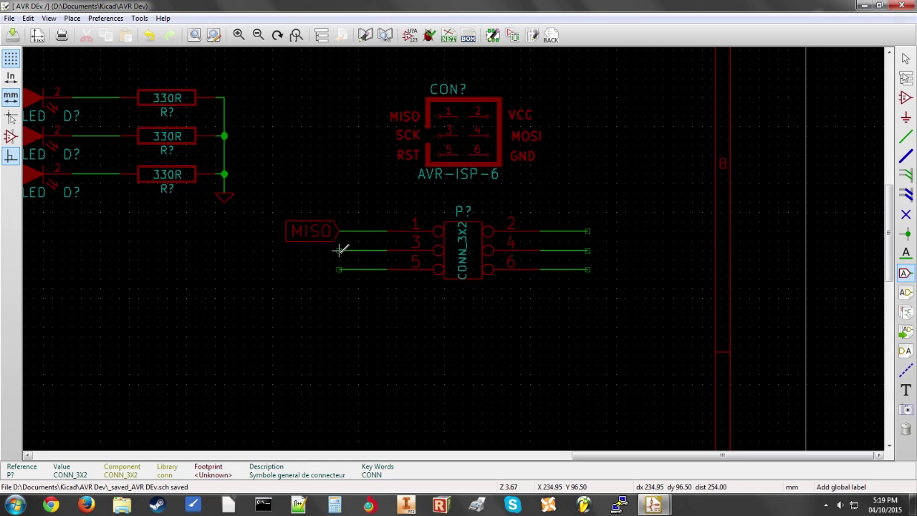
pyautogui.click(341, 250)
pyautogui.write('SCK')
pyautogui.press('Return')
pyautogui.click(340, 270)
pyautogui.write('RSTG')
pyautogui.press('Return')
# Add global labels VCC, MOSI and GND on pins 2, 4 and 6.
pyautogui.click(590, 226)
pyautogui.write('VCC')
pyautogui.press('Return')
pyautogui.click(595, 252)
pyautogui.write('MOSI')
pyautogui.press('Return')
pyautogui.click(584, 270)
pyautogui.write('GND')
pyautogui.press('Return')
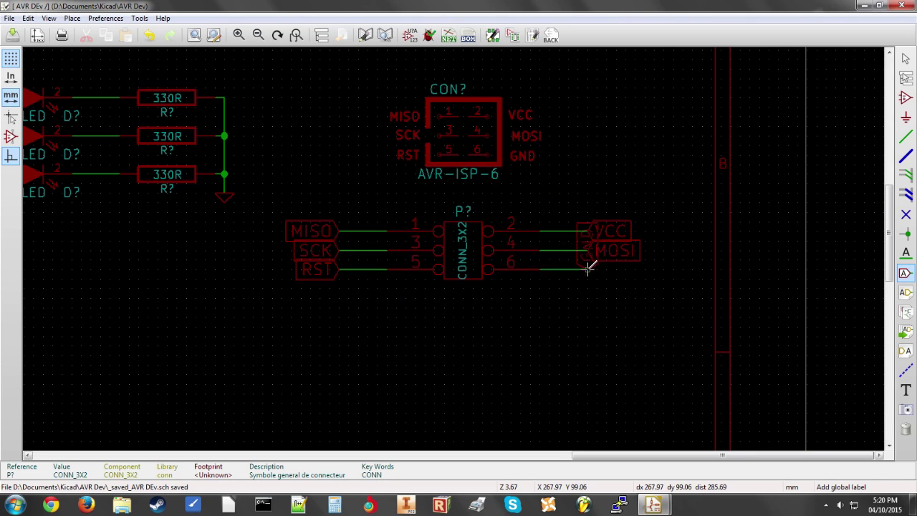
# Block-select the labelled programming header, rotate it and carry it to a new spot.
pyautogui.scroll(-3, 588, 260)
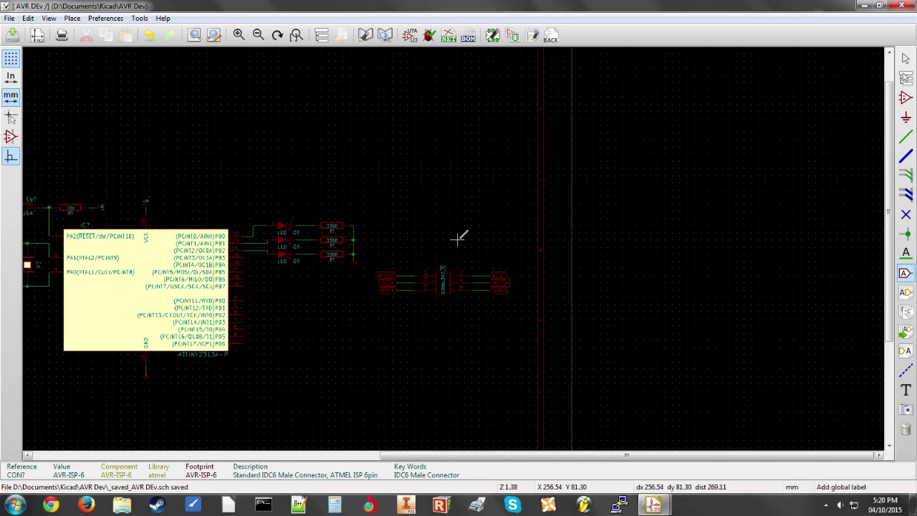
pyautogui.scroll(-1, 459, 243)
pyautogui.scroll(3, 473, 241)
pyautogui.scroll(-1, 434, 256)
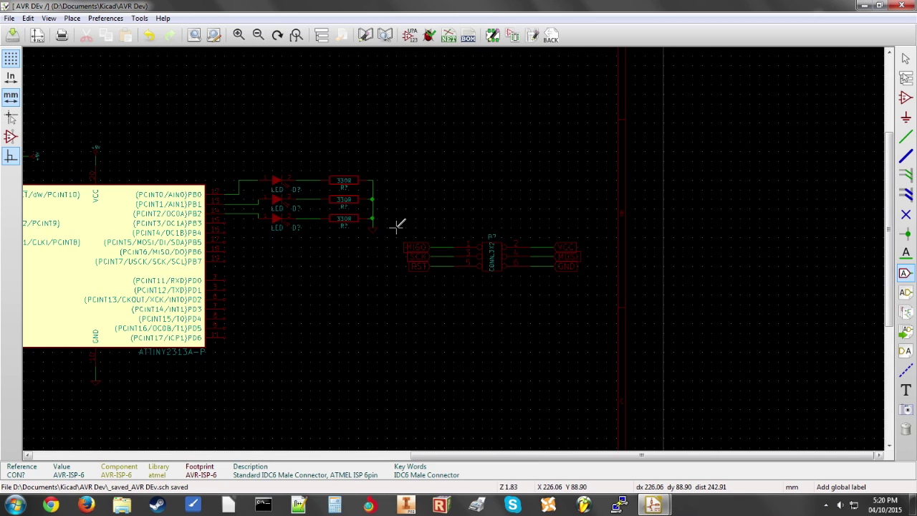
pyautogui.moveTo(397, 227); pyautogui.dragTo(544, 266)
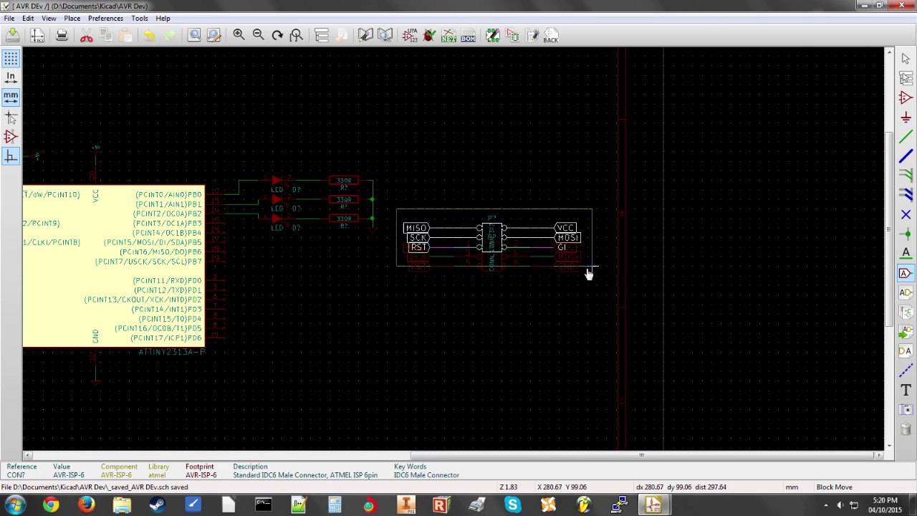
pyautogui.press('r')
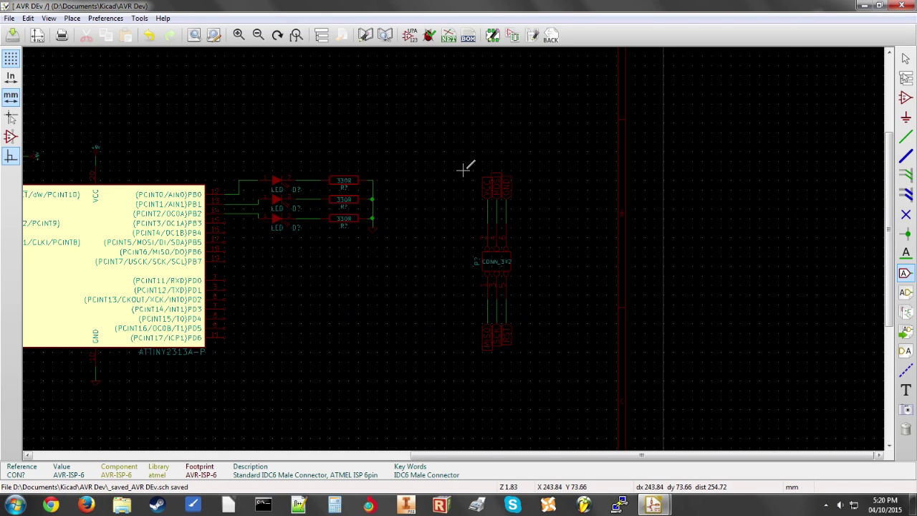
pyautogui.moveTo(464, 169); pyautogui.dragTo(542, 364)
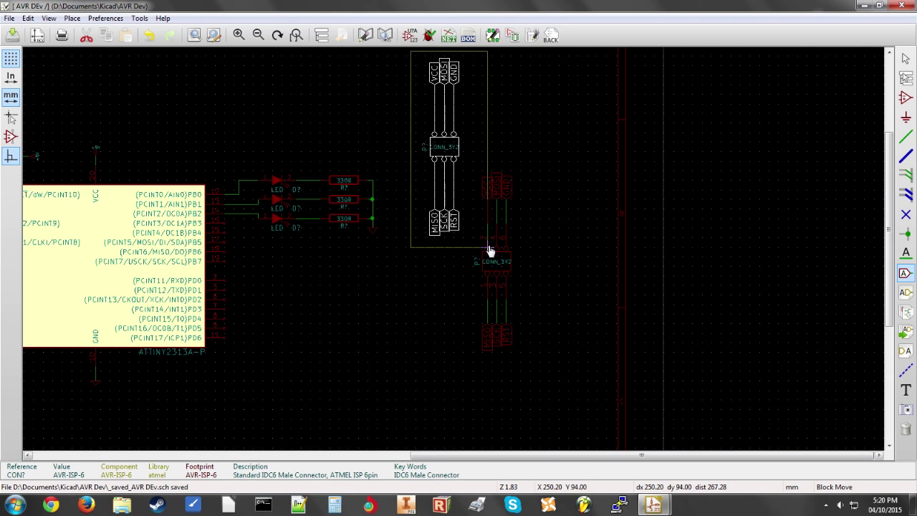
pyautogui.moveTo(538, 174); pyautogui.dragTo(711, 347, button='middle')
pyautogui.press('r')
pyautogui.scroll(-2, 680, 365)
pyautogui.click(676, 384)
# Move the header block into place above the switch and microcontroller.
pyautogui.moveTo(585, 362); pyautogui.dragTo(775, 433)
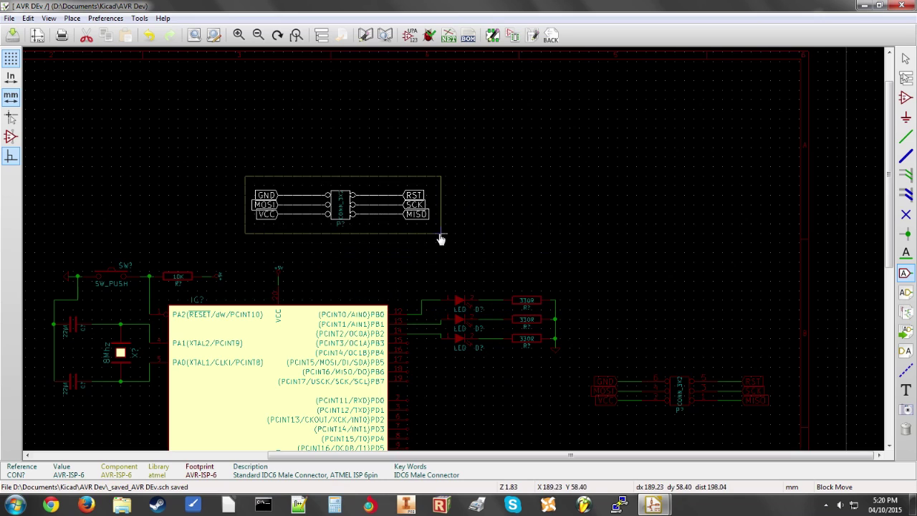
pyautogui.click(379, 236)
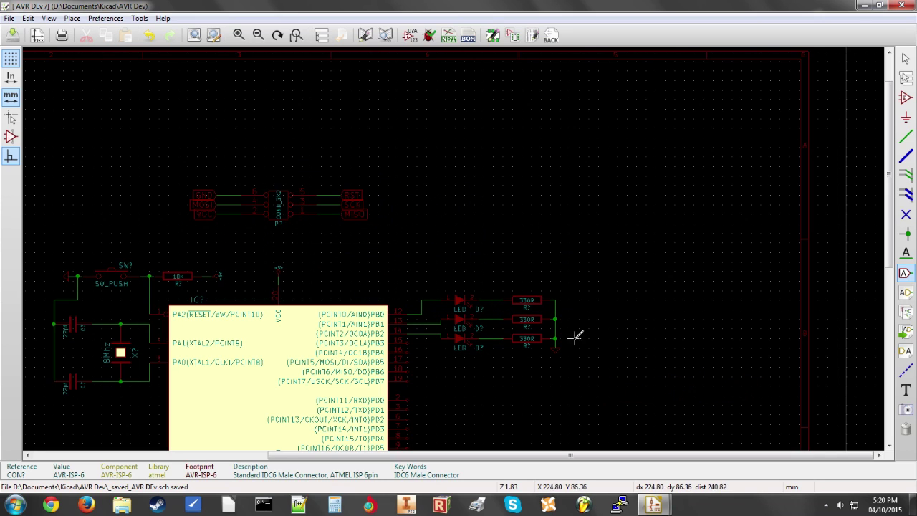
pyautogui.scroll(-5, 494, 322)
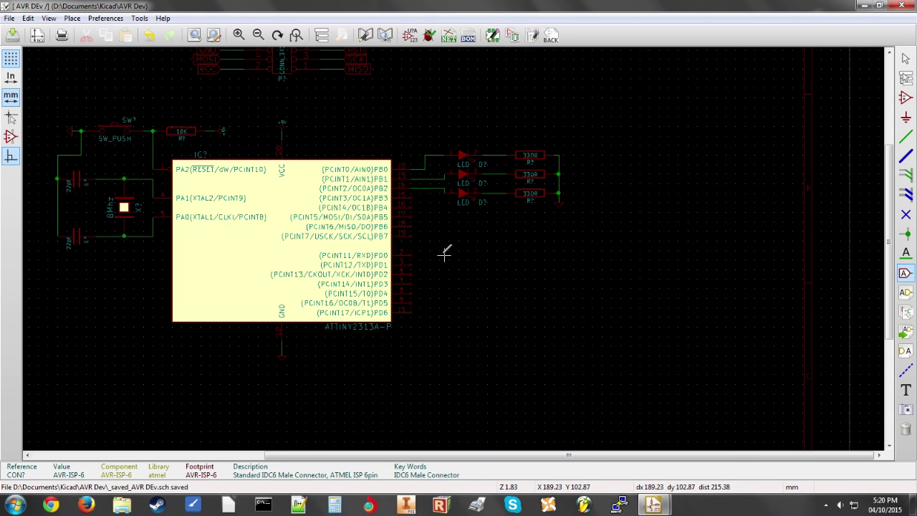
pyautogui.scroll(2, 445, 252)
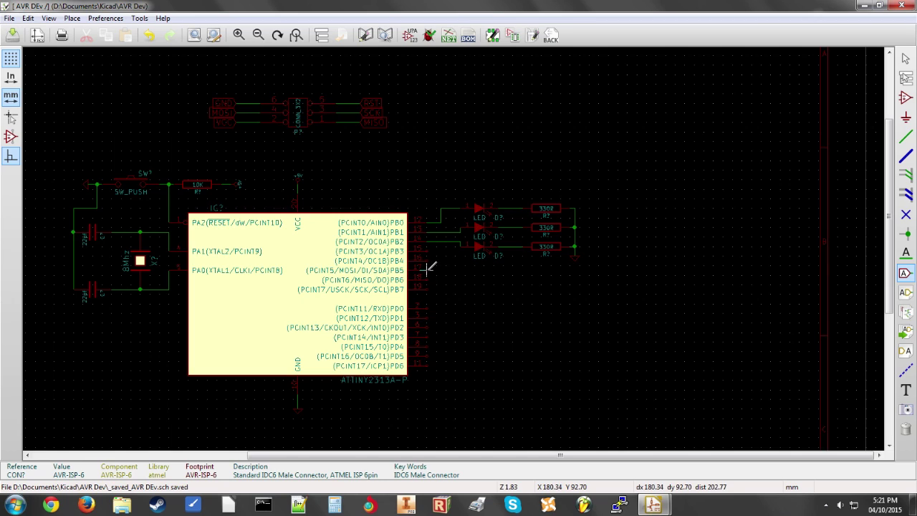
# Draw short wires out to the right from pins PB5, PB6 and PB7.
pyautogui.scroll(1, 456, 246)
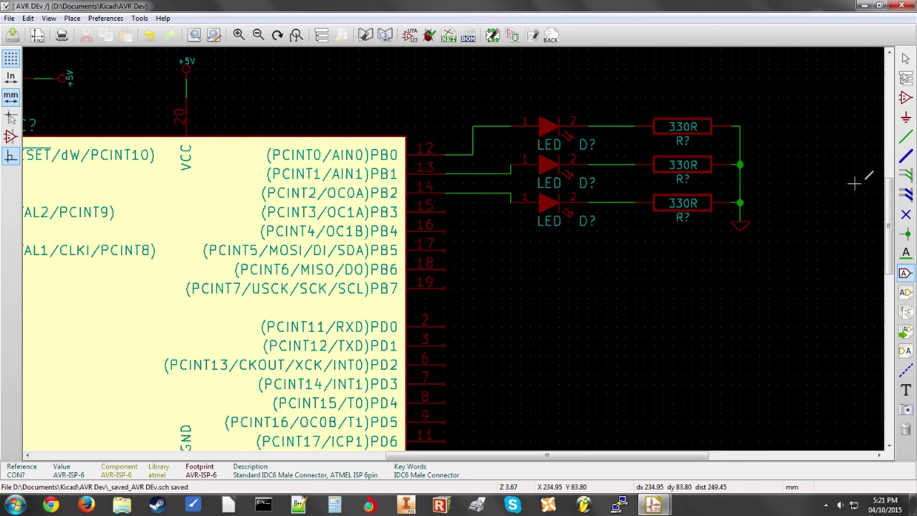
pyautogui.press('w')
pyautogui.click(454, 250)
pyautogui.doubleClick(501, 250)
pyautogui.click(448, 270)
pyautogui.doubleClick(500, 269)
pyautogui.click(448, 288)
pyautogui.doubleClick(501, 288)
pyautogui.scroll(-1, 506, 315)
pyautogui.keyDown('shift'); pyautogui.scroll(3, 587, 336); pyautogui.keyUp('shift')
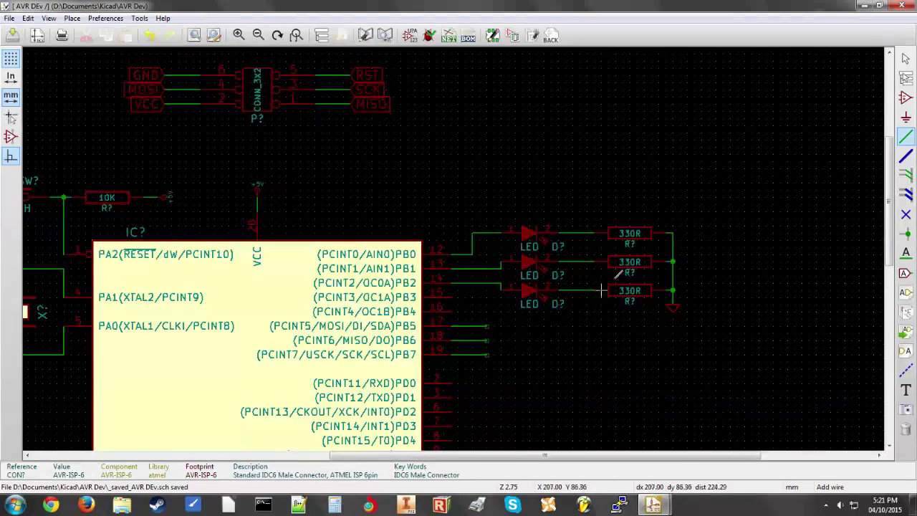
# Attach MOSI, MISO and SCK global labels to the PB5, PB6 and PB7 wire ends.
pyautogui.click(906, 273)
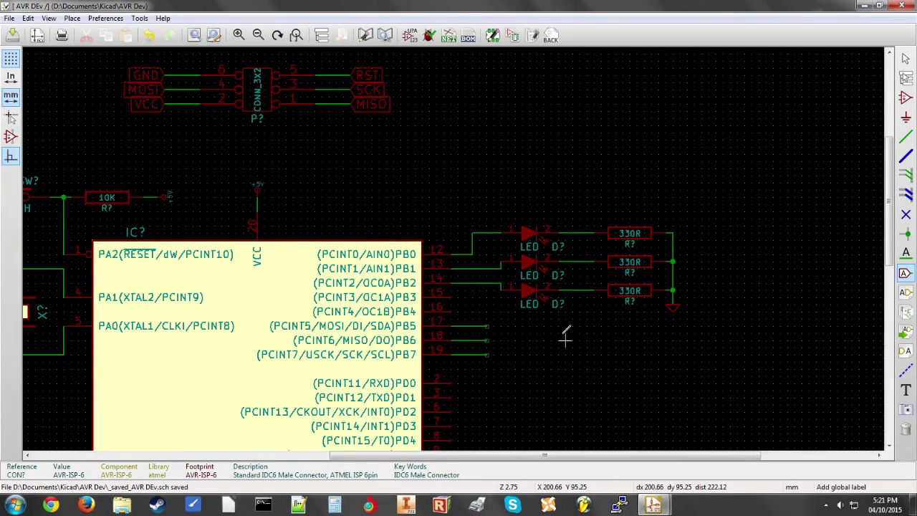
pyautogui.click(487, 325)
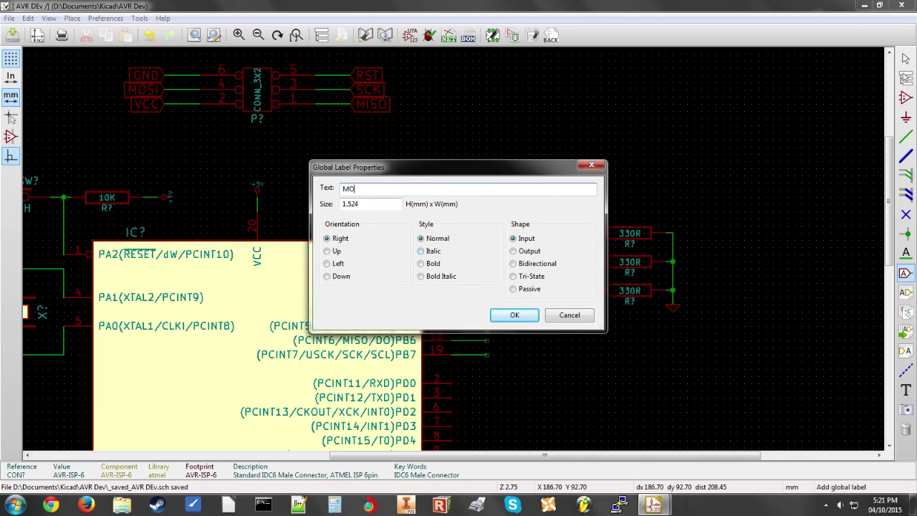
pyautogui.press('Return')
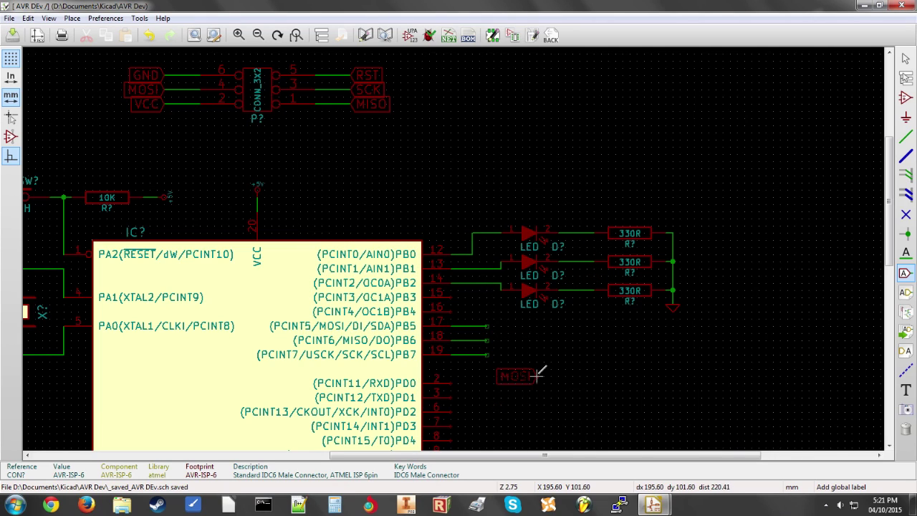
pyautogui.click(490, 326)
pyautogui.click(489, 338)
pyautogui.write('MISO')
pyautogui.press('Return')
pyautogui.click(489, 340)
pyautogui.click(494, 352)
pyautogui.press('Return')
pyautogui.scroll(-4, 491, 348)
pyautogui.scroll(2, 451, 251)
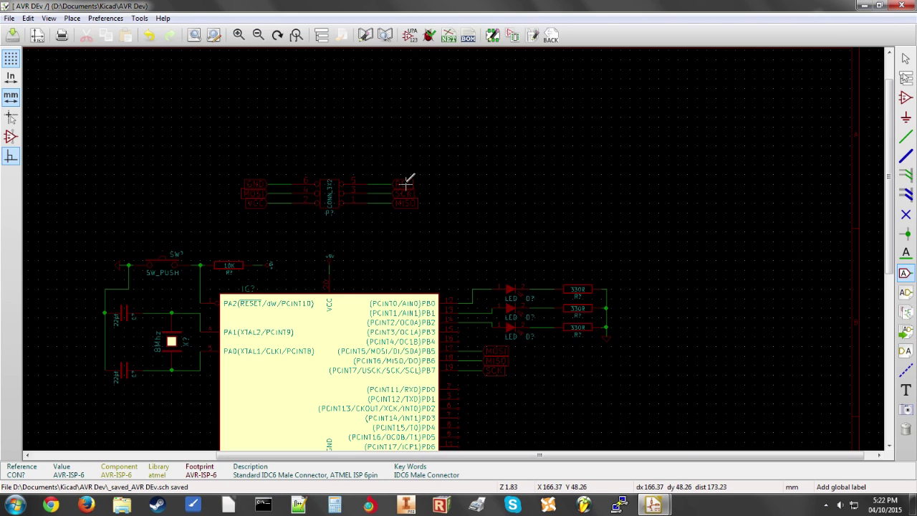
# Copy the RST global label, rotate it upright and place it above the reset line.
pyautogui.press('c')
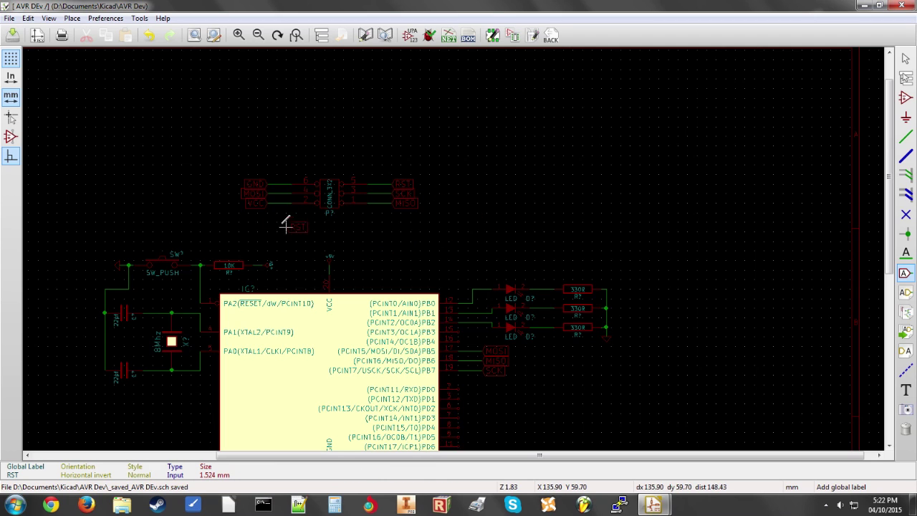
pyautogui.scroll(1, 222, 239)
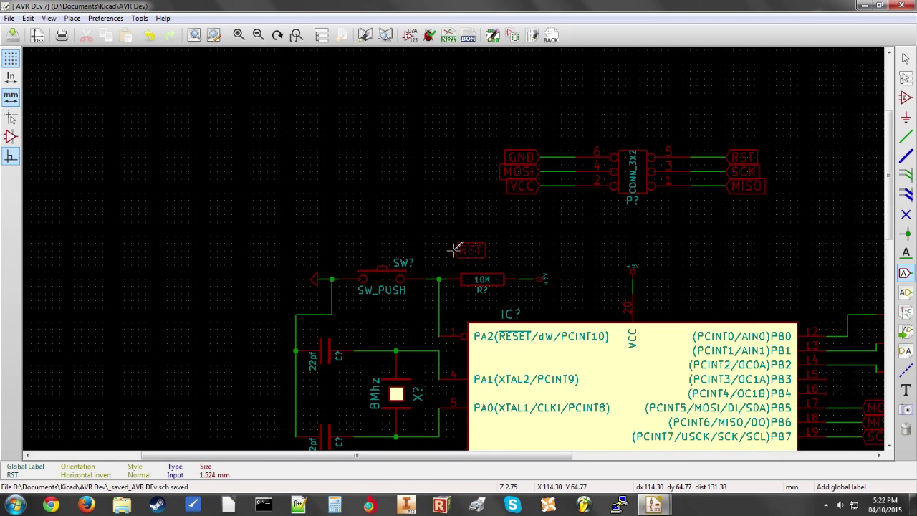
pyautogui.press('r')
pyautogui.press('r')
pyautogui.press('r')
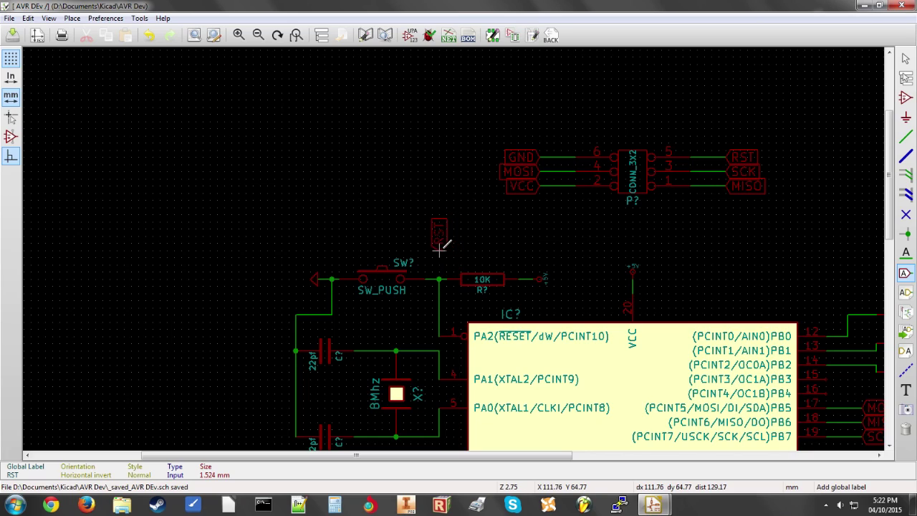
pyautogui.click(440, 247)
pyautogui.click(906, 136)
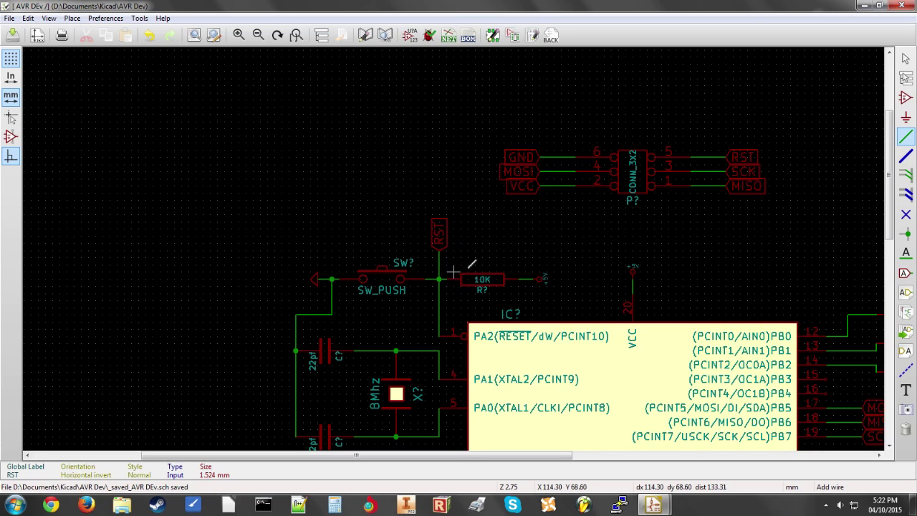
pyautogui.keyDown('shift'); pyautogui.scroll(-3, 610, 375); pyautogui.keyUp('shift')
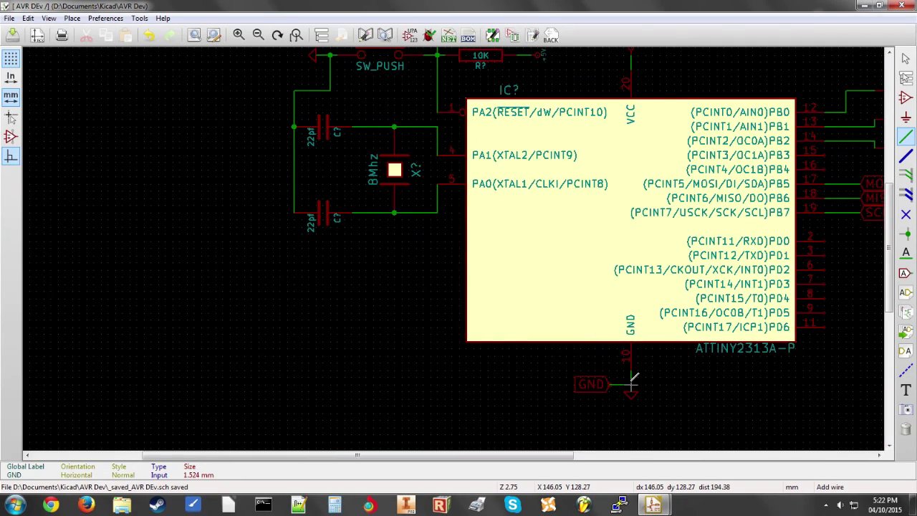
pyautogui.keyDown('shift'); pyautogui.scroll(3, 637, 377); pyautogui.keyUp('shift')
pyautogui.scroll(-1, 688, 258)
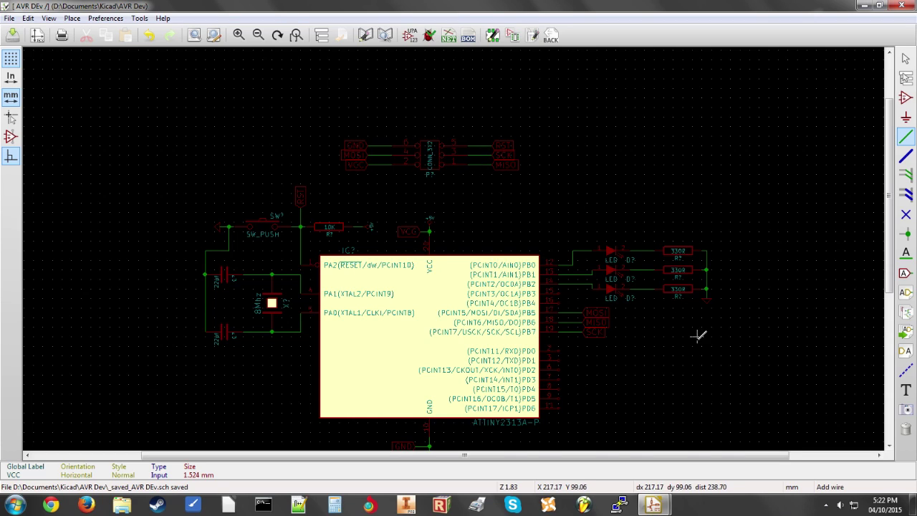
pyautogui.scroll(1, 702, 336)
pyautogui.scroll(-1, 428, 215)
pyautogui.scroll(2, 429, 215)
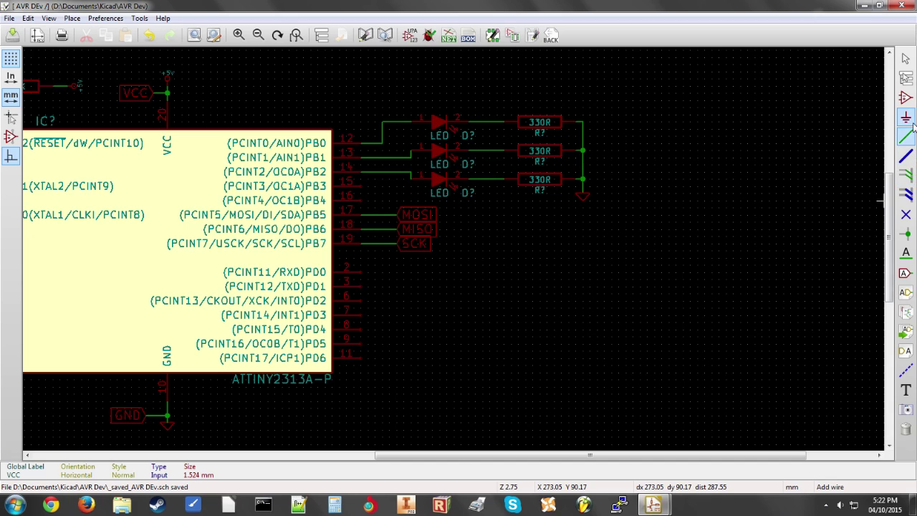
# Add the CONN_12 connector from the conn library beside the ATTINY2313A-P.
pyautogui.click(905, 97)
pyautogui.click(653, 251)
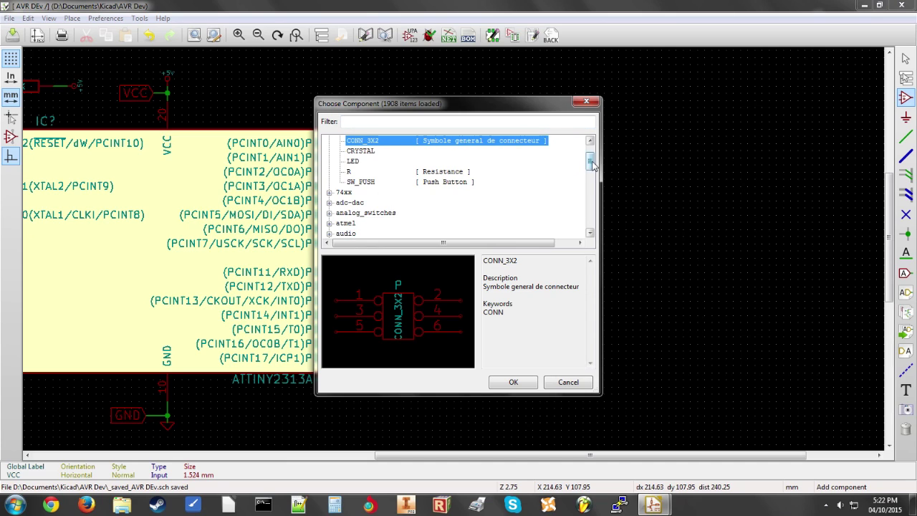
pyautogui.moveTo(589, 161); pyautogui.dragTo(589, 171)
pyautogui.click(329, 203)
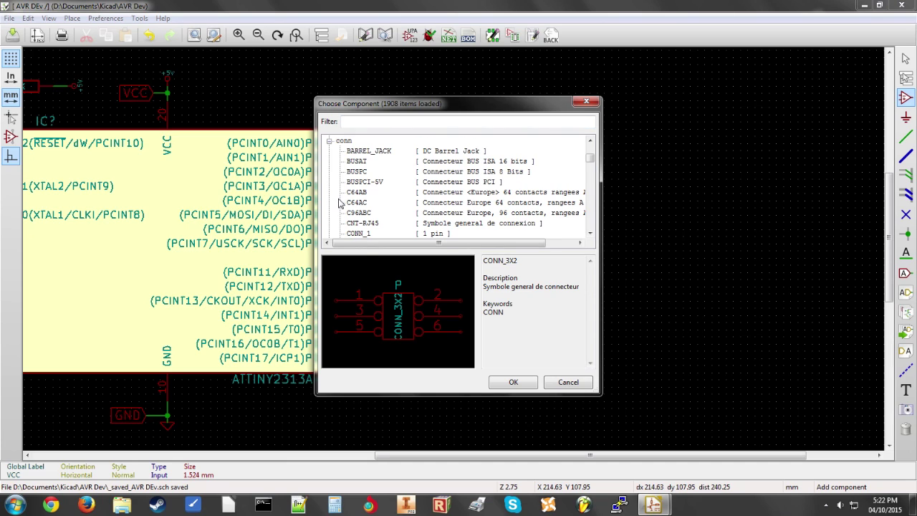
pyautogui.moveTo(511, 105); pyautogui.dragTo(727, 84)
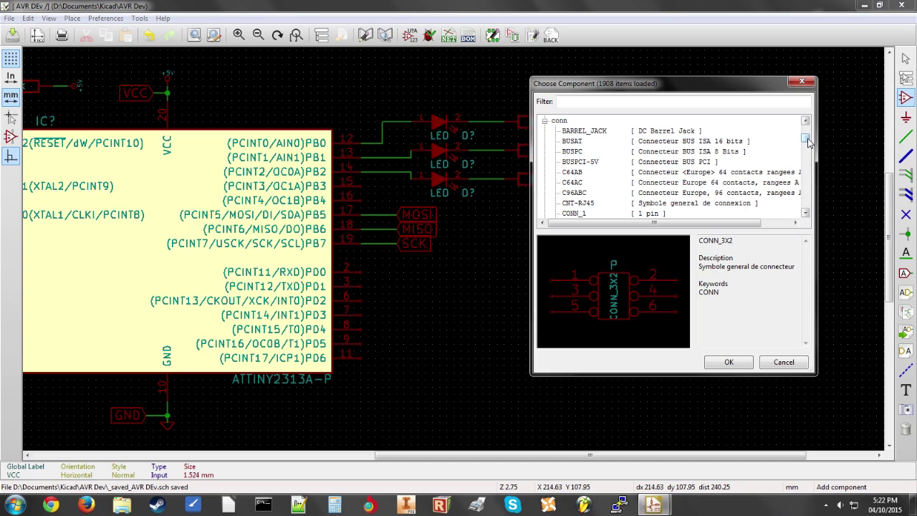
pyautogui.moveTo(807, 141); pyautogui.dragTo(808, 146)
pyautogui.click(708, 152)
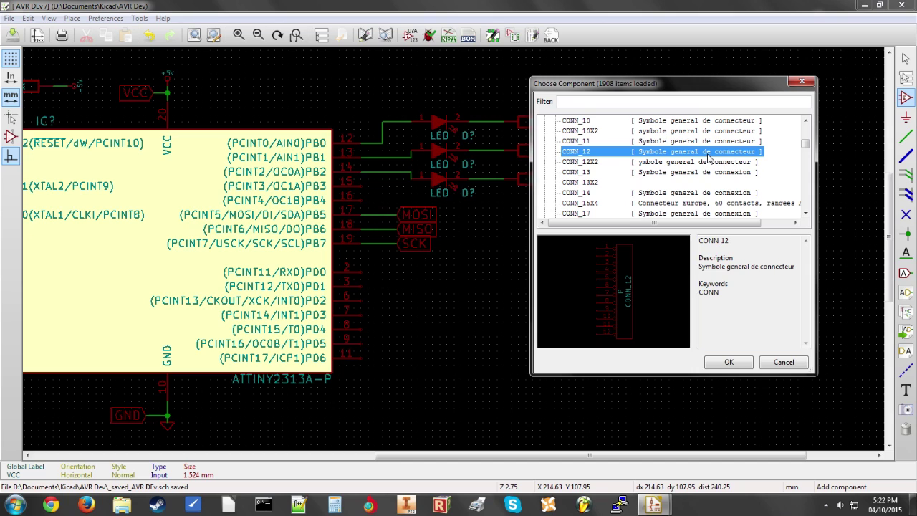
pyautogui.click(729, 362)
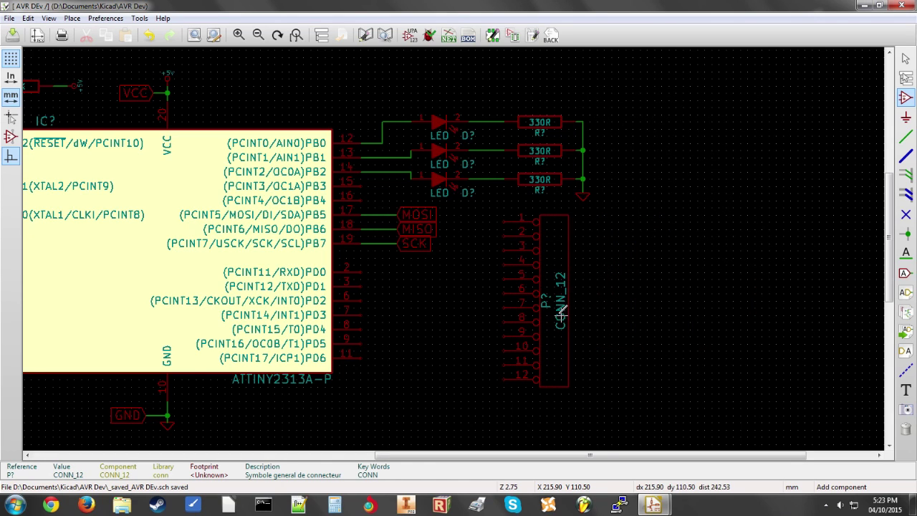
pyautogui.scroll(-1, 591, 309)
pyautogui.scroll(1, 444, 244)
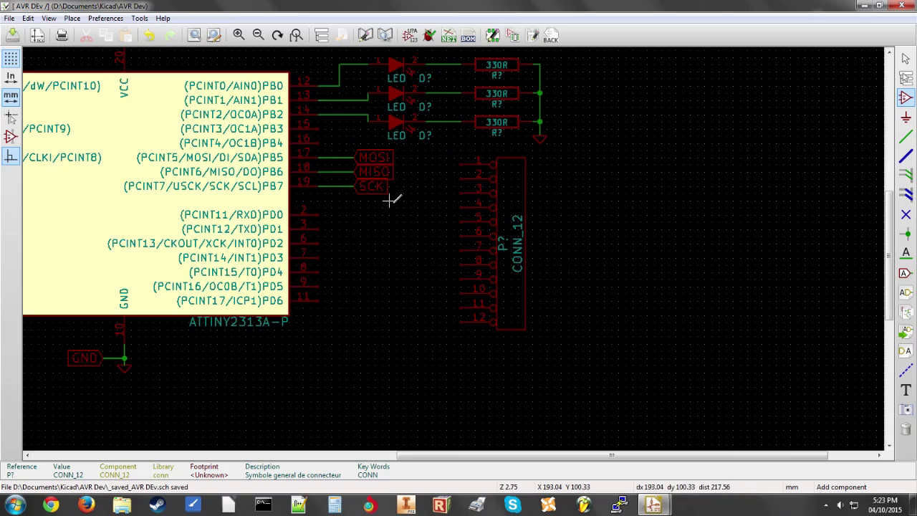
pyautogui.scroll(-1, 464, 246)
pyautogui.scroll(-1, 464, 247)
pyautogui.scroll(2, 473, 248)
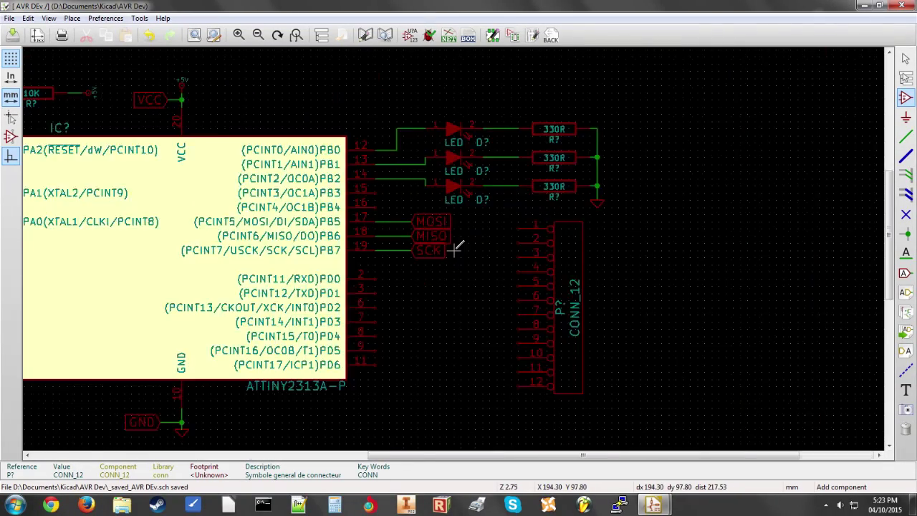
# Place CONN_12 right of the chip and wire PB3 and PB4 to its pins.
pyautogui.click(454, 224)
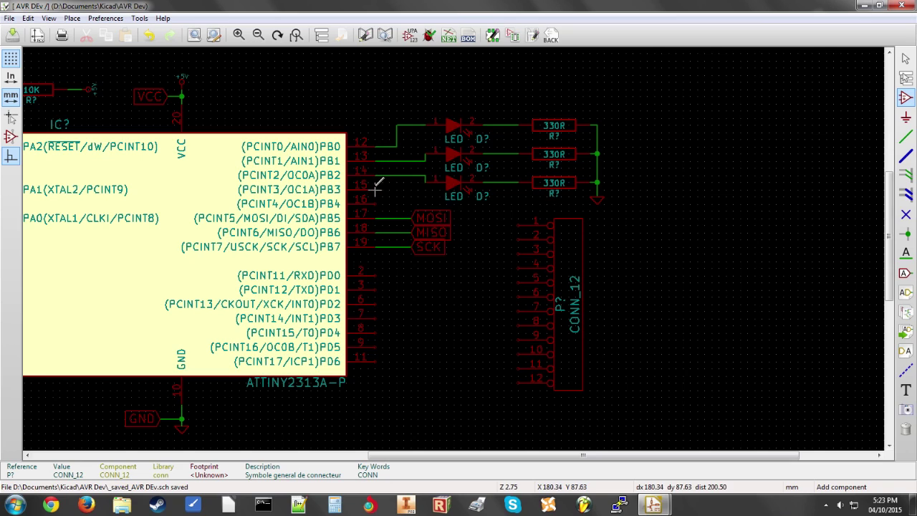
pyautogui.press('w')
pyautogui.click(432, 203)
pyautogui.click(517, 205)
pyautogui.doubleClick(551, 224)
pyautogui.click(376, 203)
pyautogui.doubleClick(551, 237)
# Wire the PD pins through PD6 to the connector and route a wire toward GND.
pyautogui.click(376, 275)
pyautogui.doubleClick(550, 251)
pyautogui.click(376, 347)
pyautogui.doubleClick(550, 336)
pyautogui.click(377, 361)
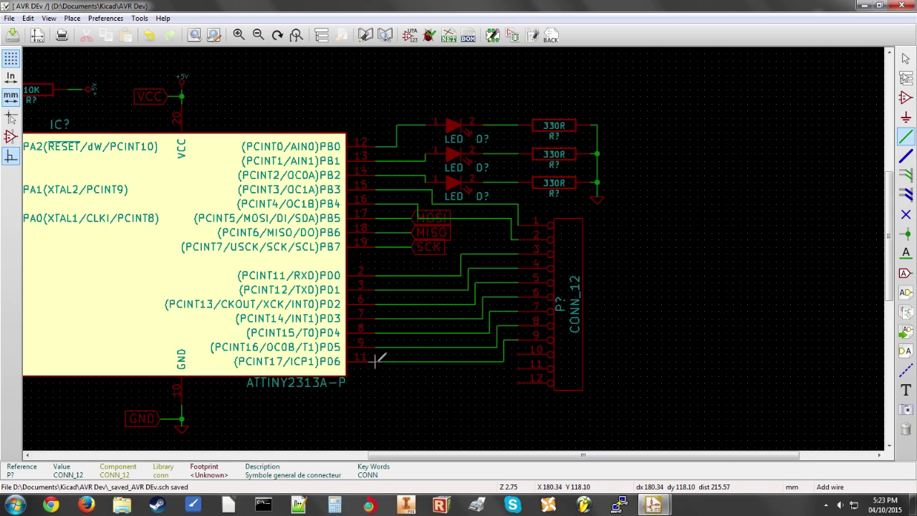
pyautogui.doubleClick(519, 365)
pyautogui.click(376, 419)
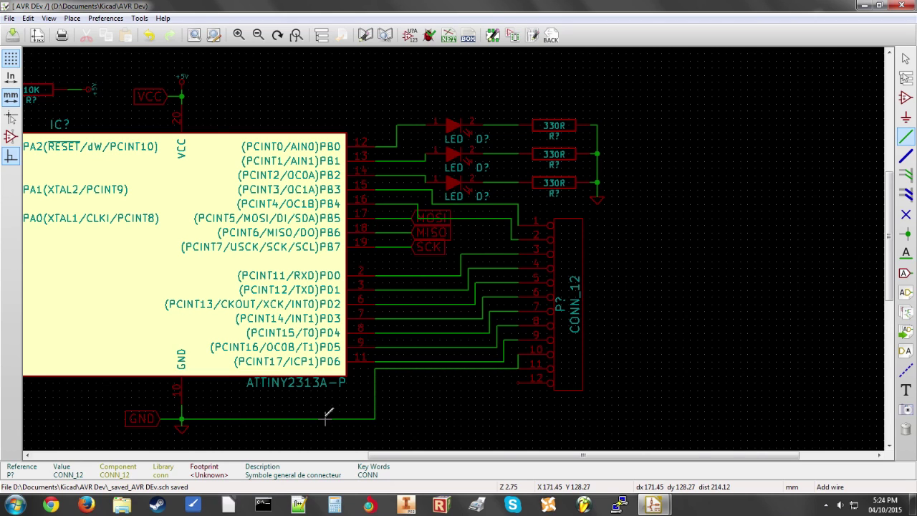
pyautogui.scroll(2, 325, 414)
pyautogui.scroll(-3, 454, 245)
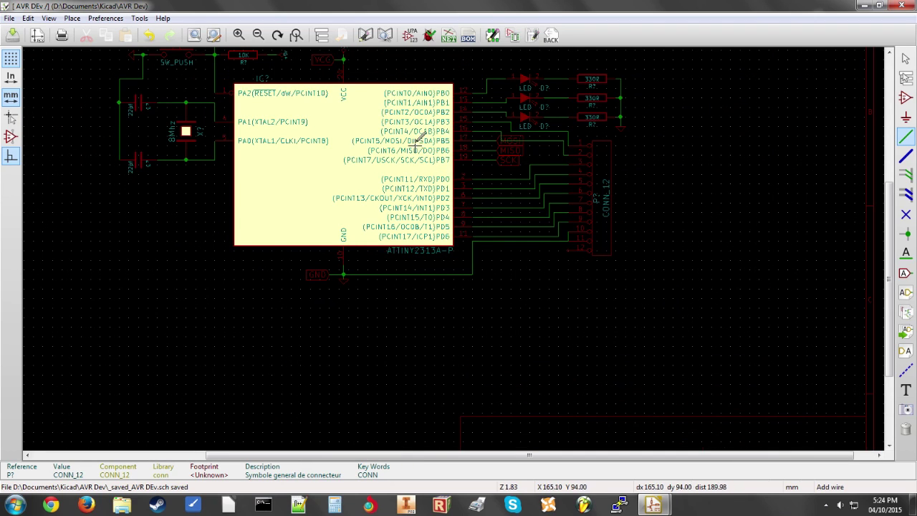
pyautogui.moveTo(423, 132); pyautogui.dragTo(424, 240, button='middle')
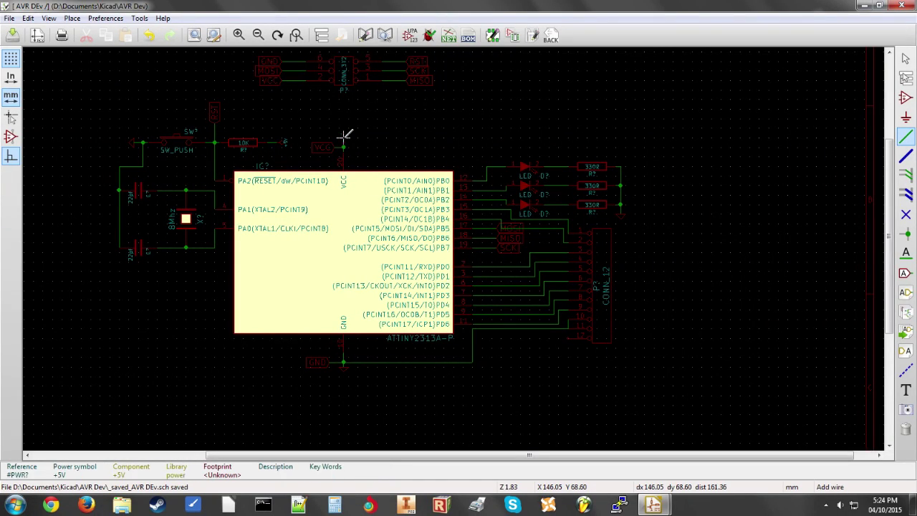
# Rotate the +5V power symbol and wire it to CONN_12 pin 12.
pyautogui.scroll(4, 560, 343)
pyautogui.press('r')
pyautogui.press('r')
pyautogui.press('r')
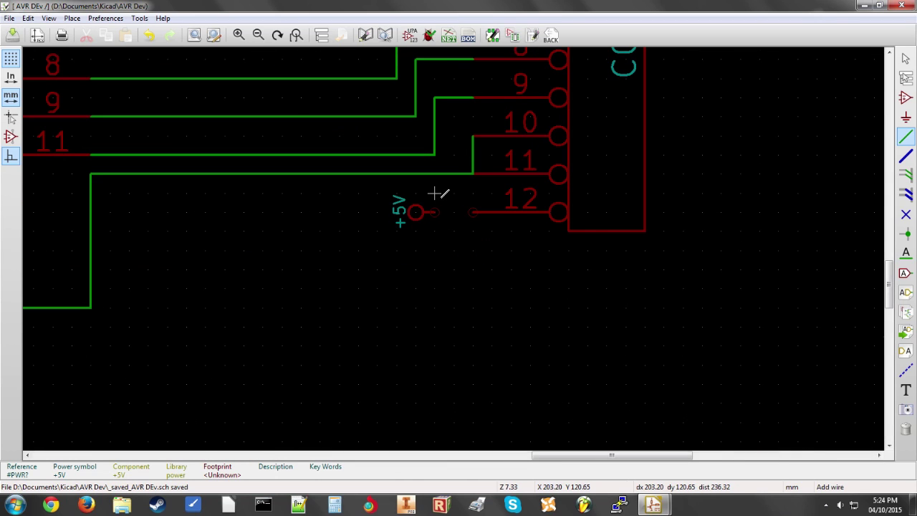
pyautogui.click(435, 211)
pyautogui.click(472, 212)
# Add a junction dot where the pin 11 wire meets the ground line.
pyautogui.click(906, 234)
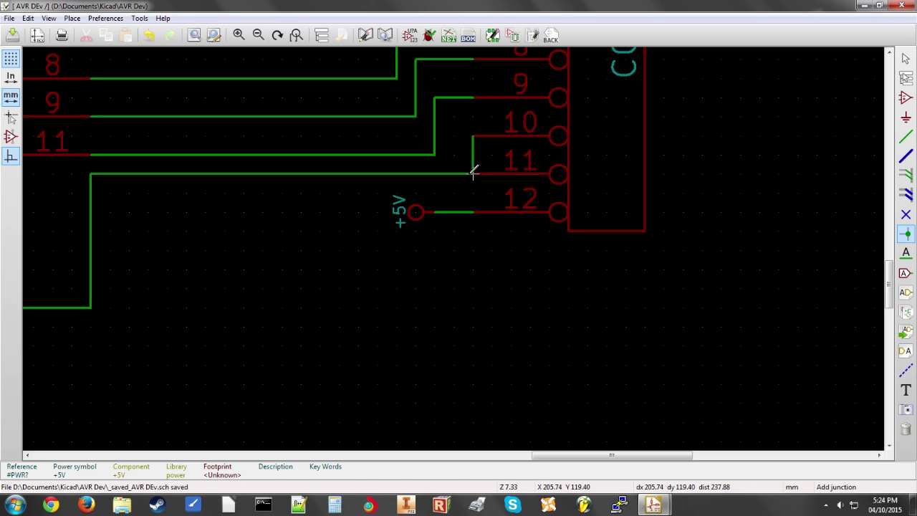
pyautogui.click(473, 174)
pyautogui.scroll(-4, 475, 250)
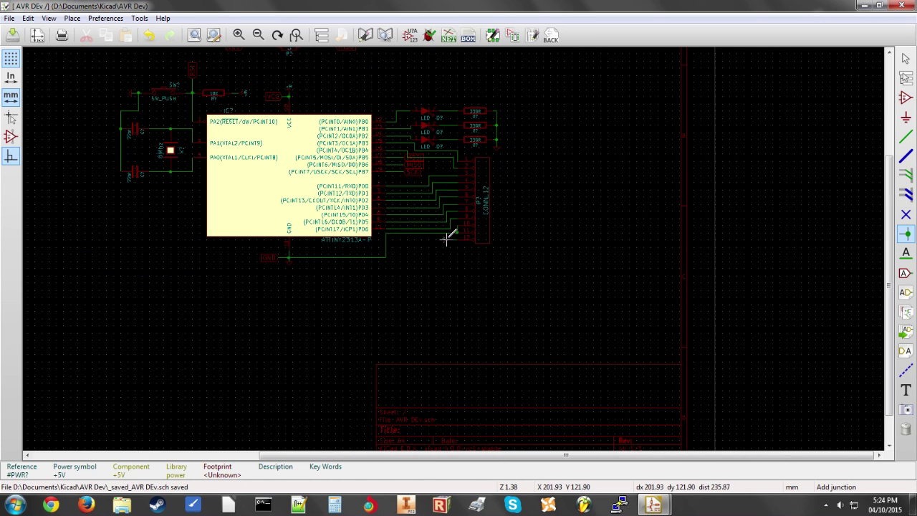
pyautogui.scroll(2, 459, 243)
pyautogui.scroll(-2, 457, 245)
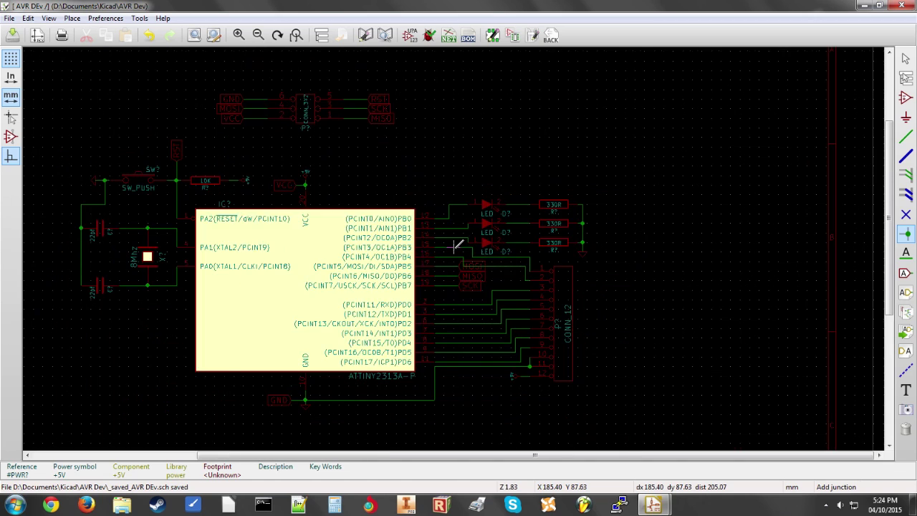
pyautogui.scroll(1, 455, 247)
pyautogui.scroll(-1, 455, 247)
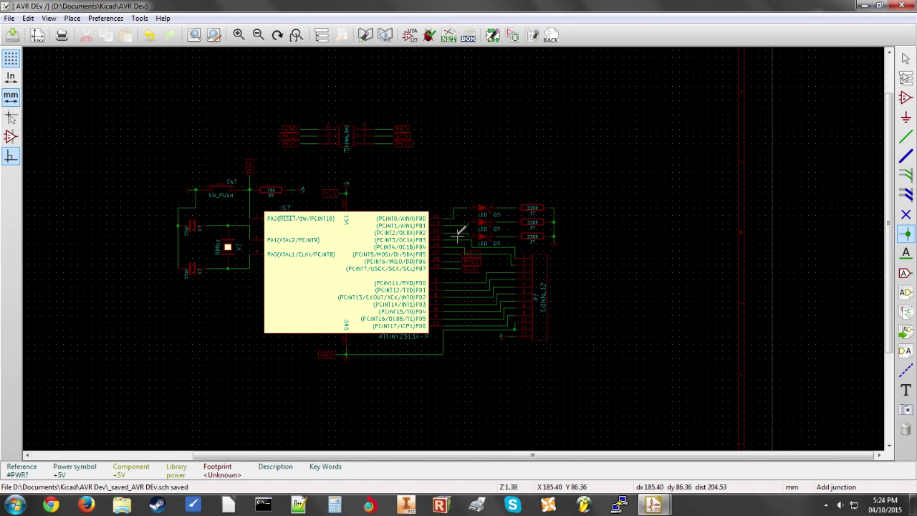
pyautogui.scroll(-1, 459, 235)
pyautogui.scroll(1, 464, 242)
pyautogui.scroll(-1, 467, 246)
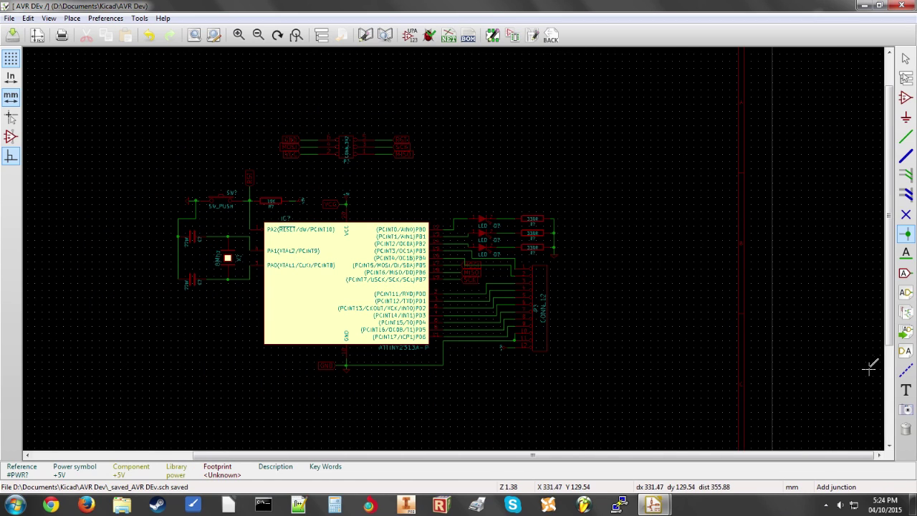
# Draw a dashed box around the programming header and start a 'Programming Header' text note.
pyautogui.click(906, 371)
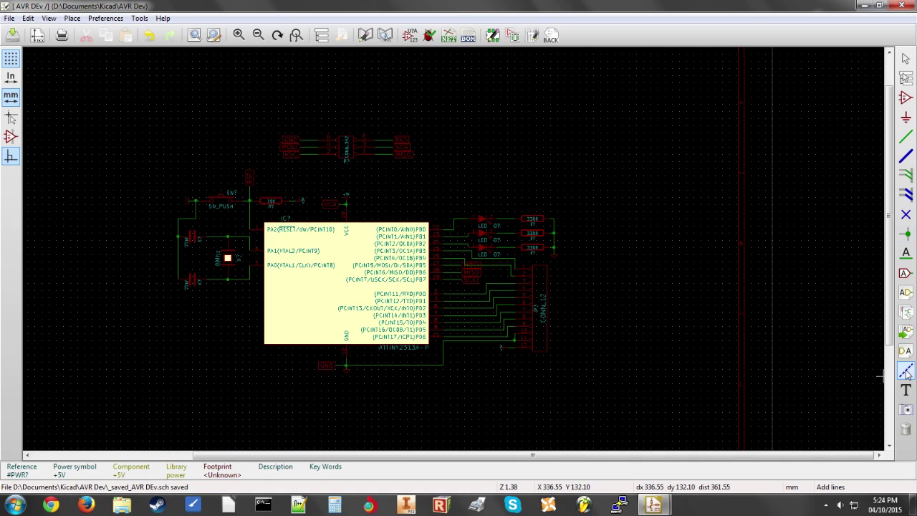
pyautogui.click(275, 128)
pyautogui.click(422, 171)
pyautogui.click(422, 126)
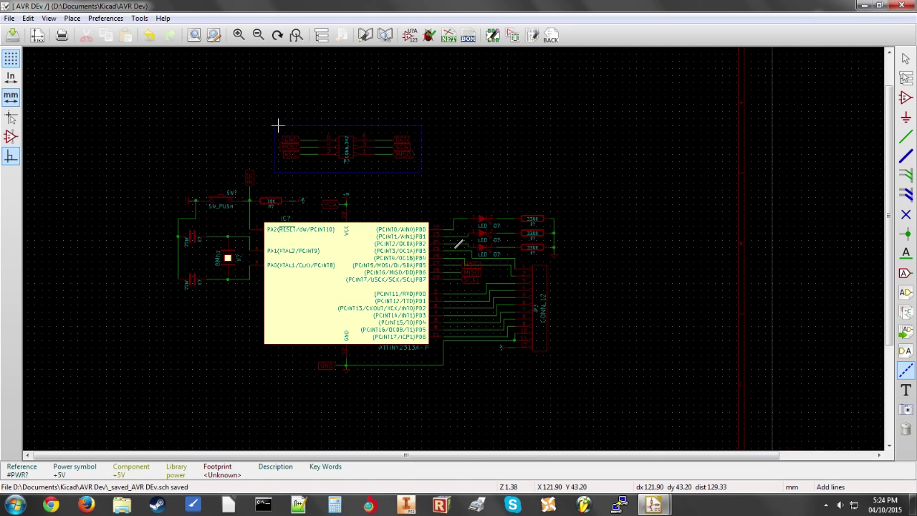
pyautogui.scroll(-1, 257, 124)
pyautogui.scroll(5, 454, 246)
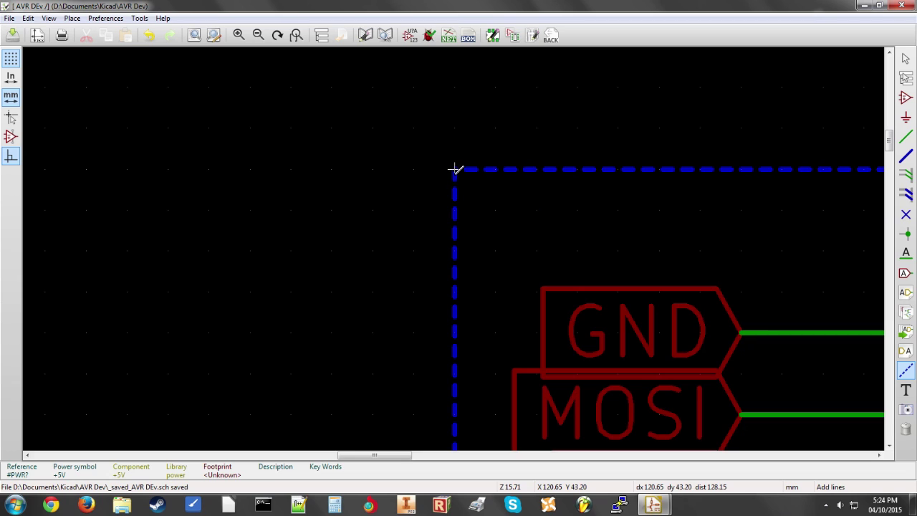
pyautogui.keyDown('ctrl'); pyautogui.hscroll(2, 532, 174); pyautogui.keyUp('ctrl')
pyautogui.doubleClick(373, 169)
pyautogui.scroll(-5, 453, 244)
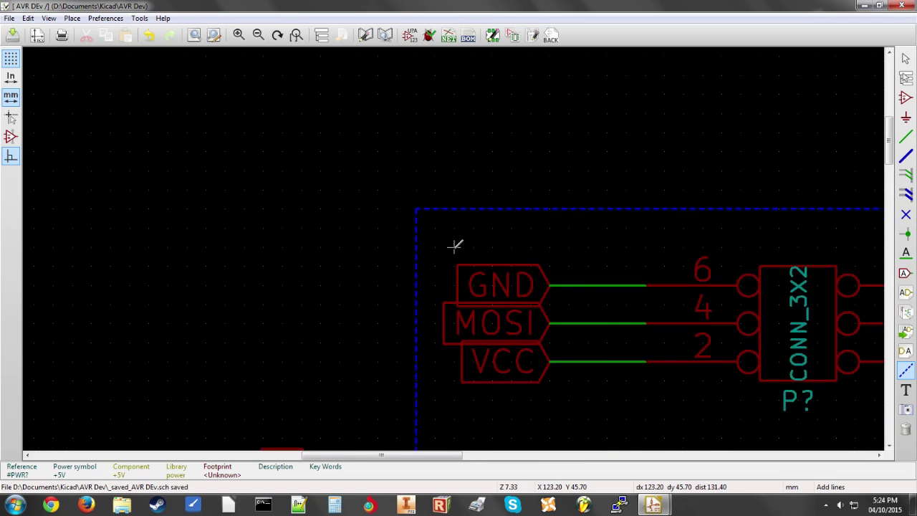
pyautogui.scroll(2, 466, 254)
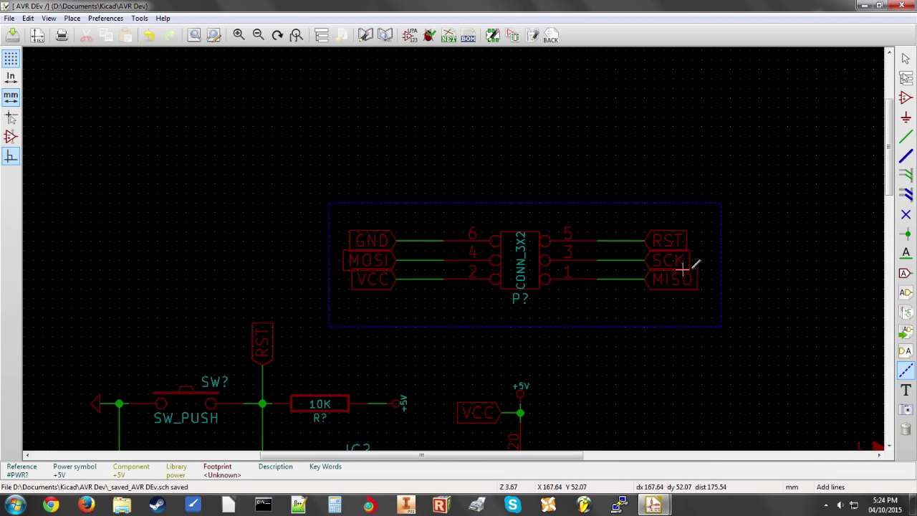
pyautogui.click(906, 390)
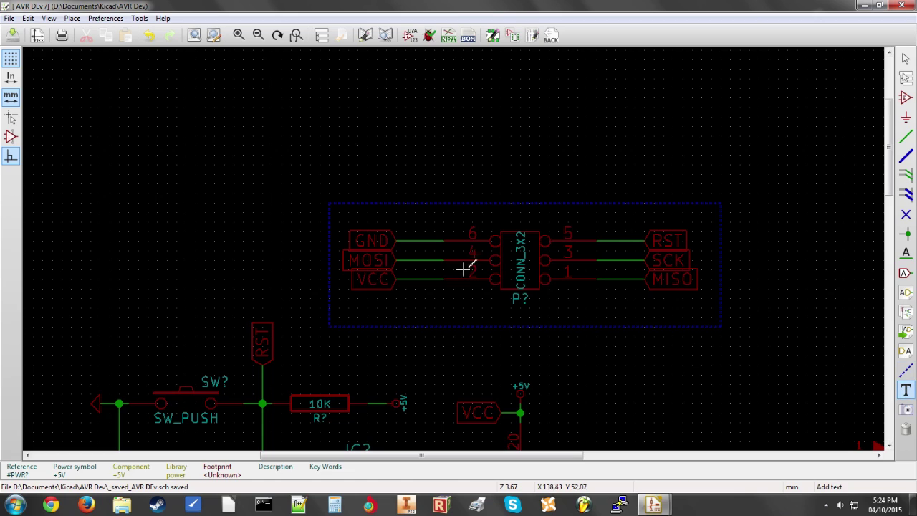
pyautogui.click(340, 201)
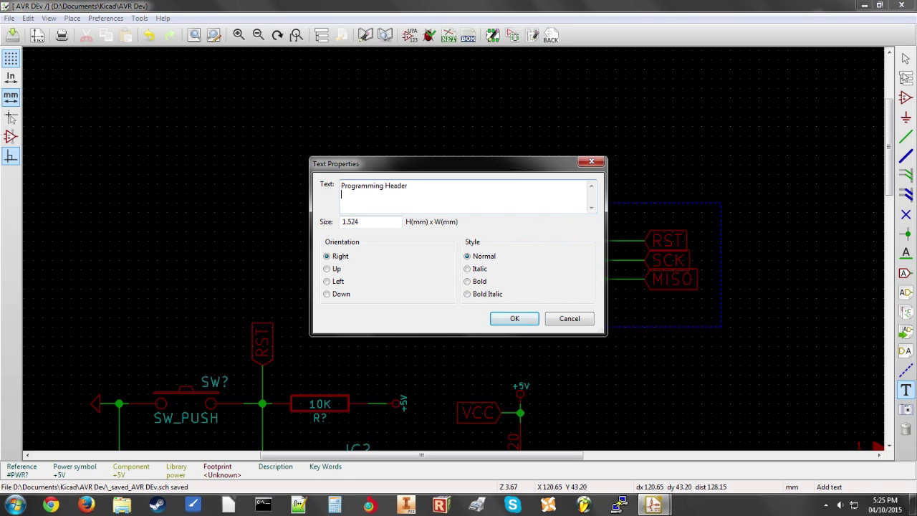
# Place the 'Programming Header' text and move the boxed header group up and right.
pyautogui.click(515, 318)
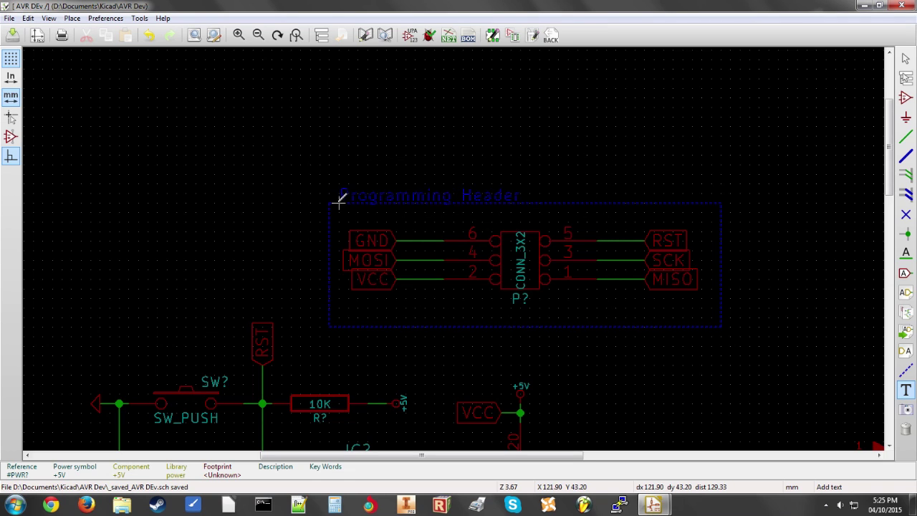
pyautogui.click(327, 198)
pyautogui.scroll(-2, 456, 246)
pyautogui.scroll(-1, 455, 246)
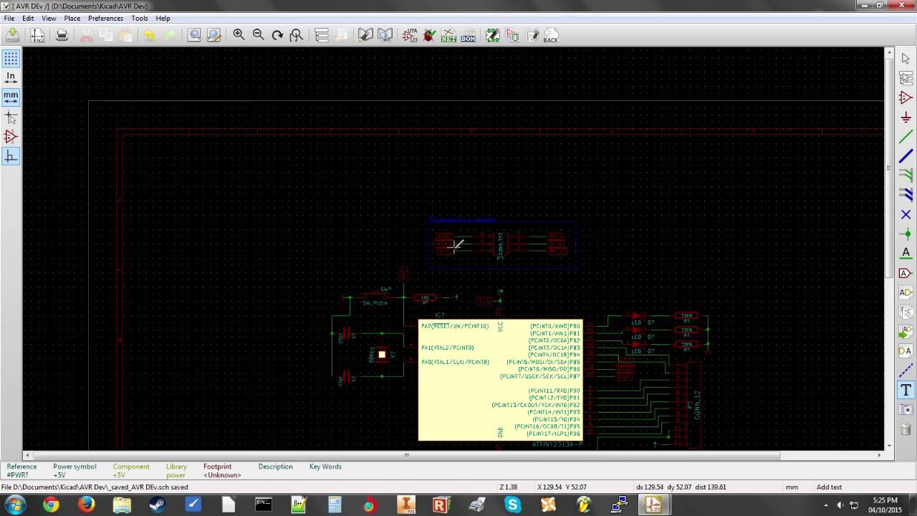
pyautogui.moveTo(415, 205); pyautogui.dragTo(596, 275)
pyautogui.click(762, 228)
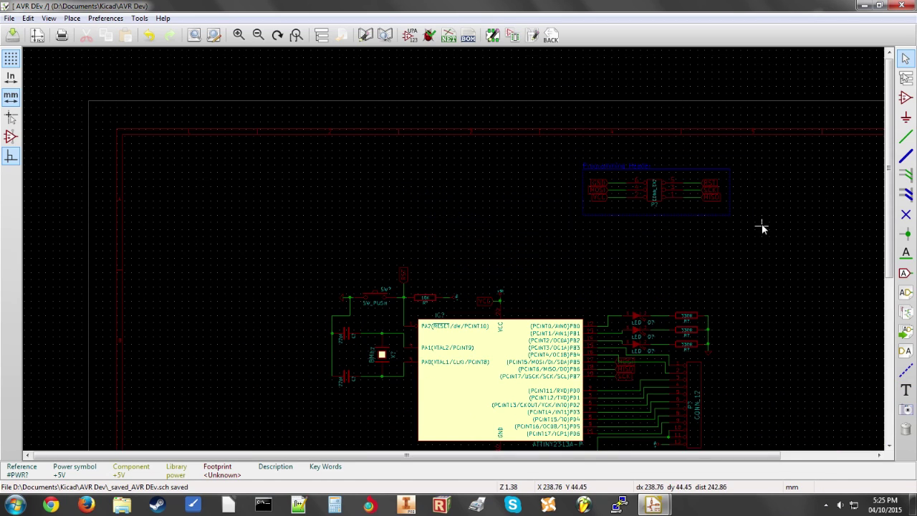
# Draw a dashed box around the microcontroller circuit and label it 'Main Logic'.
pyautogui.moveTo(664, 370); pyautogui.dragTo(543, 237, button='middle')
pyautogui.click(906, 370)
pyautogui.scroll(4, 197, 117)
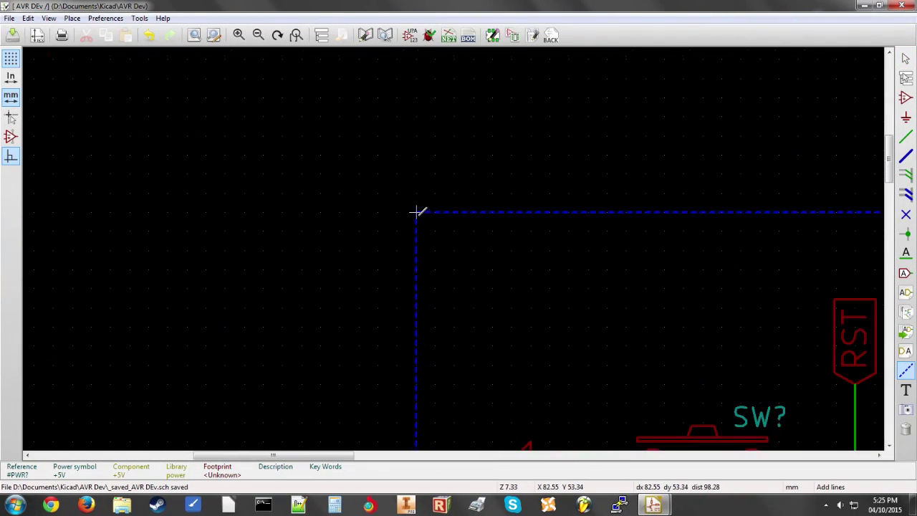
pyautogui.scroll(-4, 417, 211)
pyautogui.press('t')
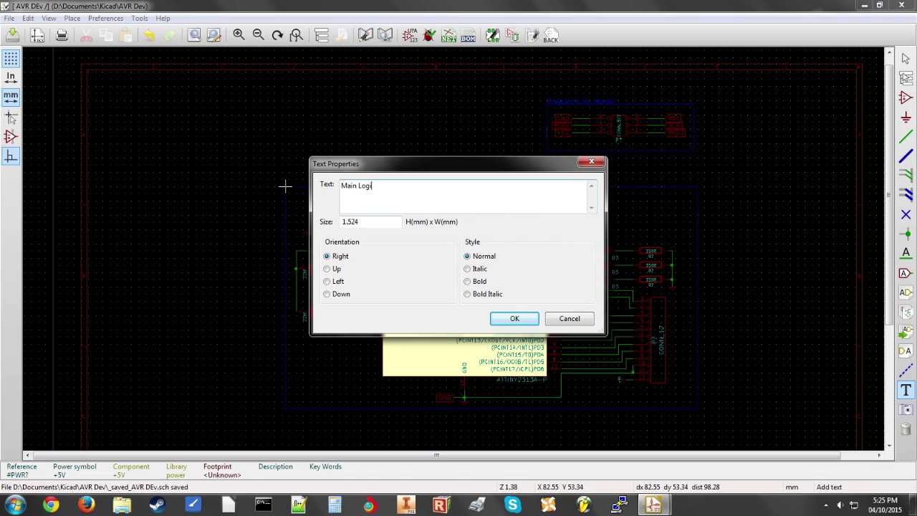
pyautogui.press('Escape')
pyautogui.scroll(-3, 454, 246)
pyautogui.moveTo(399, 256); pyautogui.dragTo(802, 417)
# Move the programming header group to the left of the Main Logic box.
pyautogui.moveTo(531, 172); pyautogui.dragTo(661, 232)
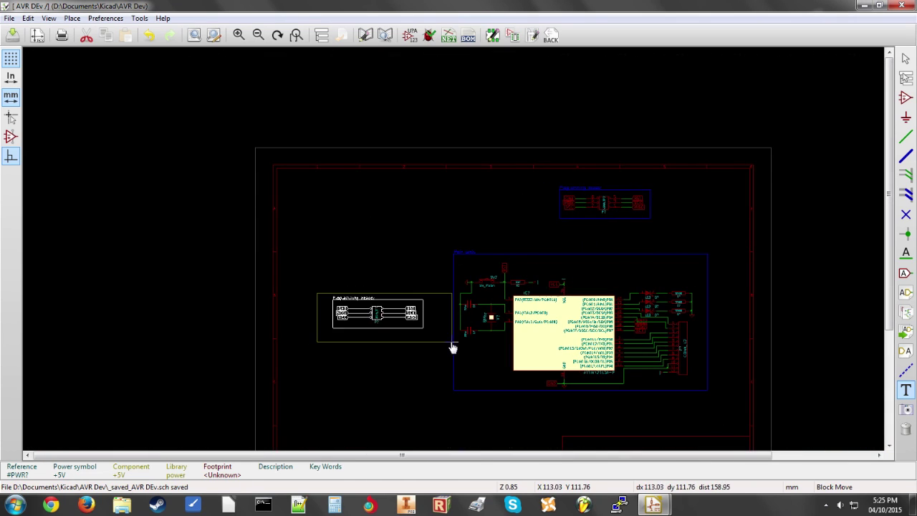
pyautogui.click(453, 348)
pyautogui.scroll(-1, 453, 348)
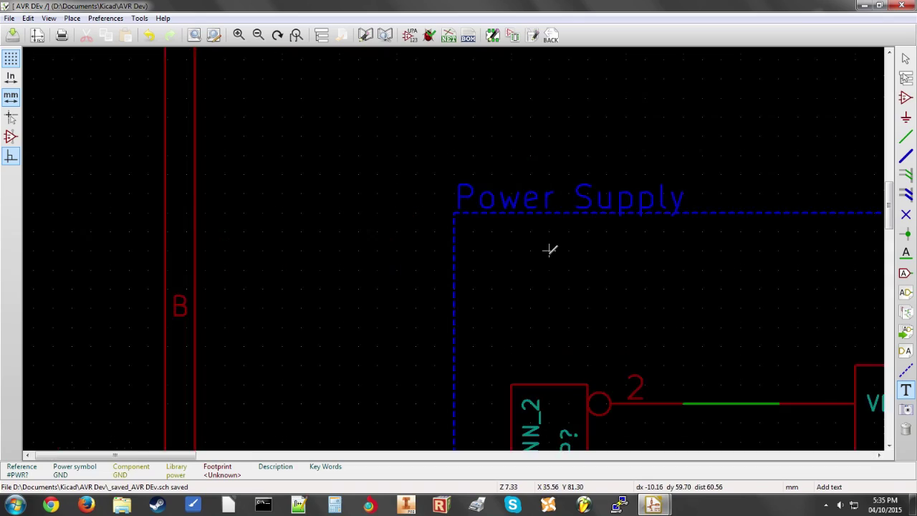
pyautogui.scroll(-4, 549, 250)
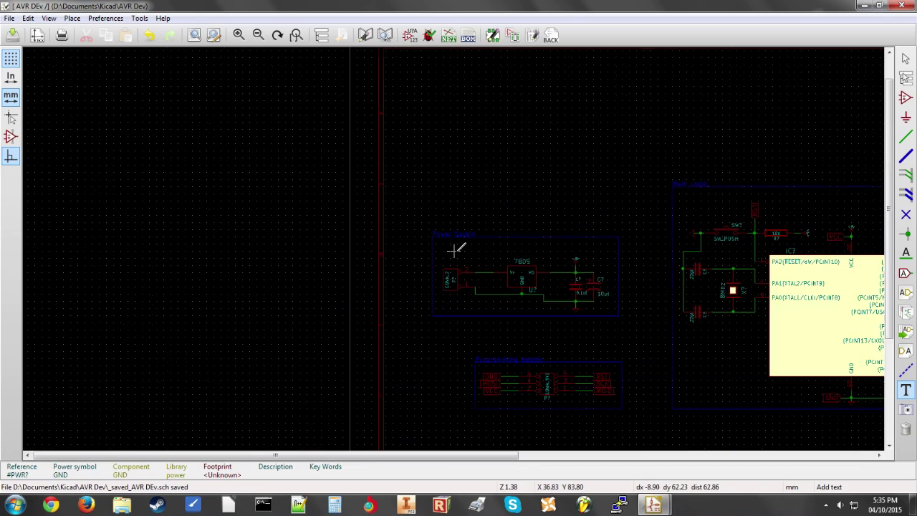
pyautogui.scroll(-2, 458, 247)
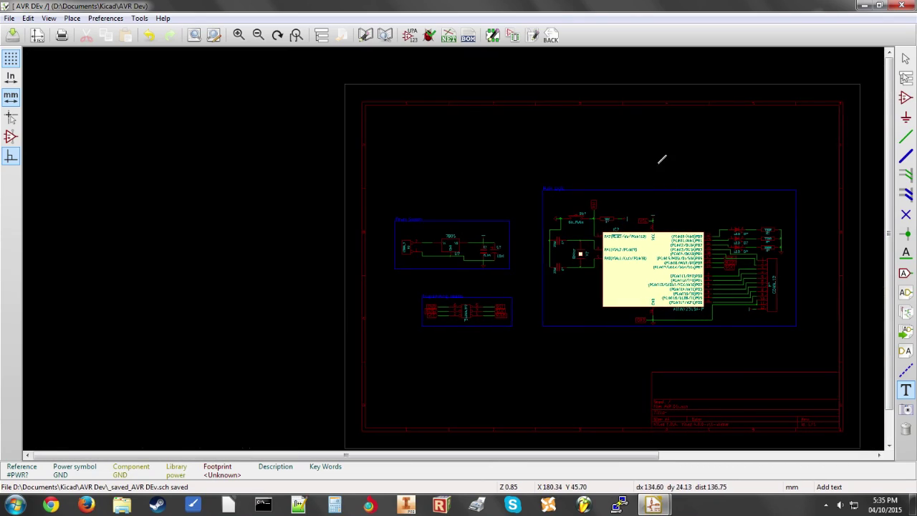
pyautogui.moveTo(662, 156); pyautogui.dragTo(510, 132, button='middle')
pyautogui.scroll(3, 486, 166)
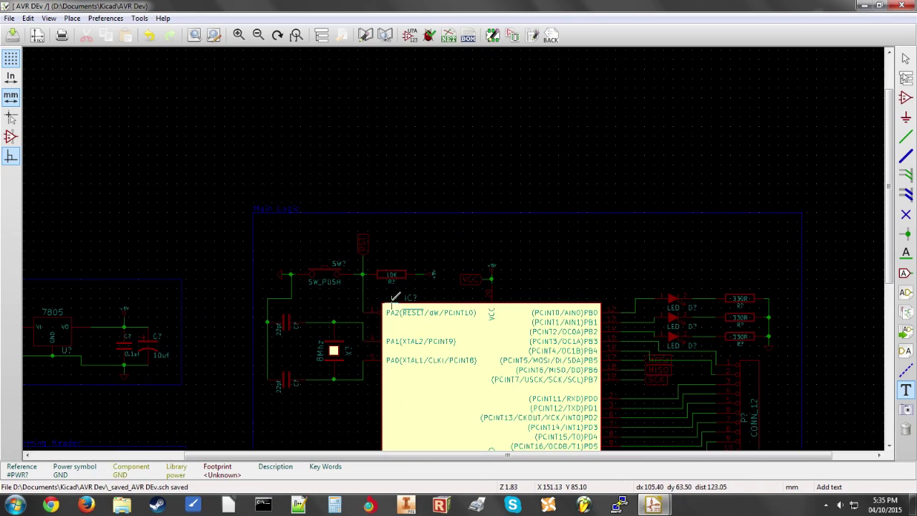
pyautogui.scroll(3, 394, 298)
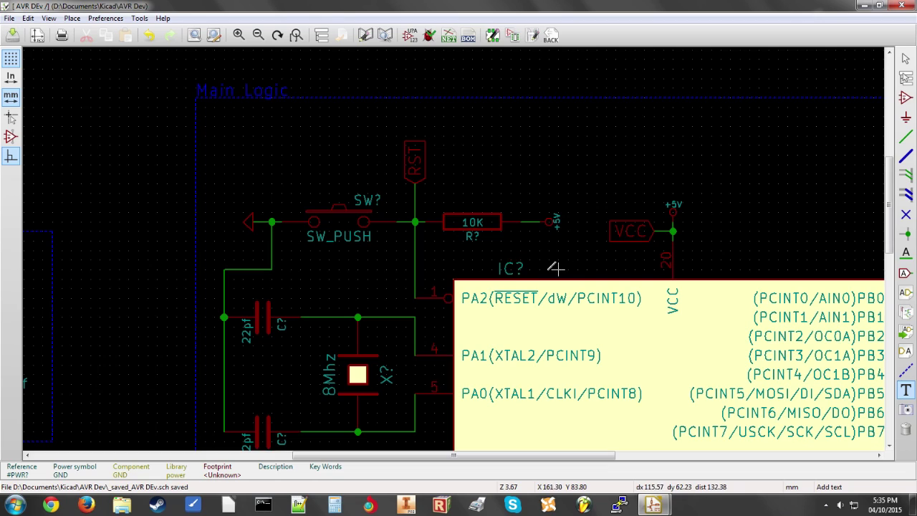
pyautogui.scroll(1, 556, 269)
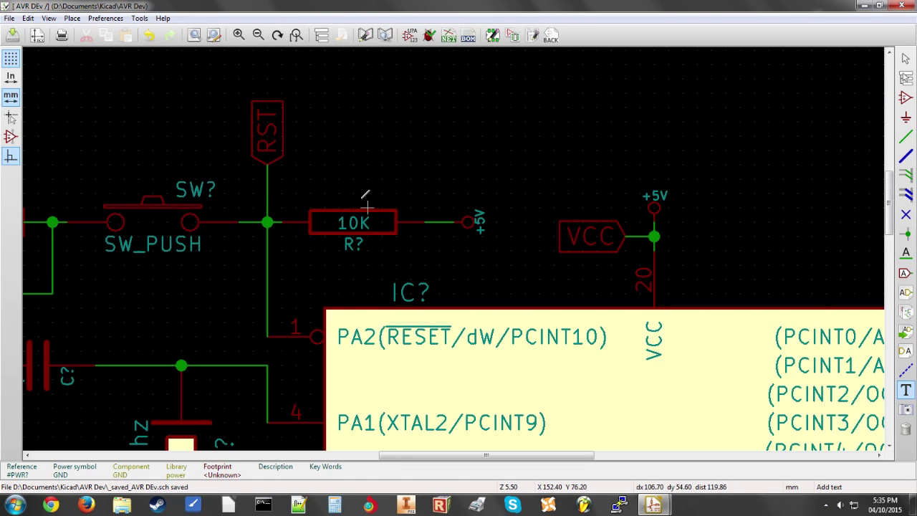
# Annotate all unannotated components, numbering them SW1, R1, C3 and IC1.
pyautogui.click(410, 36)
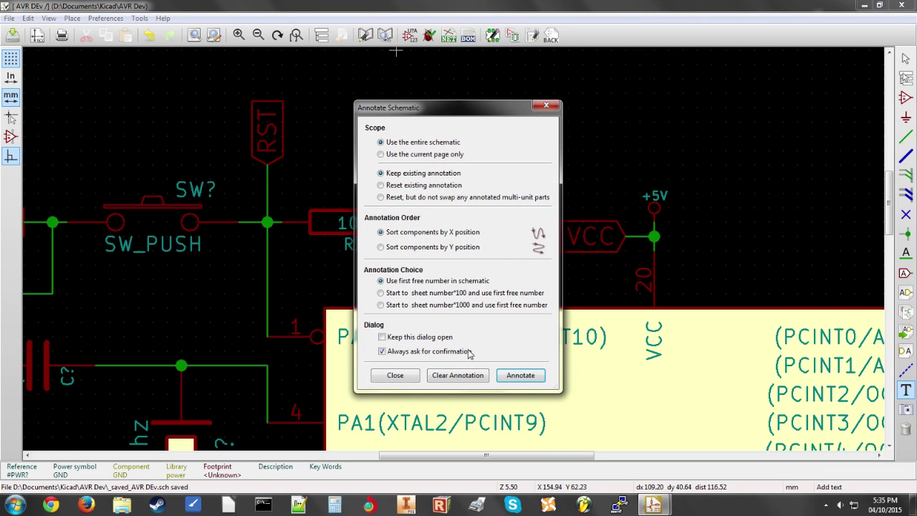
pyautogui.click(516, 378)
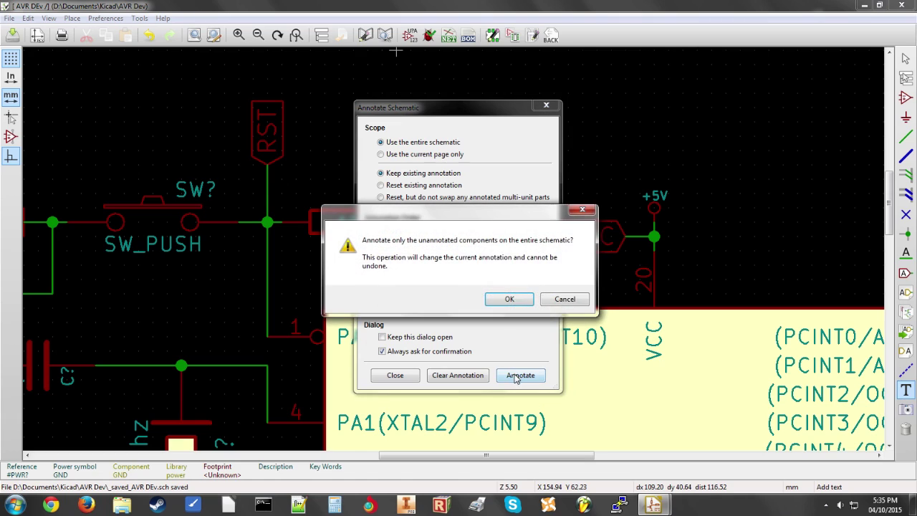
pyautogui.click(510, 300)
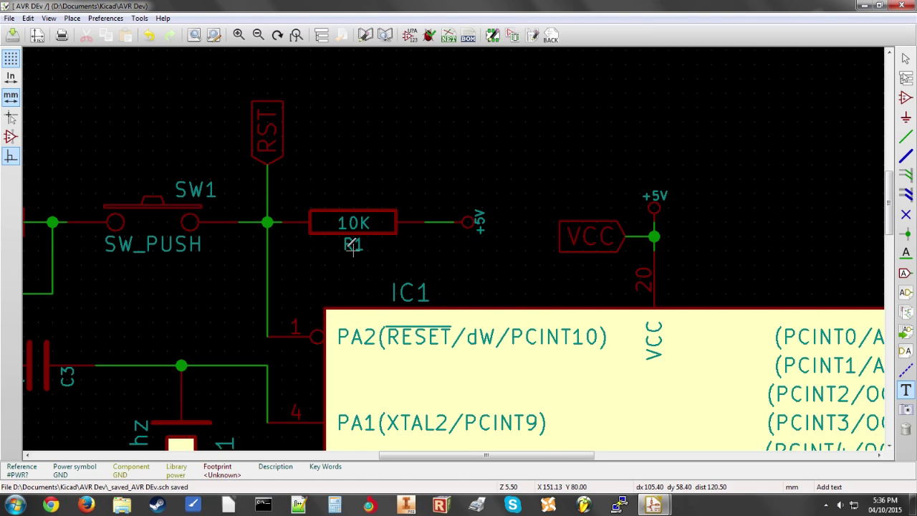
pyautogui.scroll(-4, 352, 241)
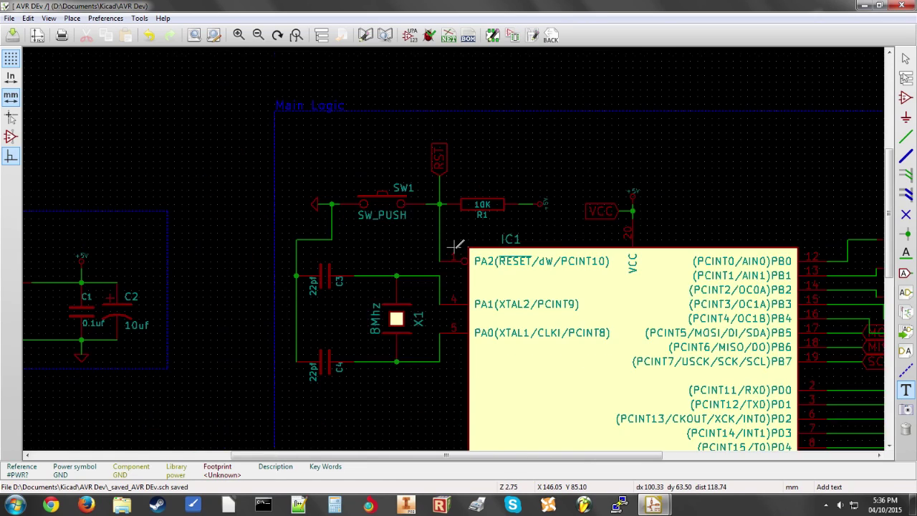
pyautogui.scroll(4, 691, 279)
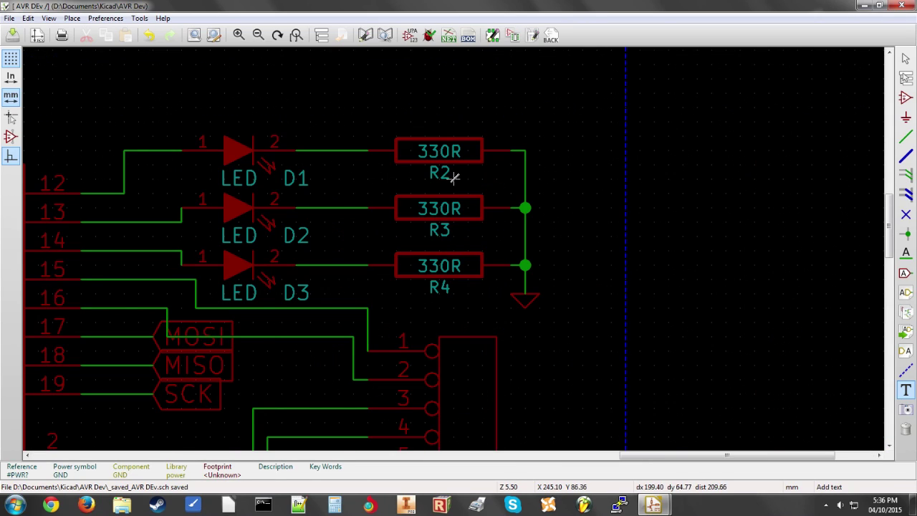
pyautogui.scroll(-3, 454, 274)
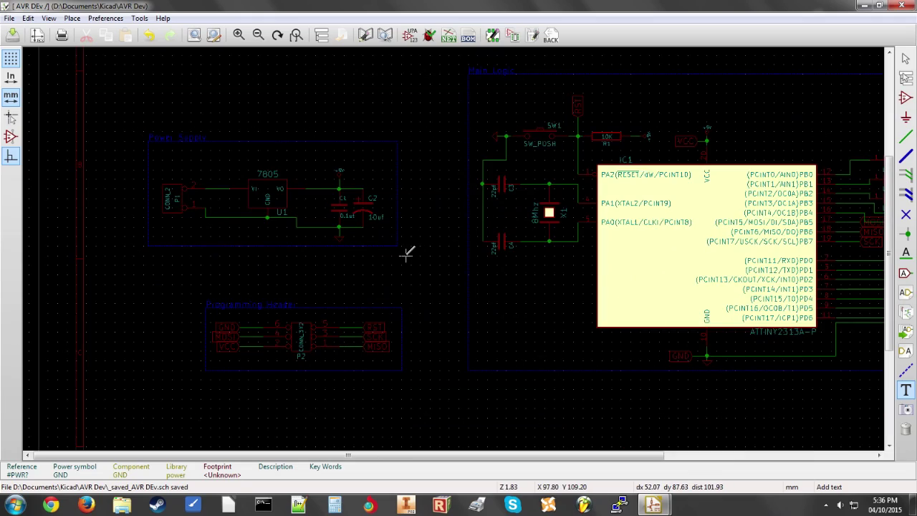
pyautogui.scroll(1, 651, 143)
pyautogui.scroll(-3, 698, 108)
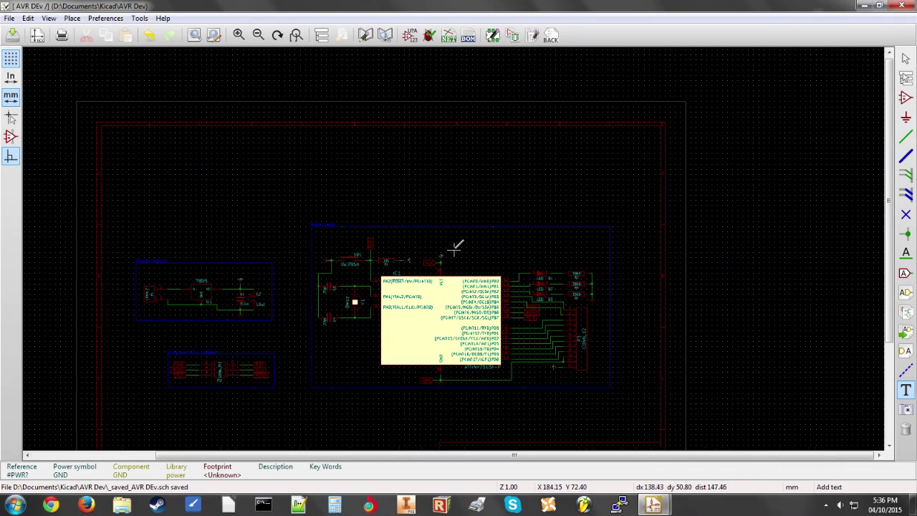
pyautogui.scroll(-1, 456, 247)
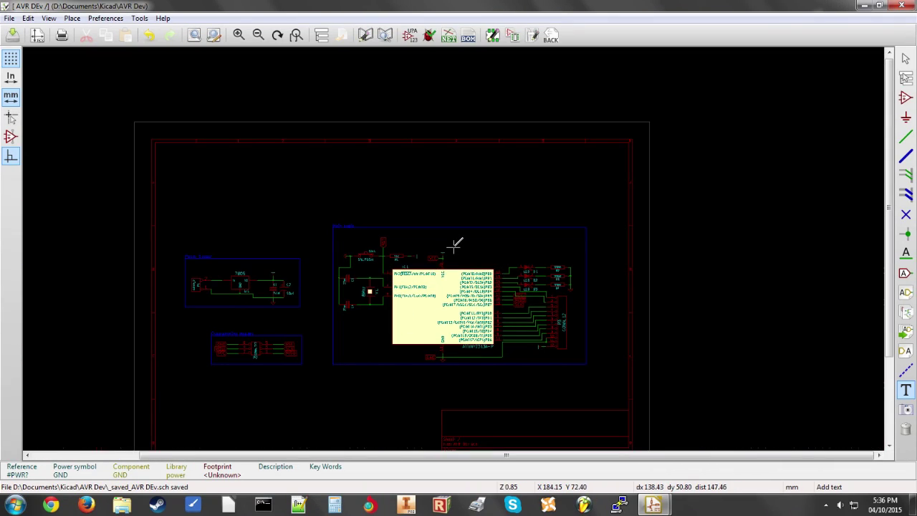
pyautogui.scroll(5, 455, 247)
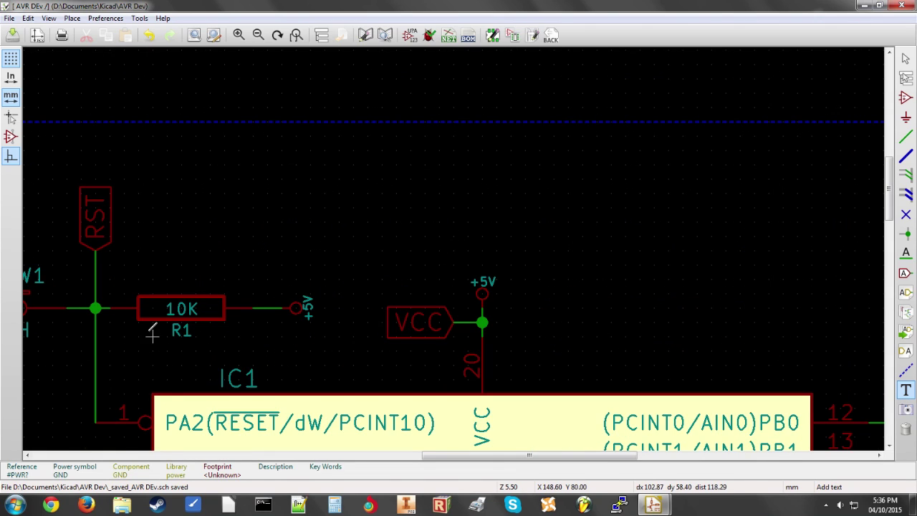
pyautogui.scroll(-4, 466, 242)
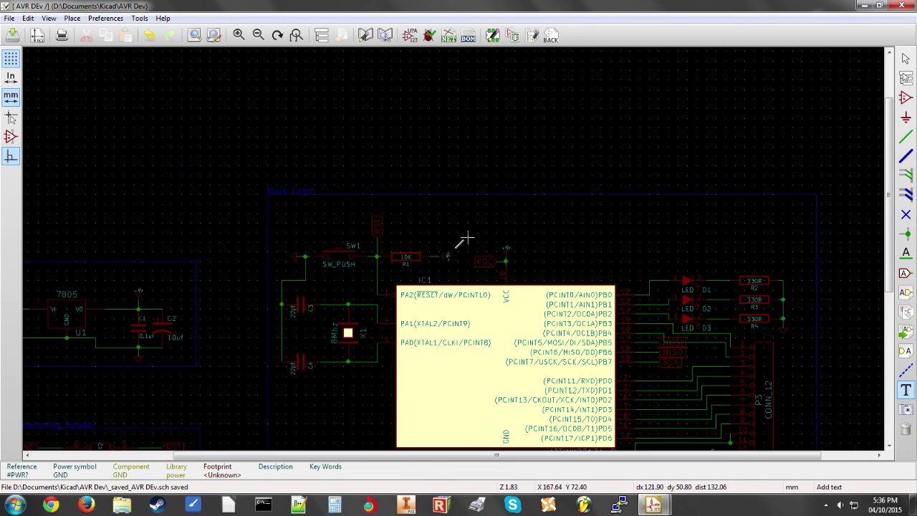